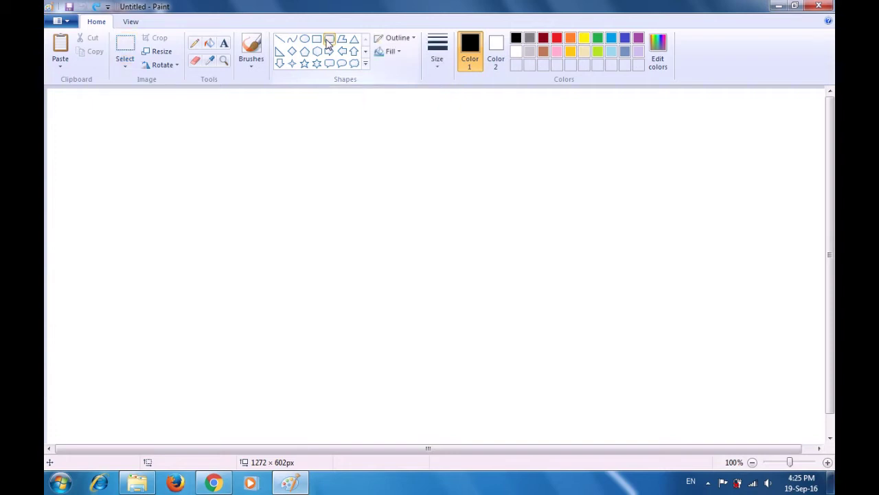
Draw a rounded square about 208 × 207 px mid-canvas with a black outline and a solid bright-blue fill as Color 2
{"action": "left_click", "coordinate": [398, 55]}
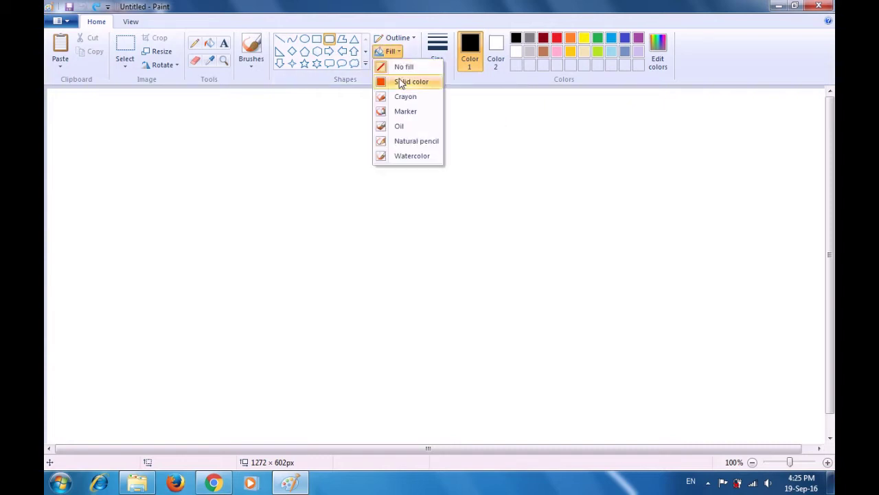
{"action": "left_click", "coordinate": [402, 82]}
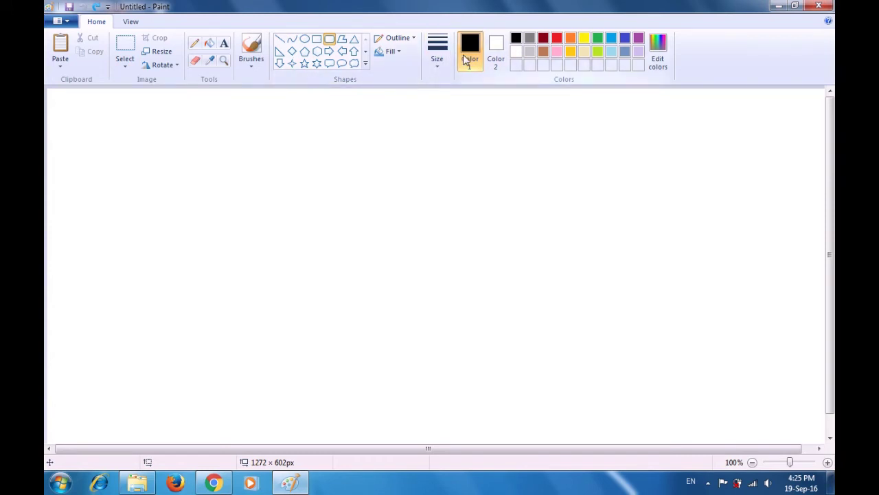
{"action": "left_click", "coordinate": [497, 52]}
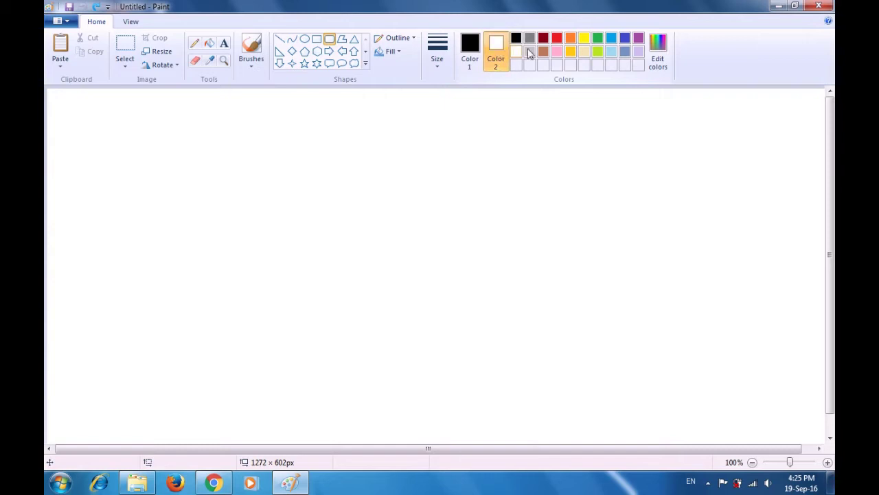
{"action": "left_click", "coordinate": [610, 41]}
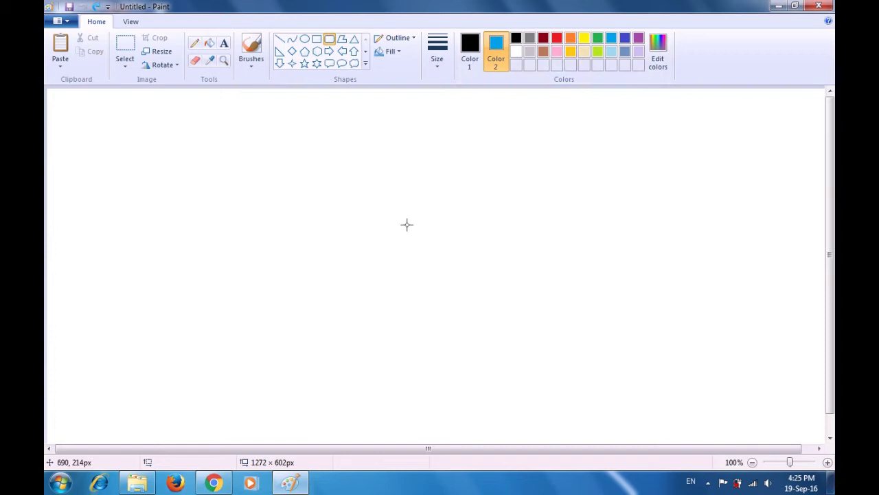
{"action": "left_click_drag", "start_coordinate": [345, 166], "coordinate": [474, 294]}
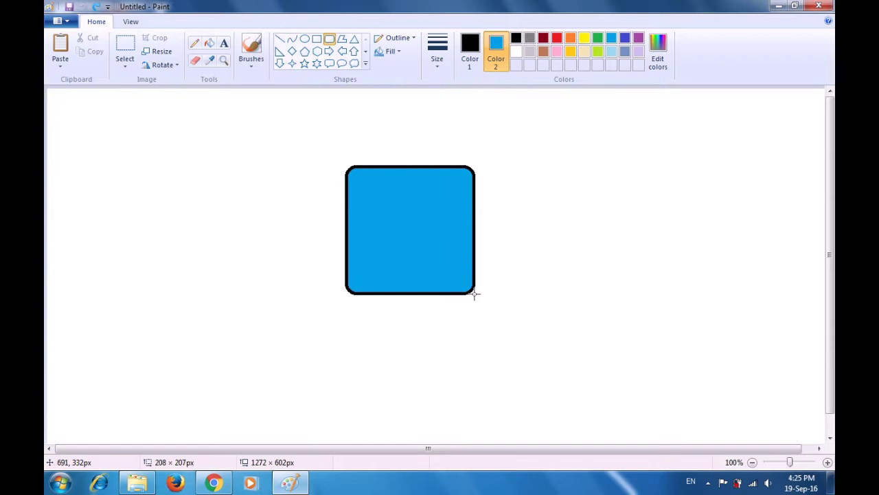
{"action": "left_click_drag", "start_coordinate": [475, 294], "coordinate": [474, 294]}
{"action": "left_click", "coordinate": [532, 288]}
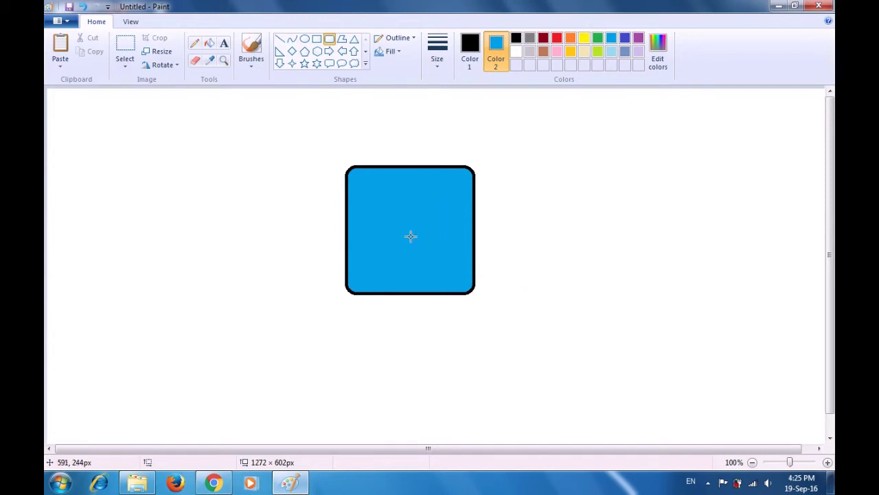
{"action": "left_click_drag", "start_coordinate": [406, 227], "coordinate": [518, 338]}
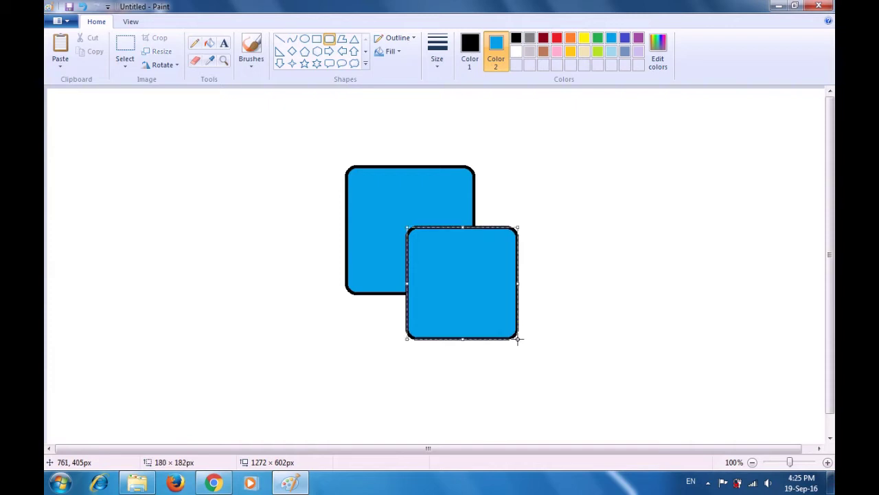
{"action": "left_click_drag", "start_coordinate": [479, 296], "coordinate": [590, 263]}
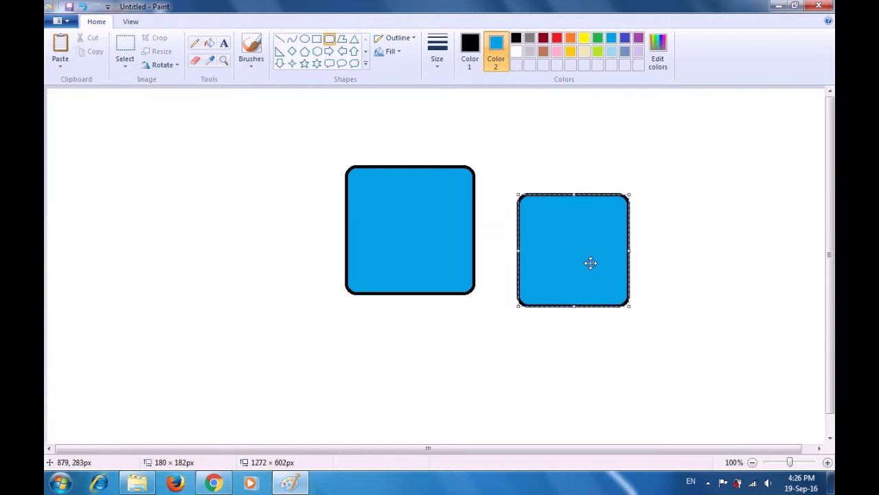
{"action": "key", "text": "Delete"}
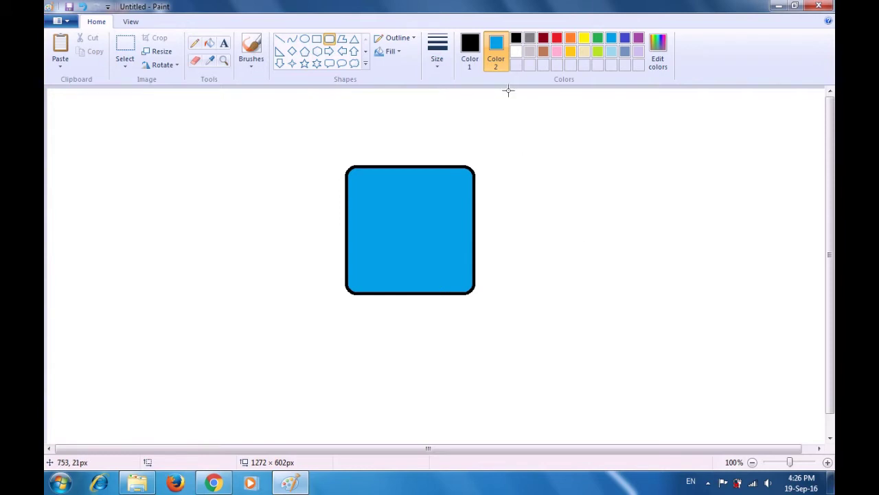
Set Color 2 to white, duplicate the blue square with a transparent rectangular selection, and place the copy overlapping the original, offset down and to the right
{"action": "left_click", "coordinate": [515, 50]}
{"action": "left_click", "coordinate": [124, 66]}
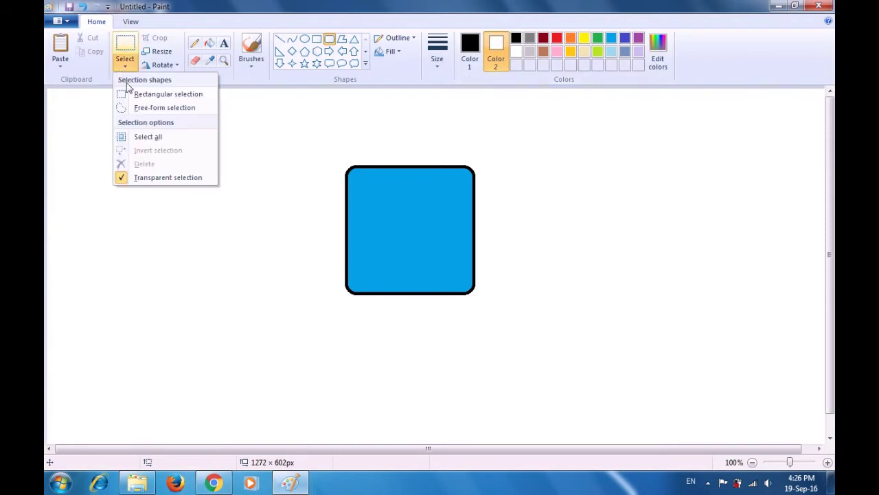
{"action": "left_click", "coordinate": [133, 95]}
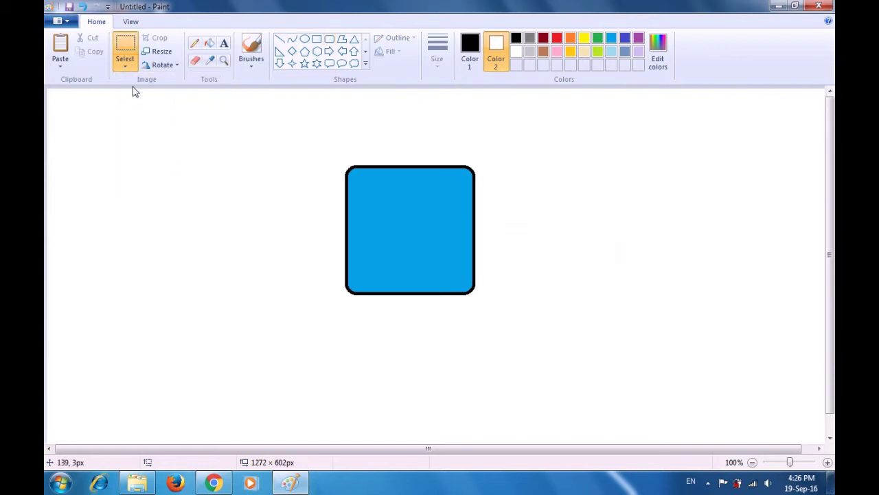
{"action": "left_click", "coordinate": [127, 70]}
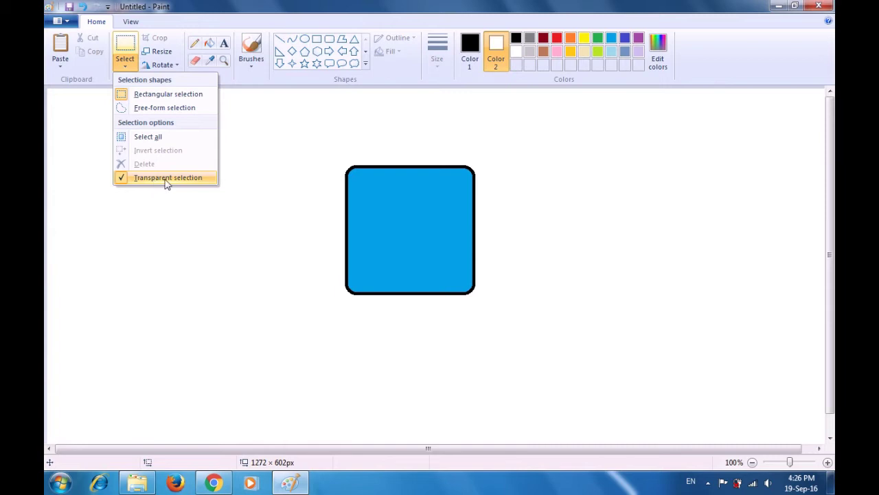
{"action": "left_click", "coordinate": [169, 217]}
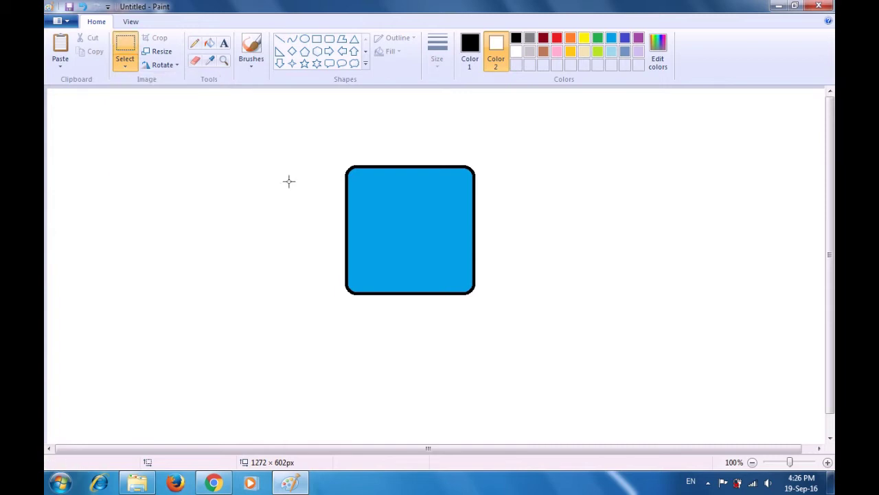
{"action": "left_click_drag", "start_coordinate": [316, 149], "coordinate": [507, 324]}
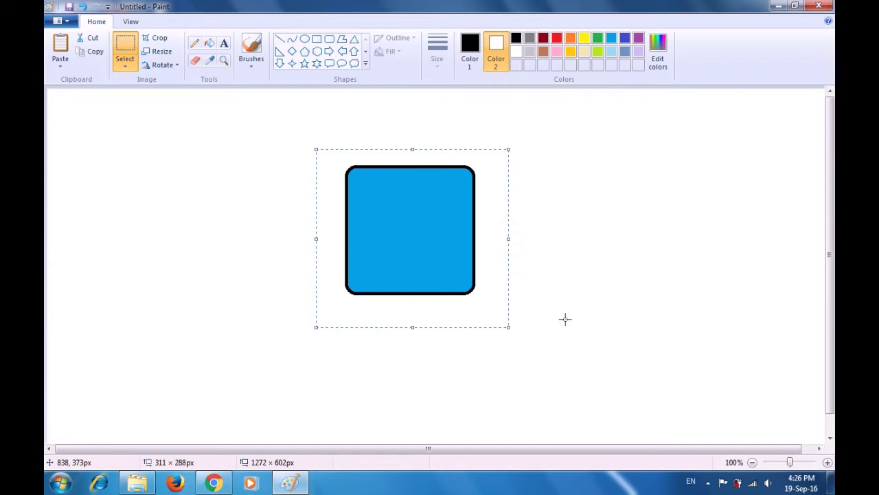
{"action": "key", "text": "ctrl+v"}
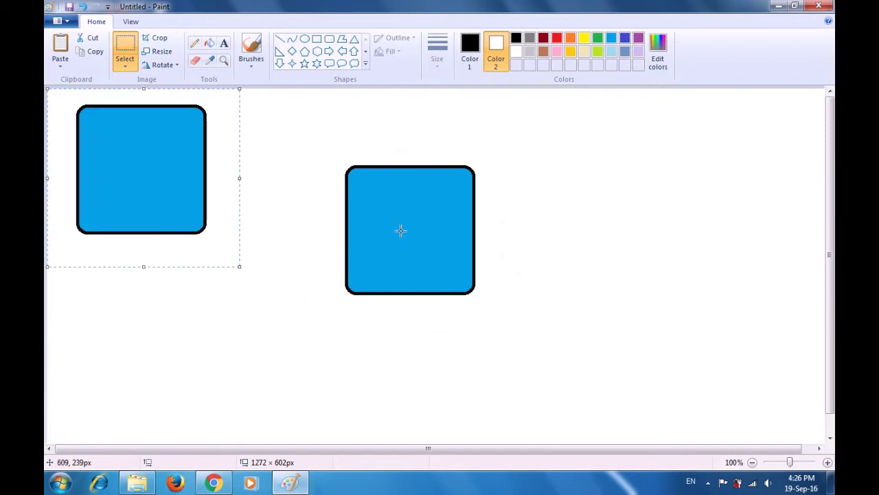
{"action": "left_click_drag", "start_coordinate": [160, 170], "coordinate": [325, 259]}
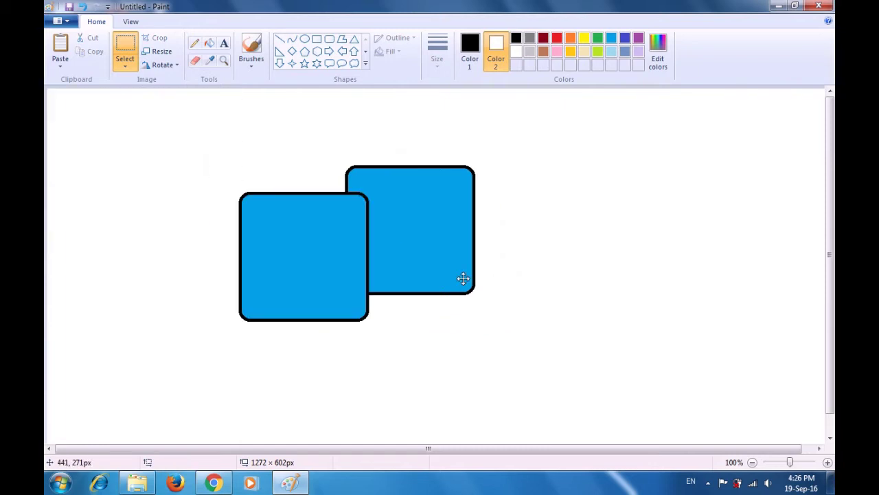
{"action": "left_click_drag", "start_coordinate": [463, 278], "coordinate": [456, 271]}
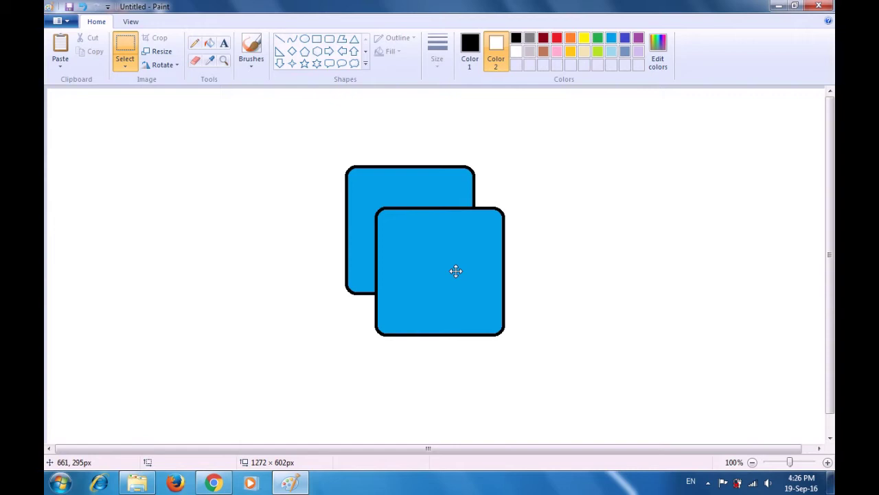
{"action": "left_click_drag", "start_coordinate": [456, 271], "coordinate": [456, 271]}
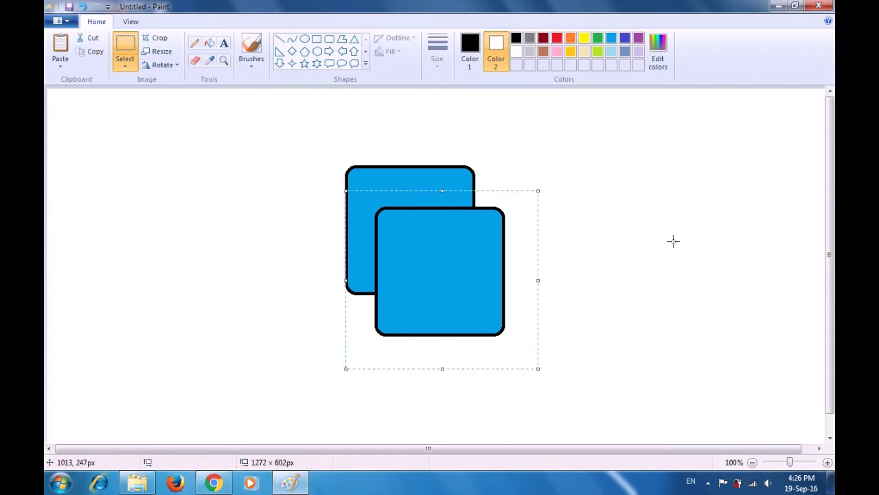
{"action": "left_click", "coordinate": [690, 229]}
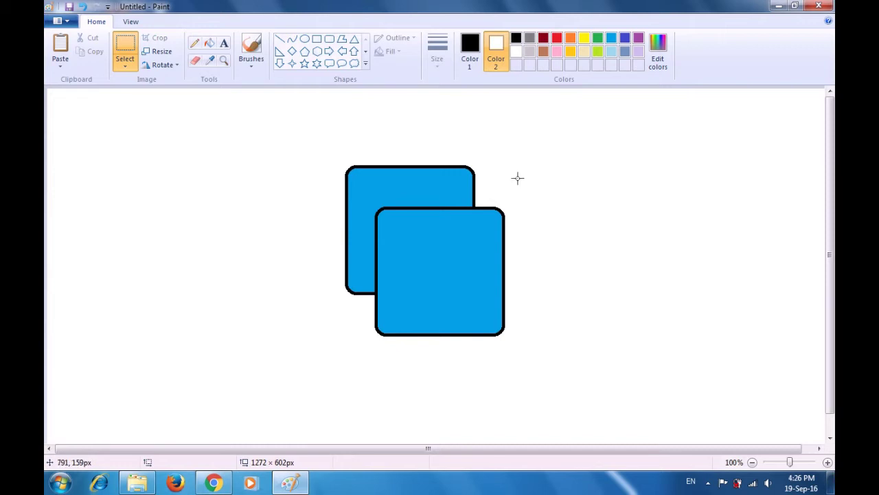
Draw three straight black lines joining the upper-left, lower-left and upper-right corners of the back square to those of the front square
{"action": "left_click", "coordinate": [281, 40]}
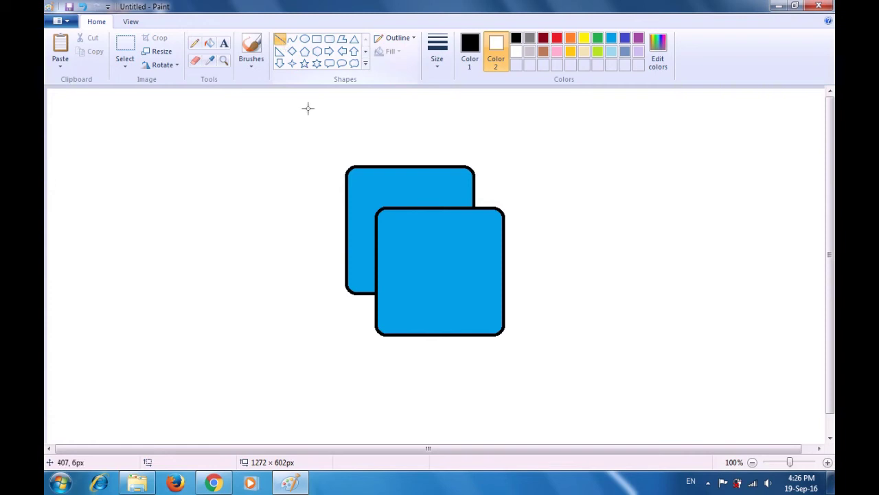
{"action": "left_click_drag", "start_coordinate": [347, 169], "coordinate": [378, 209]}
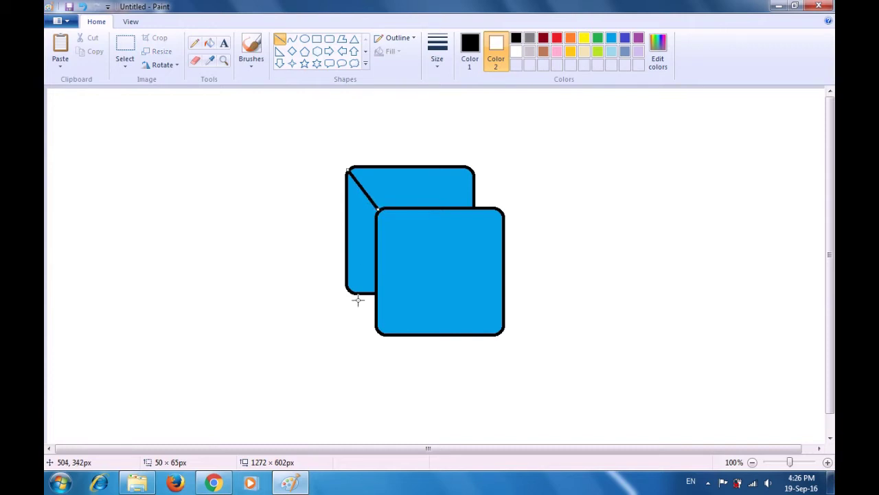
{"action": "left_click_drag", "start_coordinate": [348, 289], "coordinate": [377, 330]}
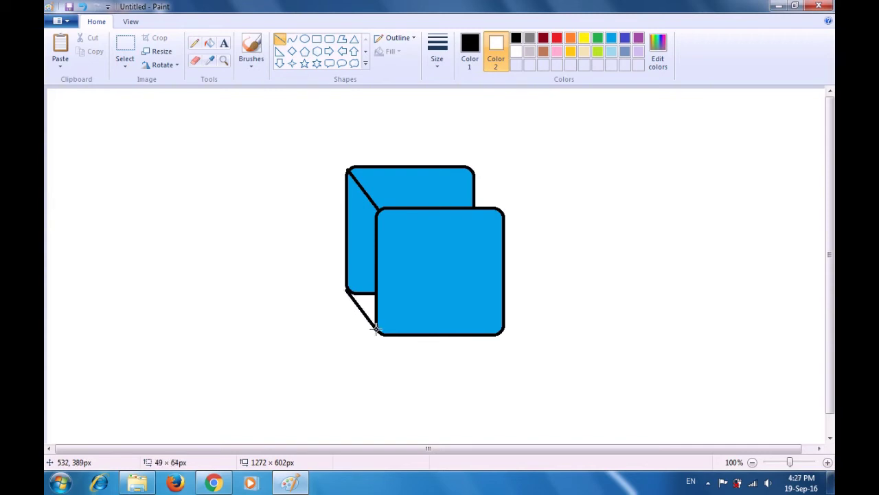
{"action": "left_click_drag", "start_coordinate": [376, 329], "coordinate": [377, 329]}
{"action": "left_click", "coordinate": [609, 243]}
{"action": "left_click_drag", "start_coordinate": [472, 167], "coordinate": [502, 209]}
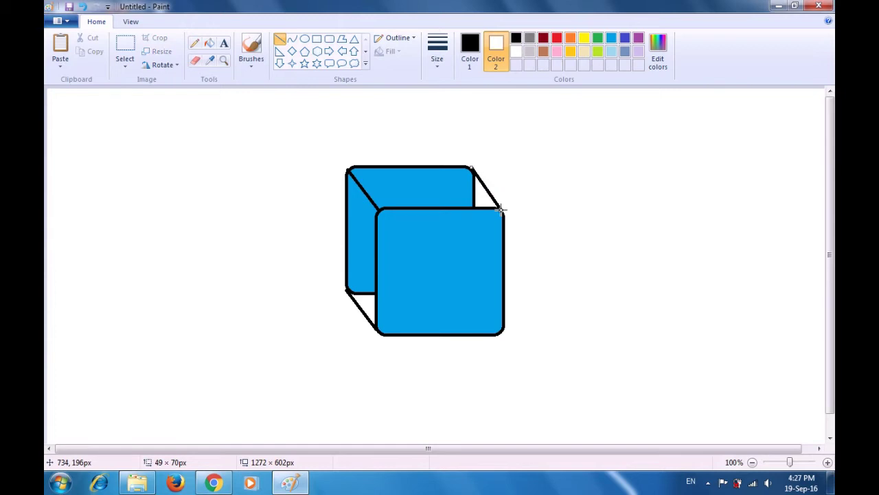
{"action": "left_click", "coordinate": [517, 170]}
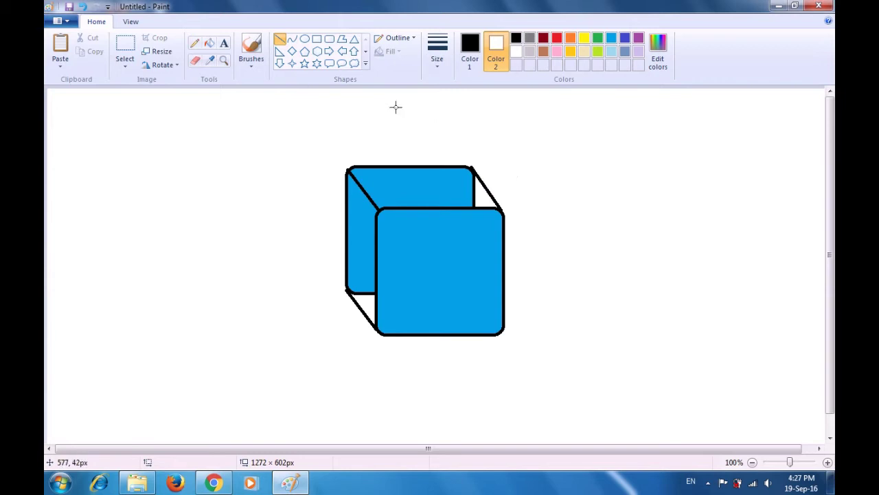
Erase the back square's exposed lower and right edges inside the cube's side and top faces
{"action": "left_click", "coordinate": [196, 62]}
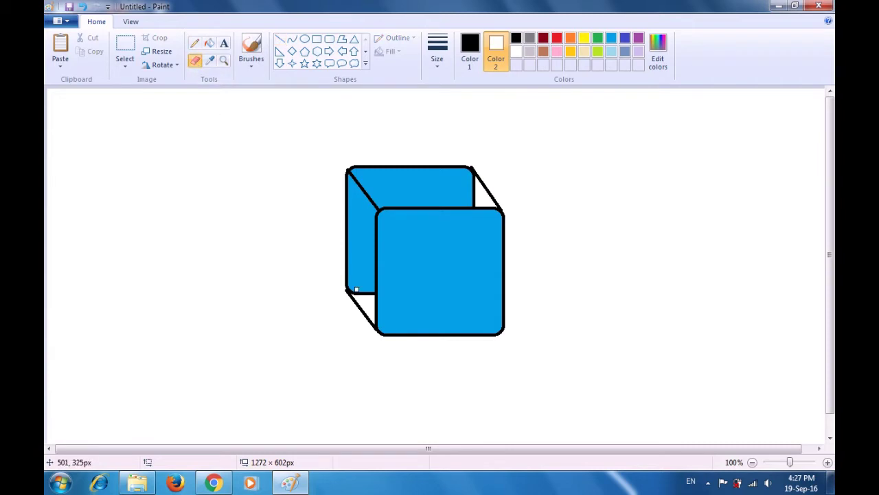
{"action": "mouse_move", "coordinate": [352, 292]}
{"action": "left_mouse_down"}
{"action": "mouse_move", "coordinate": [357, 296]}
{"action": "mouse_move", "coordinate": [378, 295]}
{"action": "mouse_move", "coordinate": [356, 295]}
{"action": "left_mouse_up"}
{"action": "left_click_drag", "start_coordinate": [472, 185], "coordinate": [471, 196]}
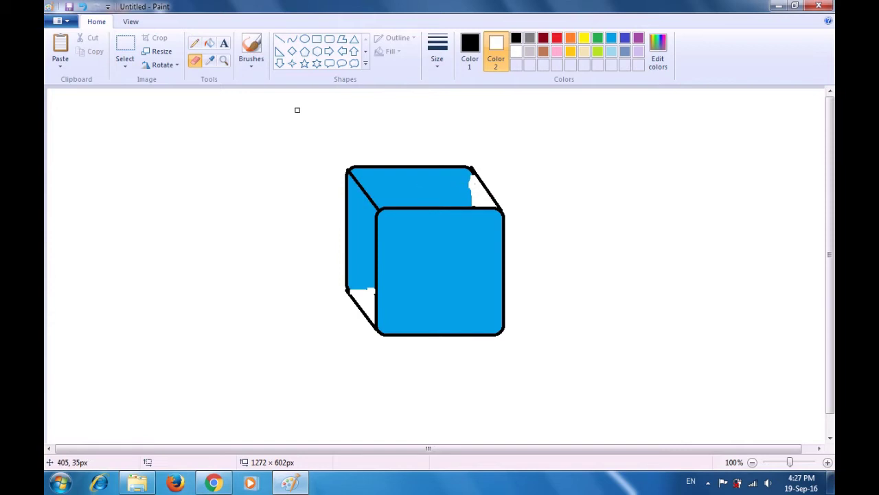
Fill the white gaps in the cube's top and left faces with bright blue set as Color 1
{"action": "left_click", "coordinate": [210, 44]}
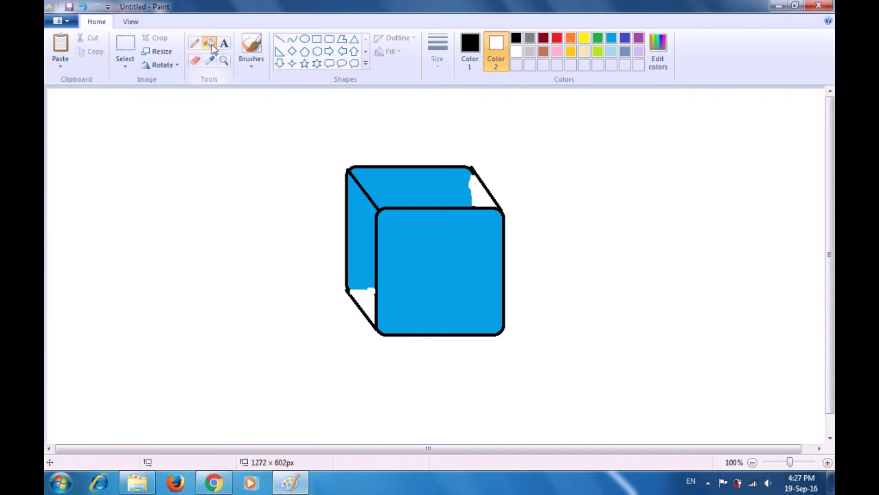
{"action": "left_click", "coordinate": [470, 48]}
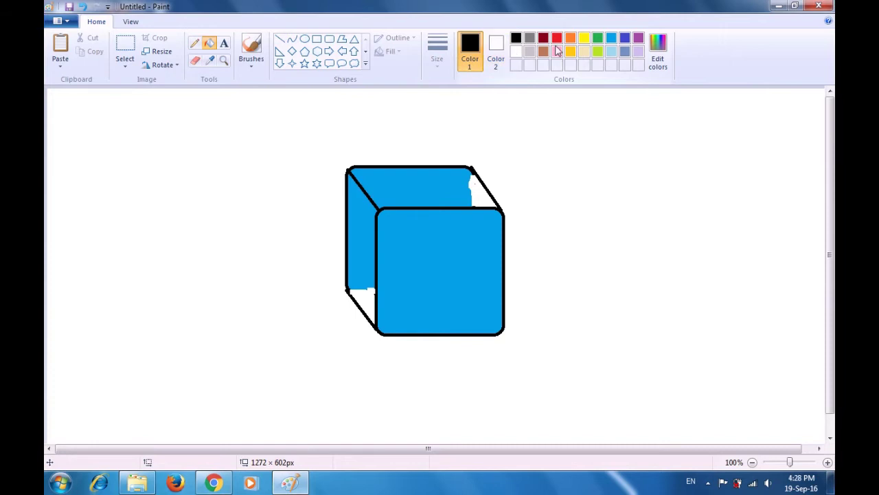
{"action": "left_click", "coordinate": [611, 38]}
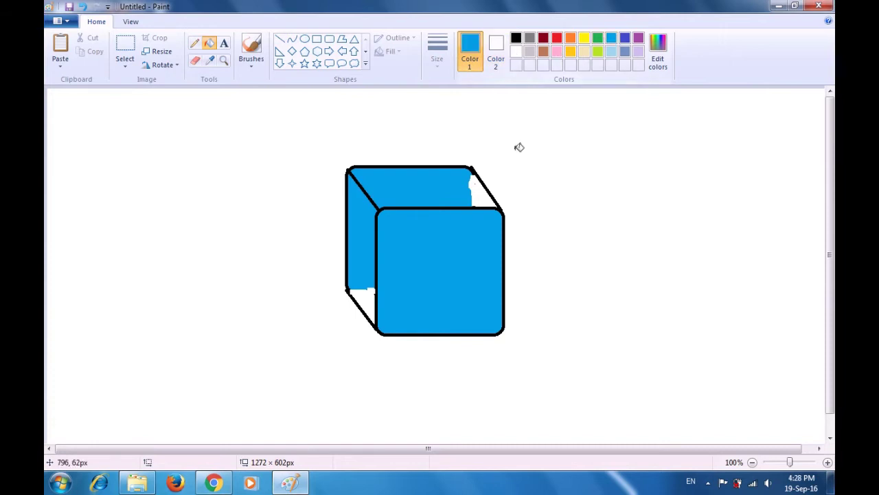
{"action": "left_click", "coordinate": [480, 191]}
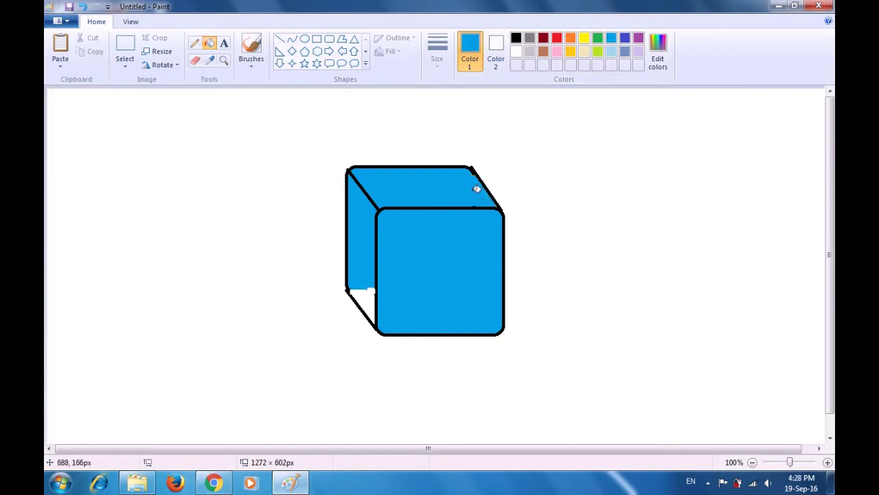
{"action": "left_click", "coordinate": [365, 302]}
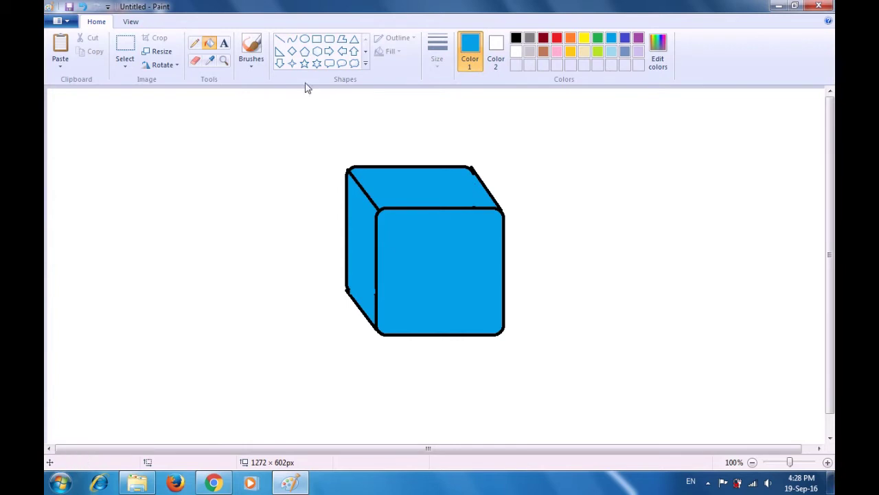
Draw a small solid-filled ellipse in the blank area right of the cube, with both Color 1 and Color 2 set to black
{"action": "left_click", "coordinate": [304, 39]}
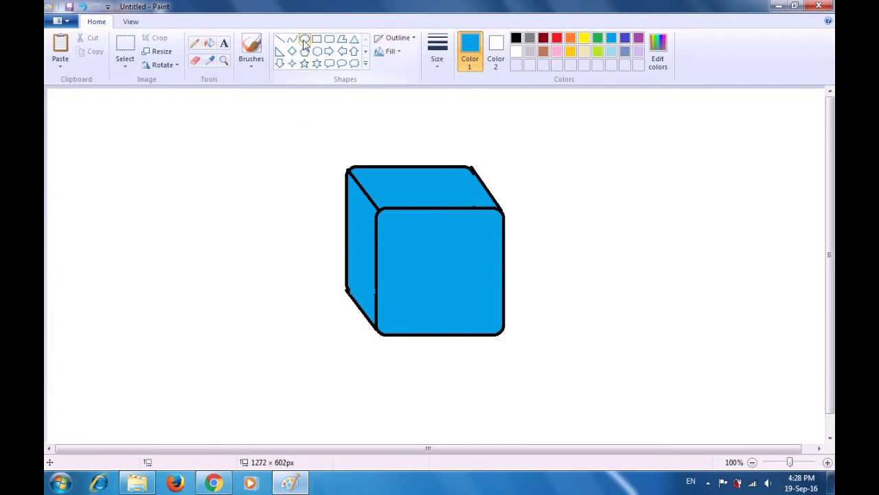
{"action": "left_click", "coordinate": [395, 58]}
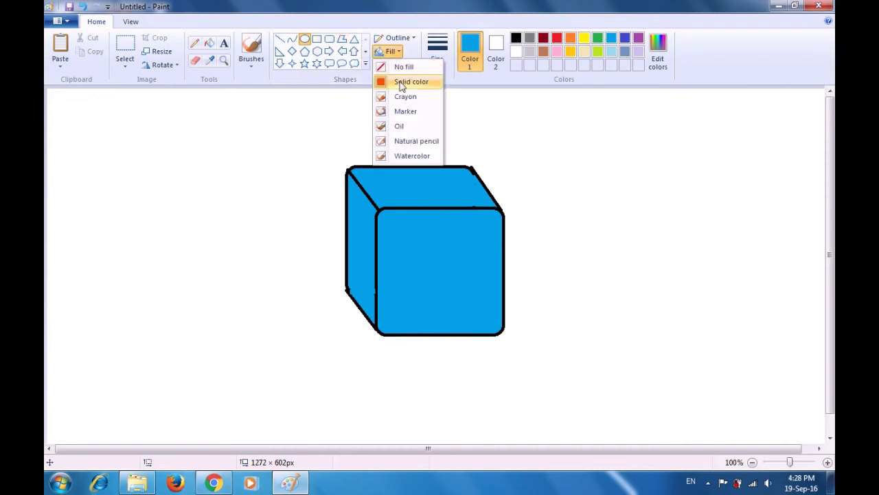
{"action": "left_click", "coordinate": [403, 83]}
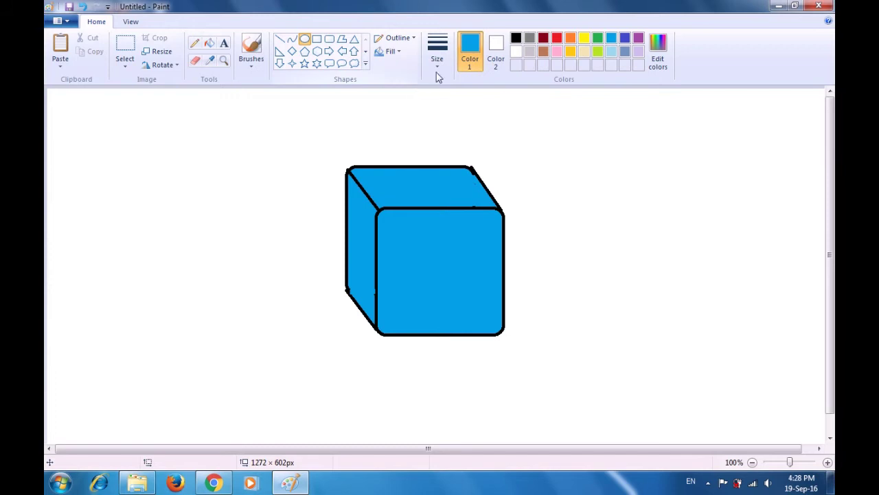
{"action": "left_click", "coordinate": [468, 58]}
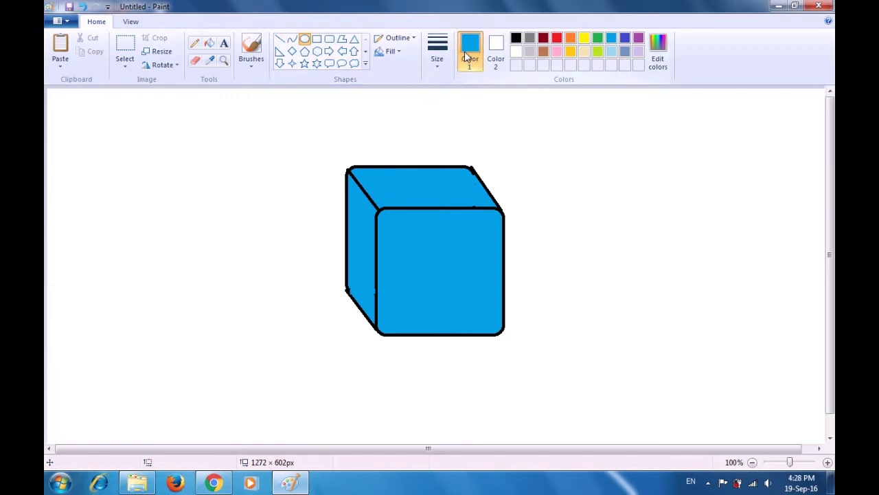
{"action": "left_click", "coordinate": [516, 38]}
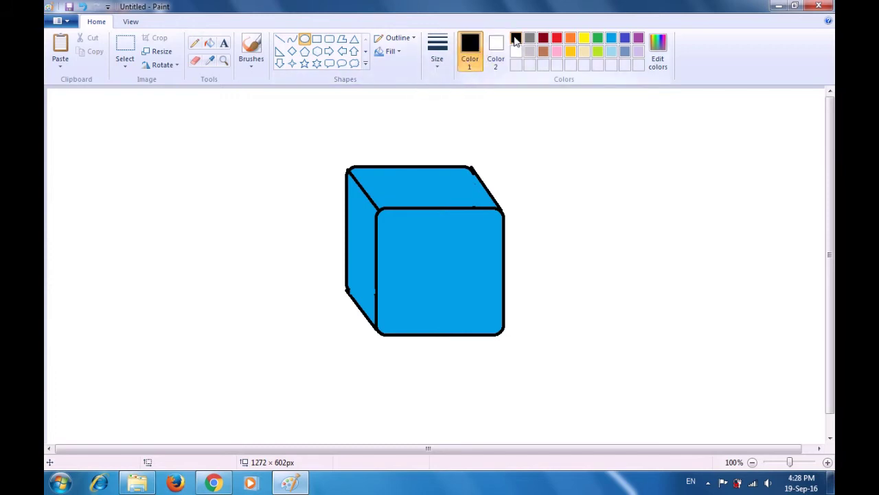
{"action": "left_click", "coordinate": [500, 47]}
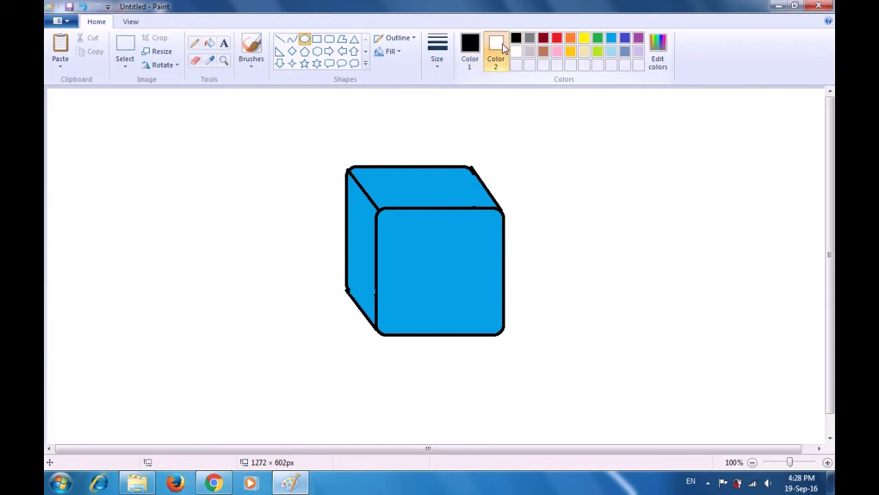
{"action": "left_click", "coordinate": [516, 41]}
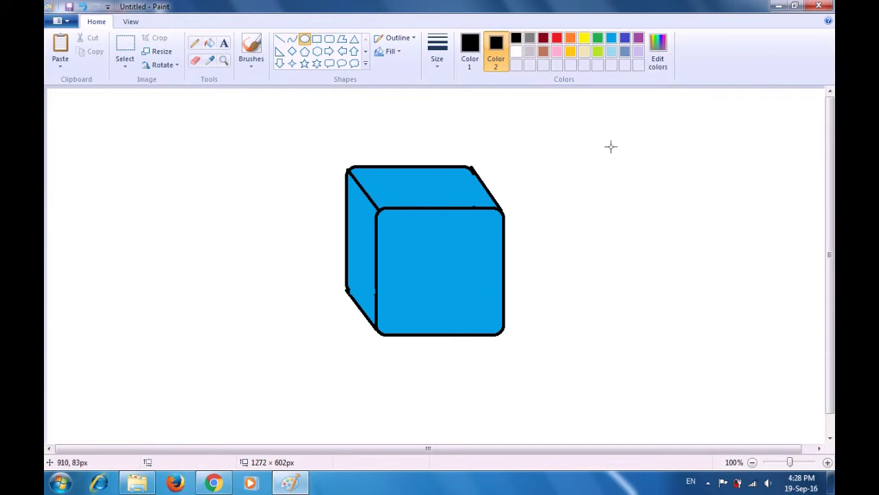
{"action": "left_click_drag", "start_coordinate": [615, 163], "coordinate": [627, 180]}
{"action": "left_click", "coordinate": [668, 220]}
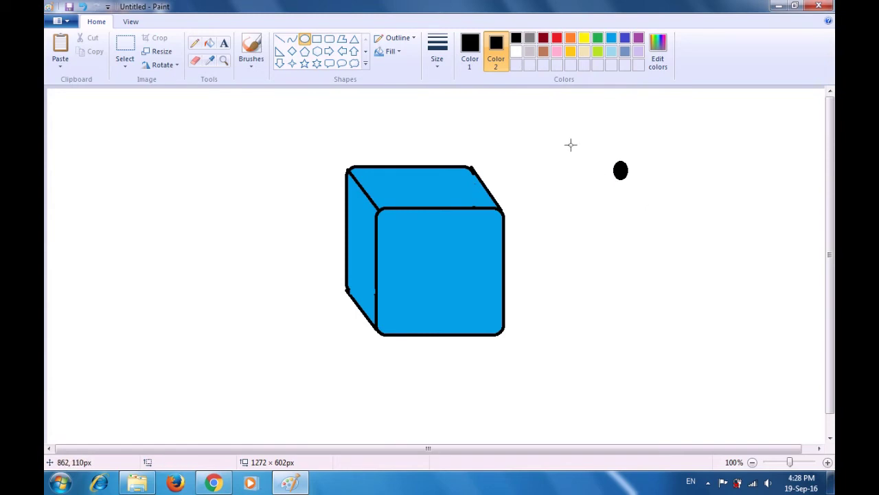
Set Color 2 to white and place a copy of the black ellipse in the upper-left corner of the cube's front face
{"action": "left_click", "coordinate": [516, 51]}
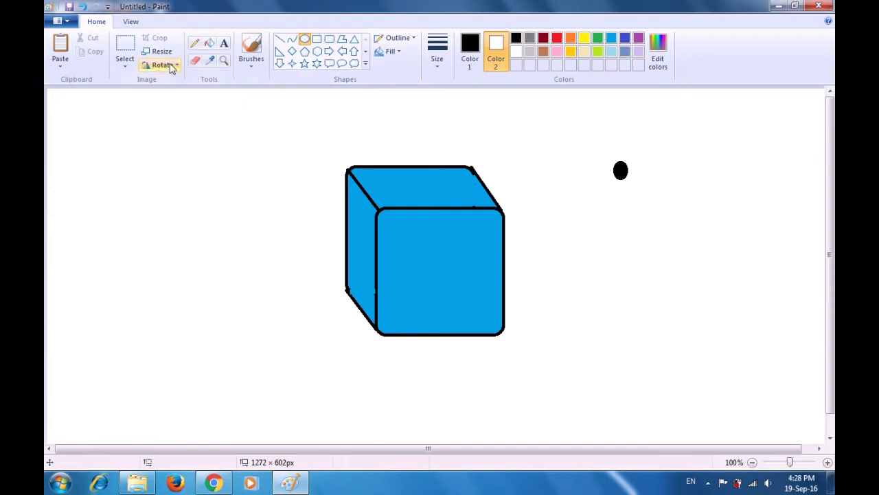
{"action": "left_click", "coordinate": [130, 52]}
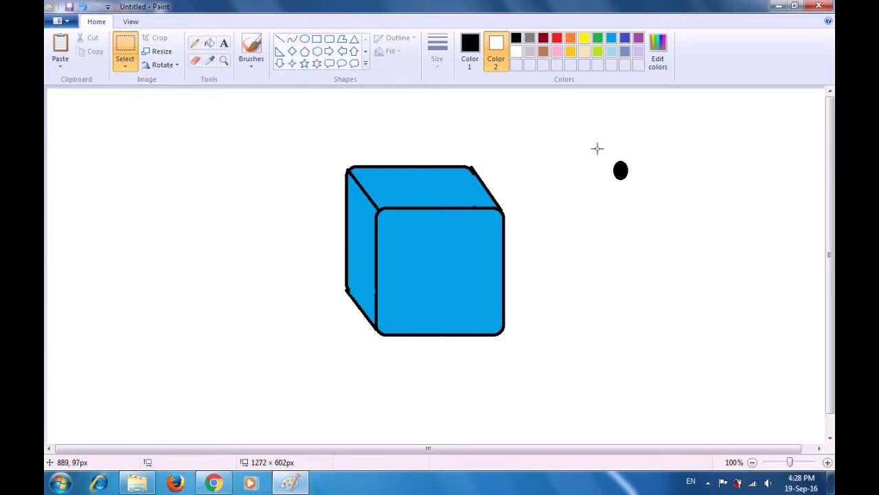
{"action": "left_click_drag", "start_coordinate": [604, 156], "coordinate": [636, 188]}
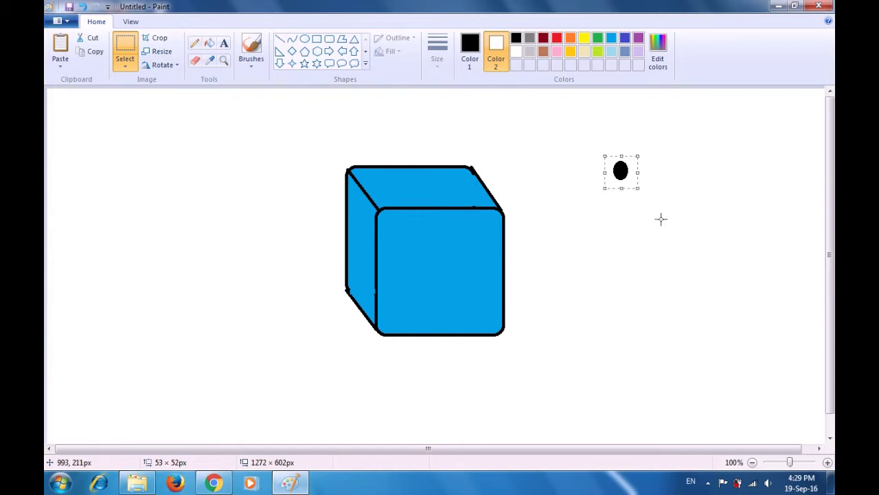
{"action": "key", "text": "ctrl+v"}
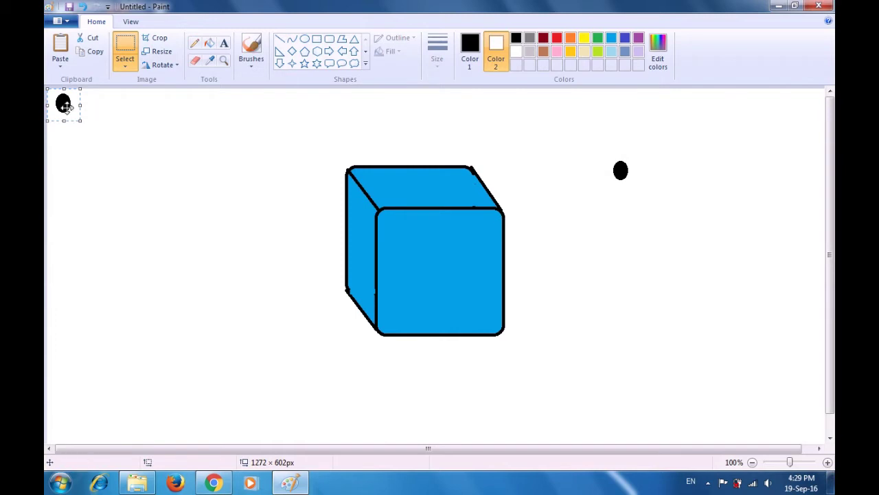
{"action": "left_click_drag", "start_coordinate": [70, 106], "coordinate": [391, 226]}
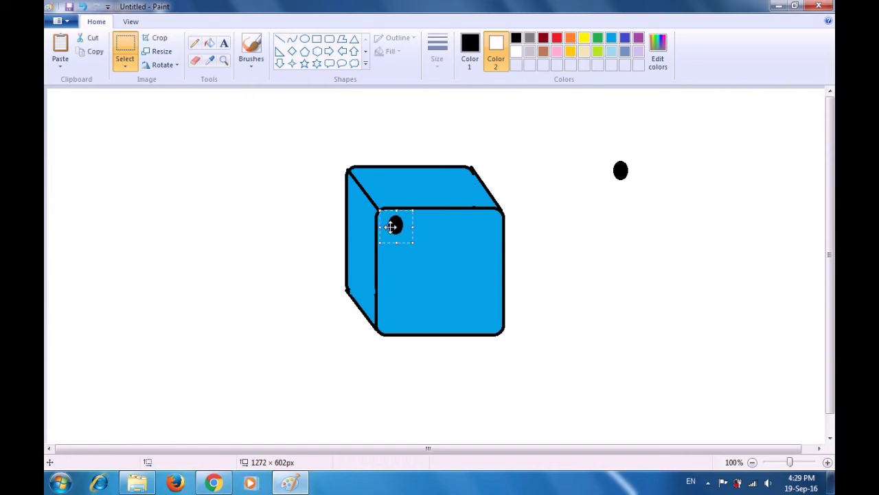
Paste two more copies of the black ellipse, at the center and in the lower-right corner of the front face
{"action": "key", "text": "ctrl+v"}
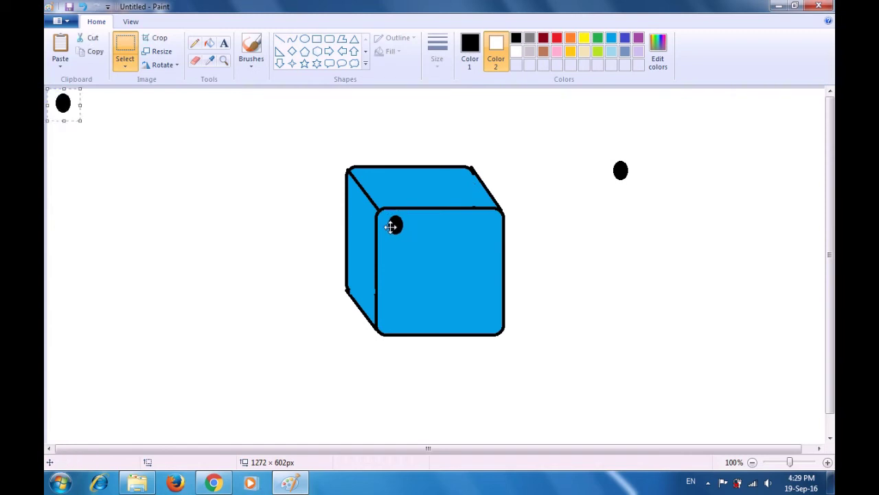
{"action": "left_click_drag", "start_coordinate": [63, 111], "coordinate": [448, 275]}
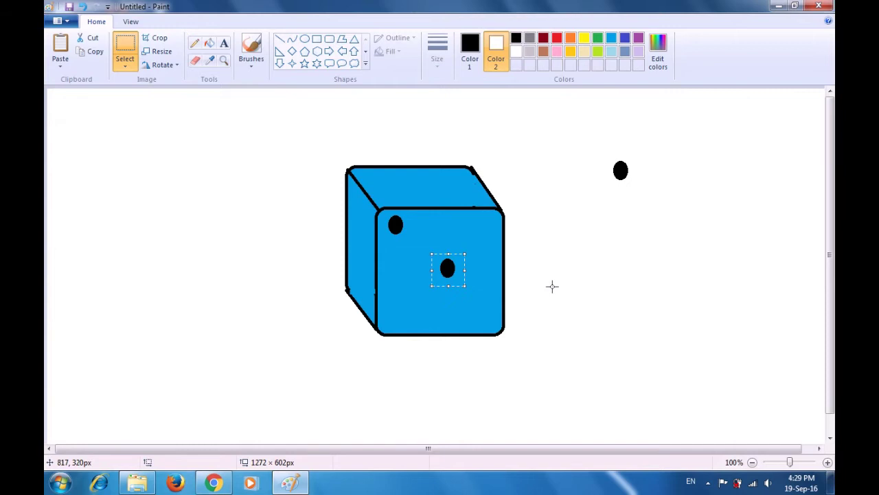
{"action": "key", "text": "ctrl+v"}
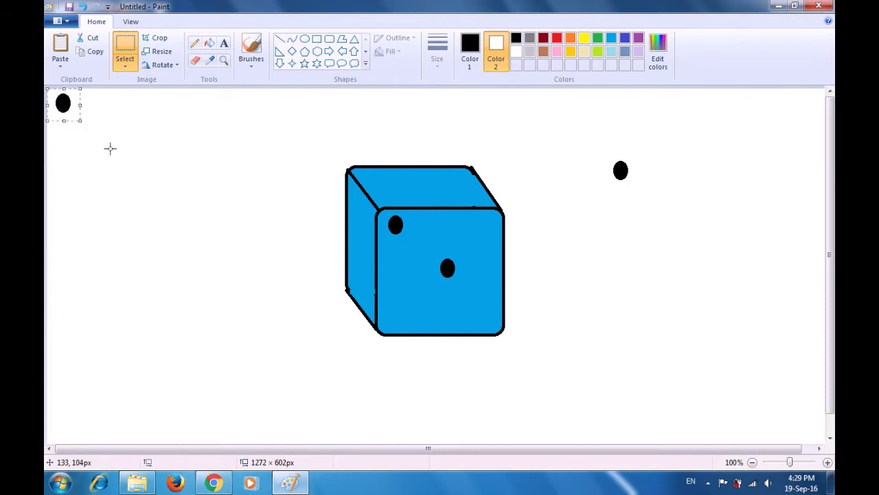
{"action": "left_click_drag", "start_coordinate": [71, 114], "coordinate": [491, 318]}
{"action": "left_click", "coordinate": [637, 296]}
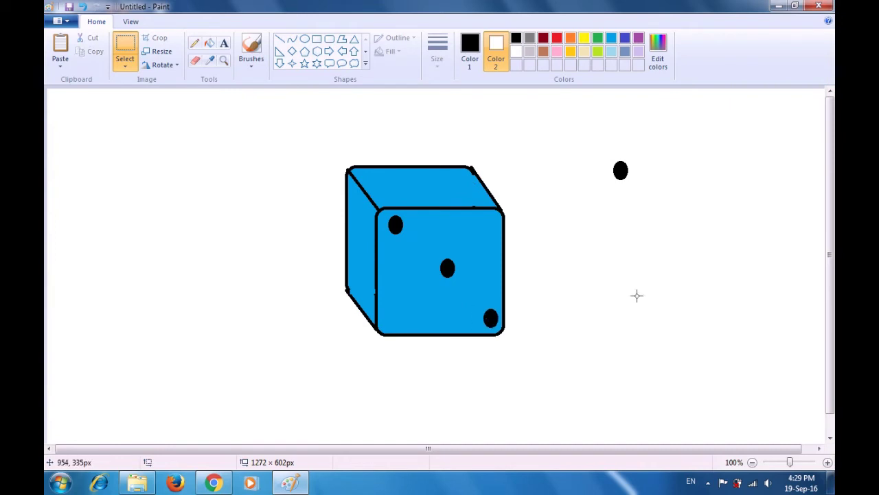
Paste two more black ellipses into the lower-left and upper-right corners of the cube's front face
{"action": "key", "text": "ctrl+v"}
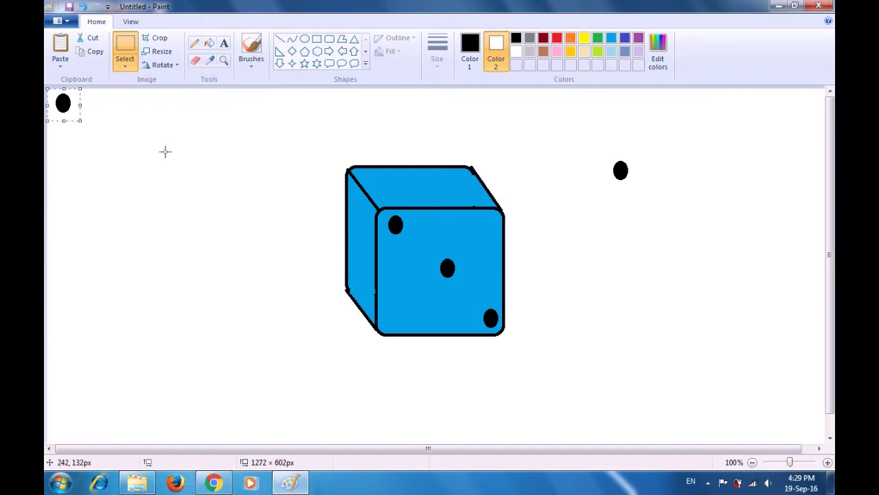
{"action": "left_click_drag", "start_coordinate": [69, 111], "coordinate": [401, 322]}
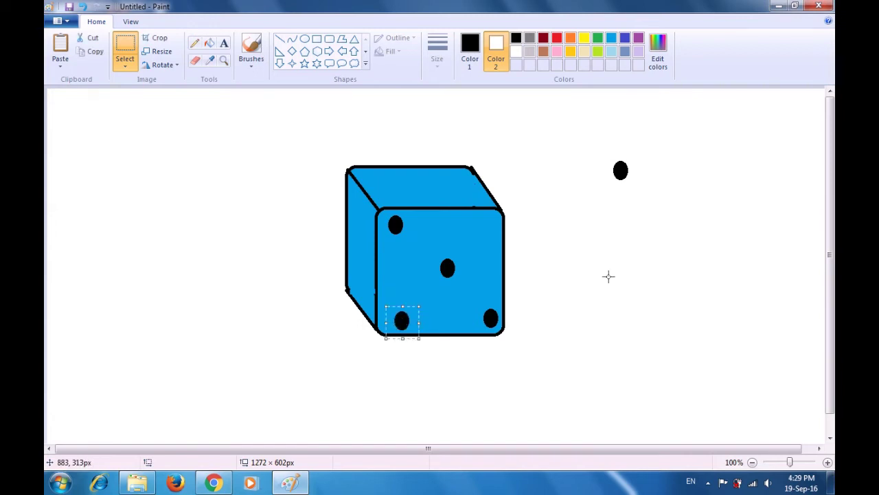
{"action": "left_click", "coordinate": [615, 272]}
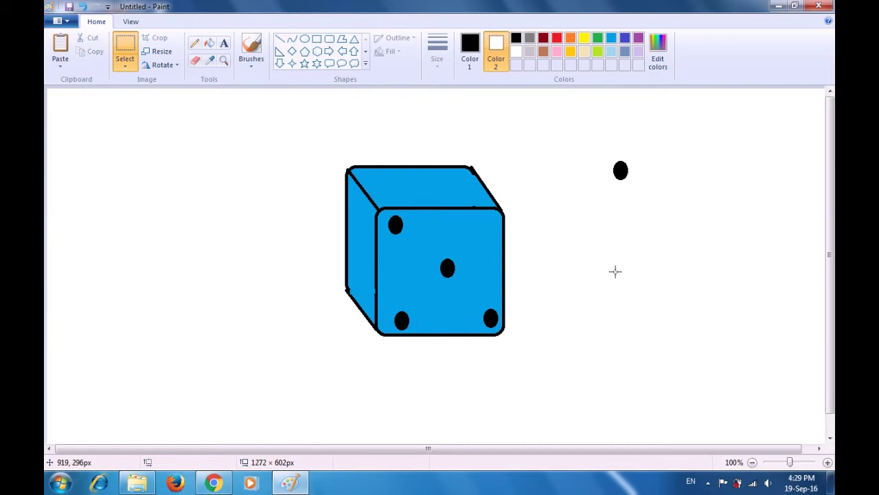
{"action": "key", "text": "ctrl+v"}
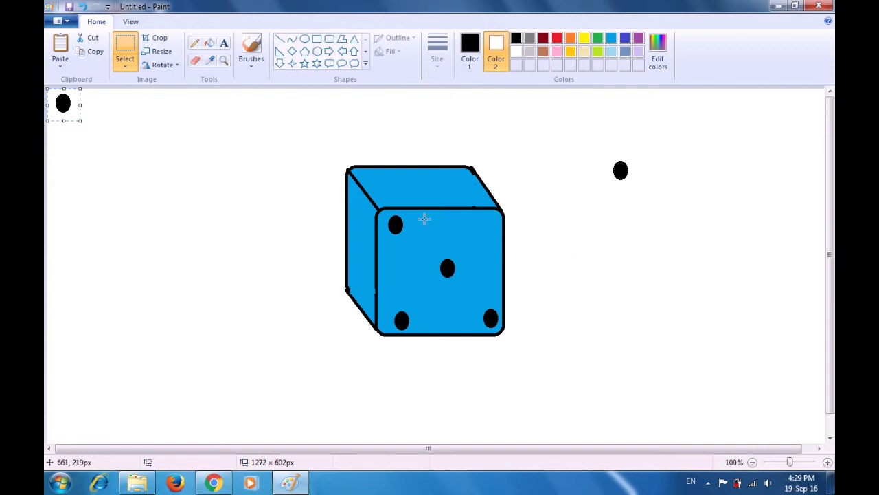
{"action": "left_click", "coordinate": [63, 104]}
{"action": "left_click_drag", "start_coordinate": [63, 104], "coordinate": [490, 228]}
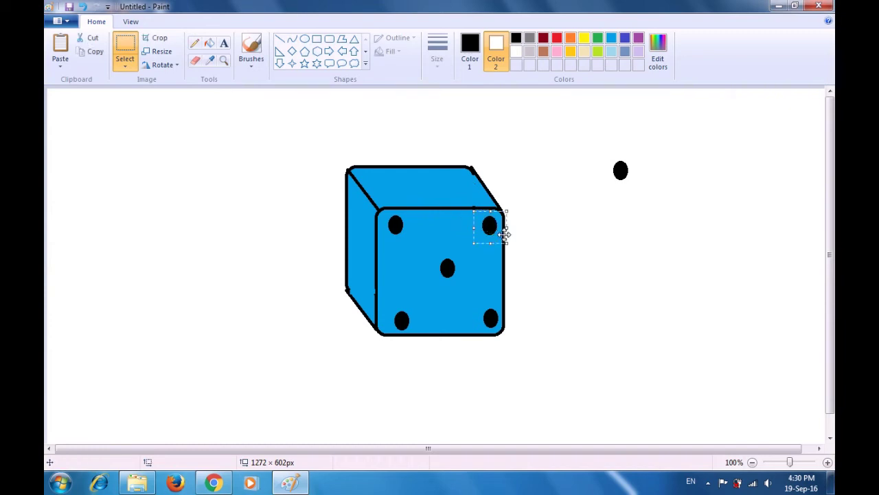
{"action": "left_click", "coordinate": [688, 268]}
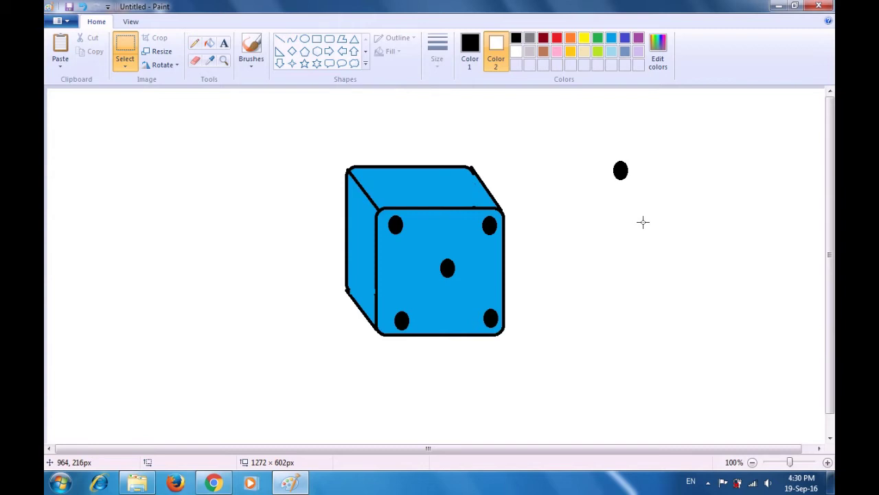
Paste three black ellipses onto the cube's top face, running diagonally from its upper-left corner through the middle to its lower-right corner
{"action": "key", "text": "ctrl+v"}
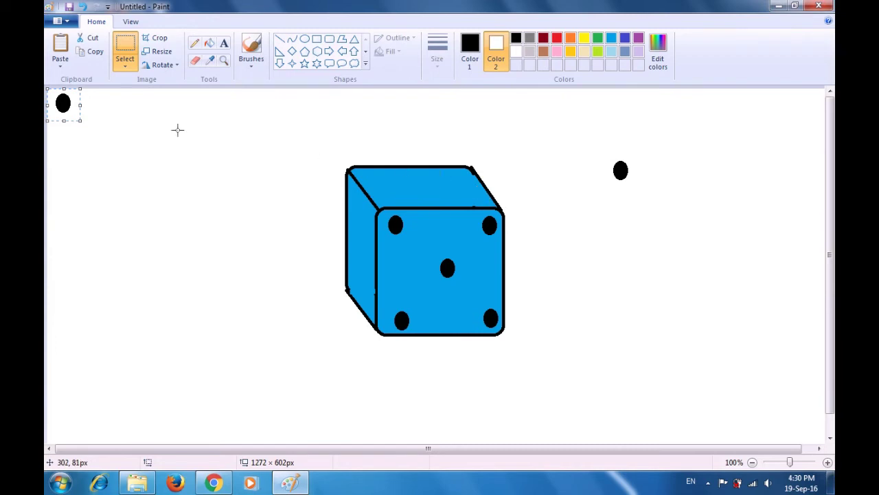
{"action": "left_click_drag", "start_coordinate": [75, 108], "coordinate": [373, 180]}
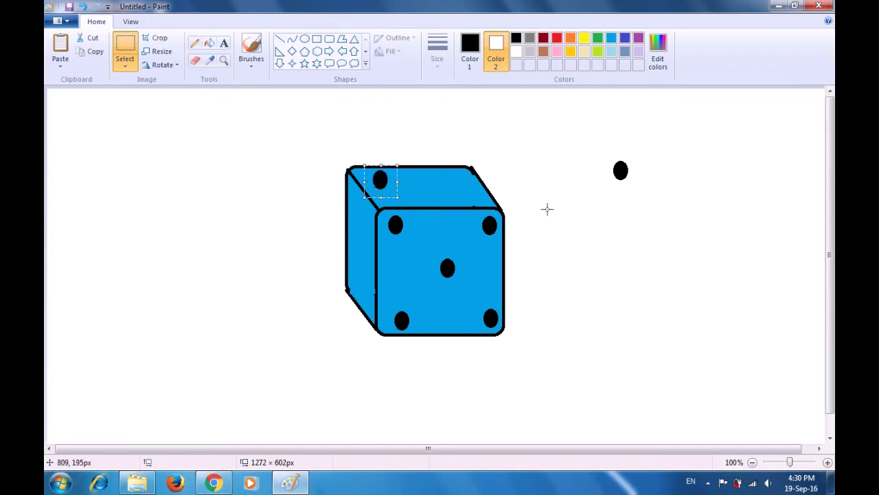
{"action": "key", "text": "ctrl+v"}
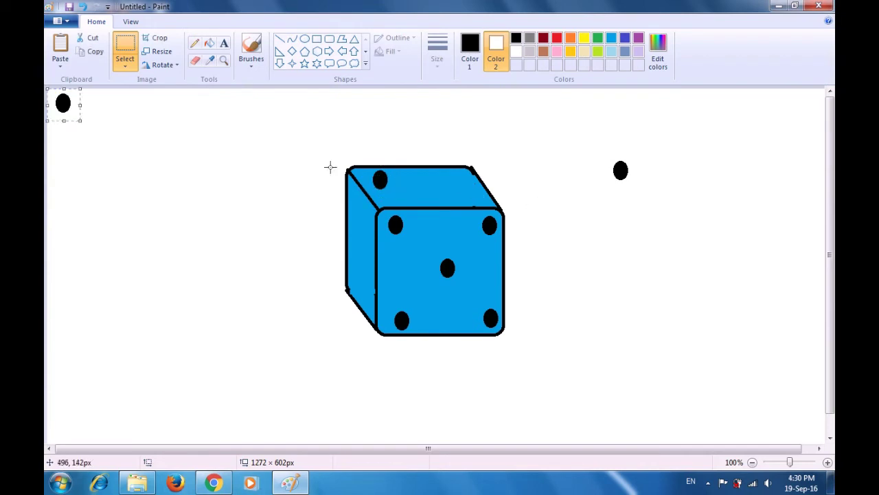
{"action": "left_click_drag", "start_coordinate": [62, 107], "coordinate": [426, 194]}
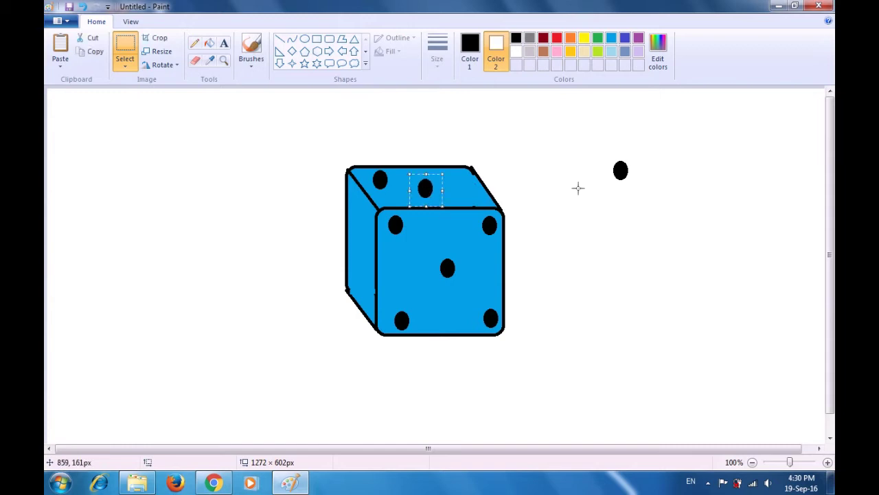
{"action": "key", "text": "ctrl+v"}
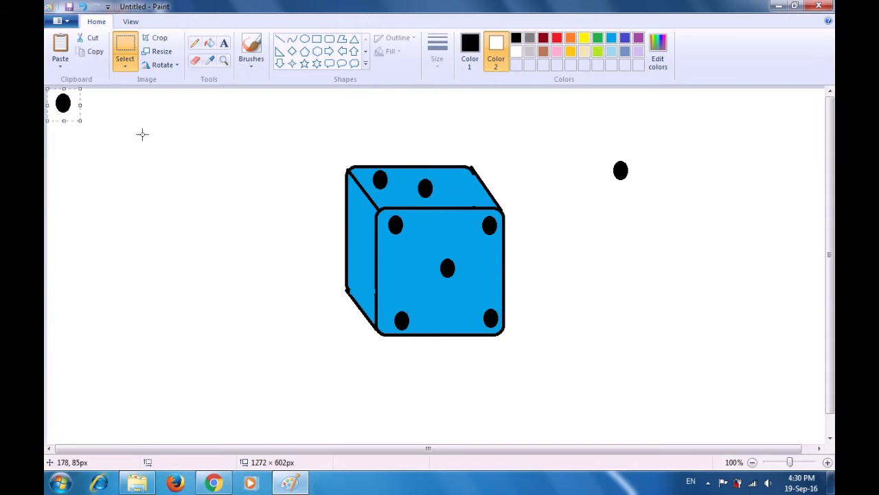
{"action": "left_click_drag", "start_coordinate": [80, 107], "coordinate": [470, 195]}
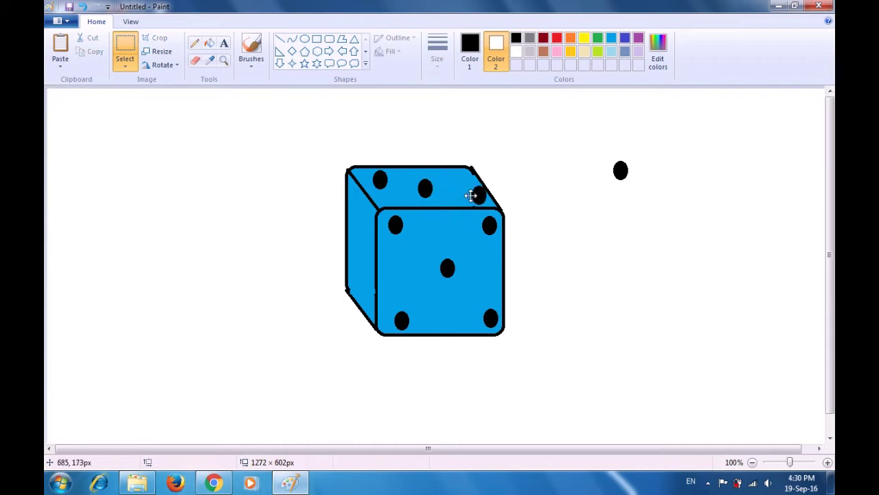
{"action": "left_click", "coordinate": [577, 144]}
Paste a black ellipse on the upper part of the cube's left face and move the original ellipse to that face's lower part
{"action": "key", "text": "ctrl+v"}
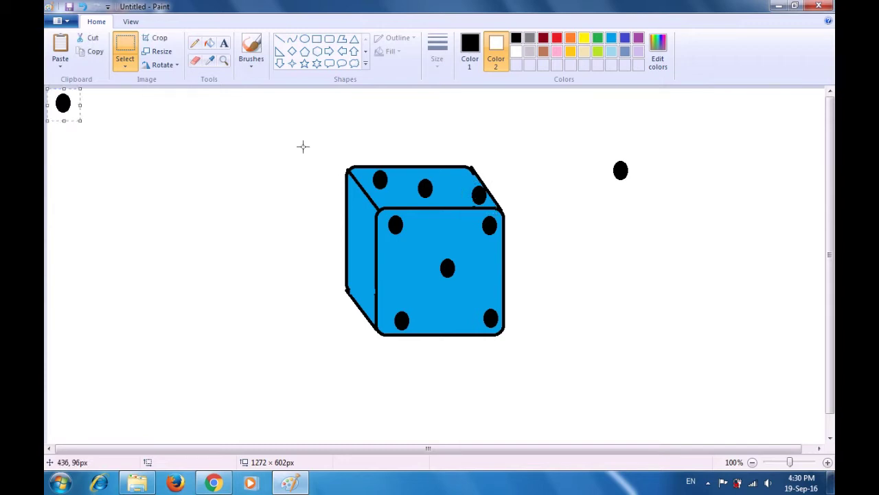
{"action": "left_click_drag", "start_coordinate": [59, 107], "coordinate": [356, 222]}
{"action": "left_click", "coordinate": [661, 210]}
{"action": "left_click_drag", "start_coordinate": [577, 132], "coordinate": [659, 205]}
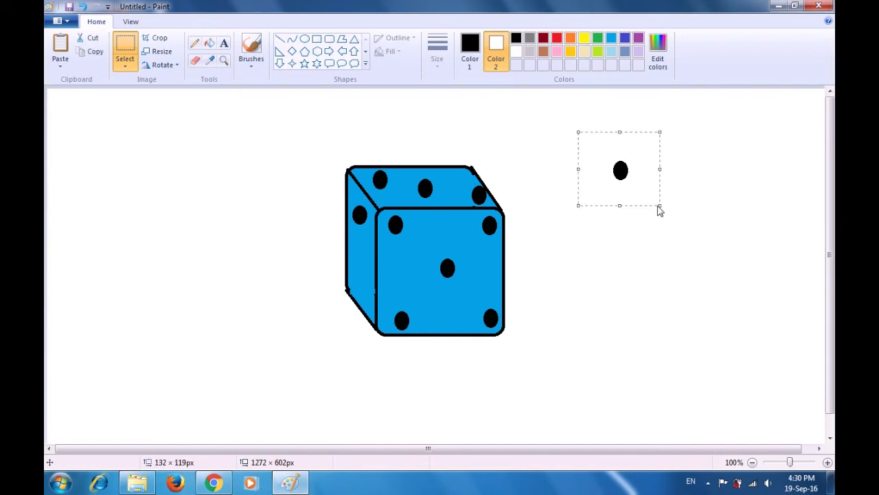
{"action": "left_click_drag", "start_coordinate": [632, 171], "coordinate": [362, 279]}
{"action": "left_click", "coordinate": [652, 253]}
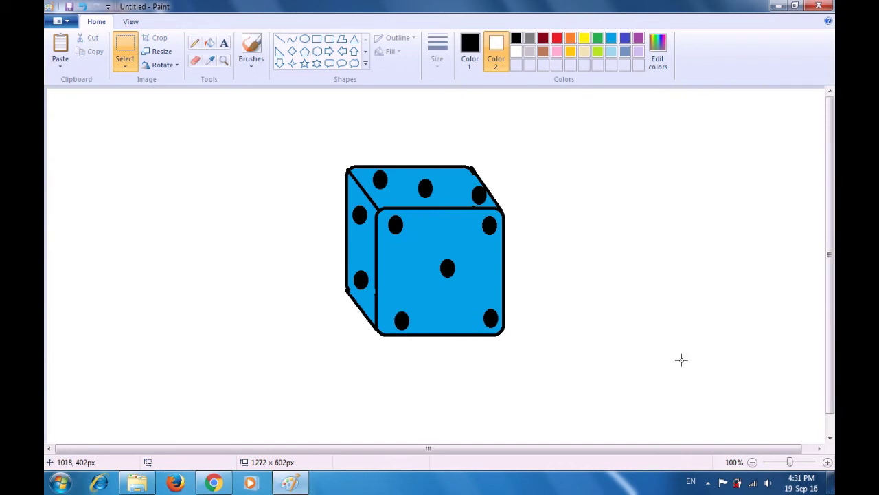
{"action": "left_click", "coordinate": [708, 482]}
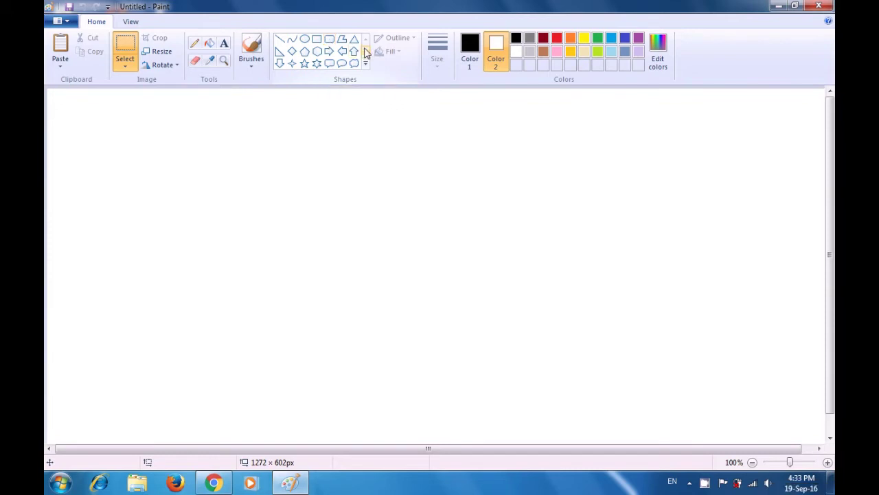
Draw a narrow upright rounded rectangle about 11 × 106 px near the canvas center, with black outline and solid black fill
{"action": "left_click", "coordinate": [330, 40]}
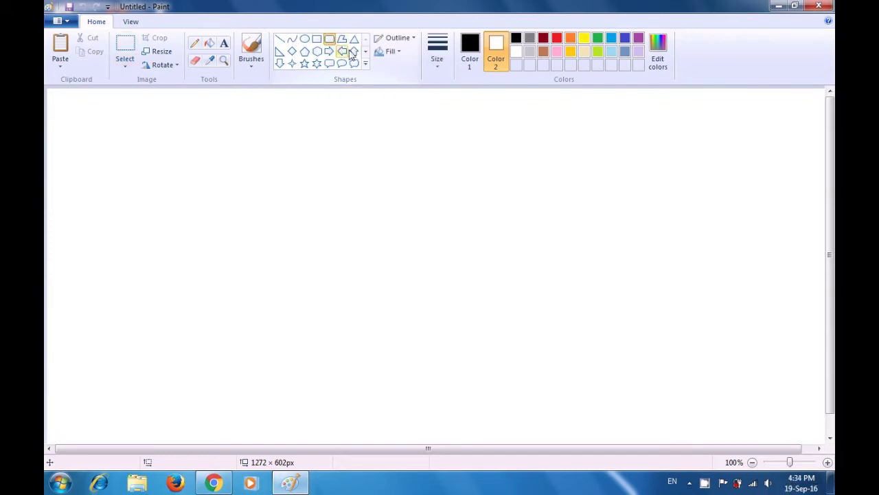
{"action": "left_click", "coordinate": [397, 55]}
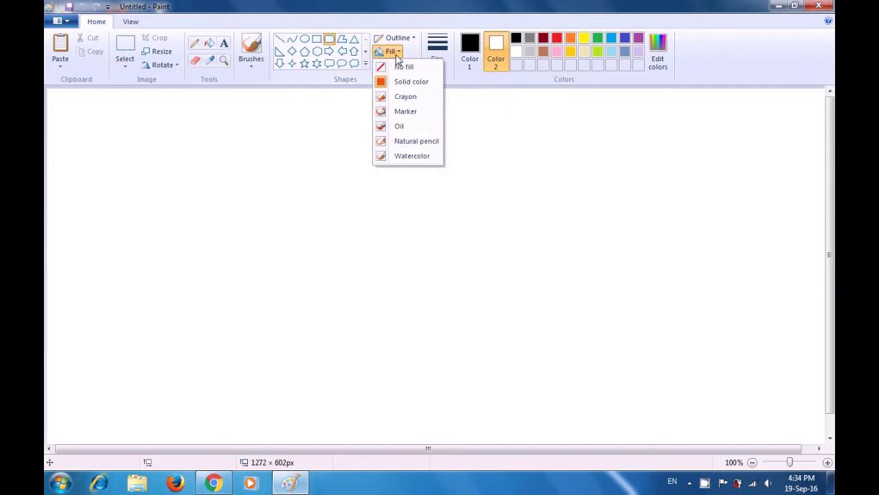
{"action": "left_click", "coordinate": [402, 83]}
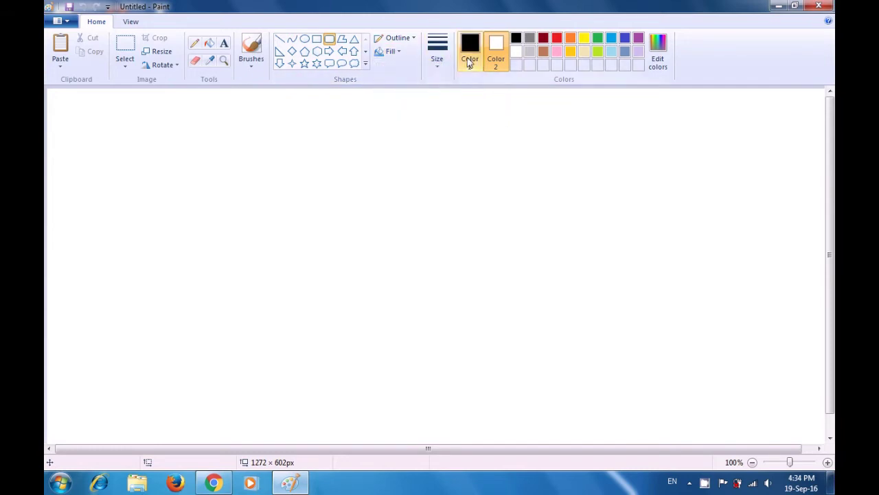
{"action": "left_click", "coordinate": [515, 39]}
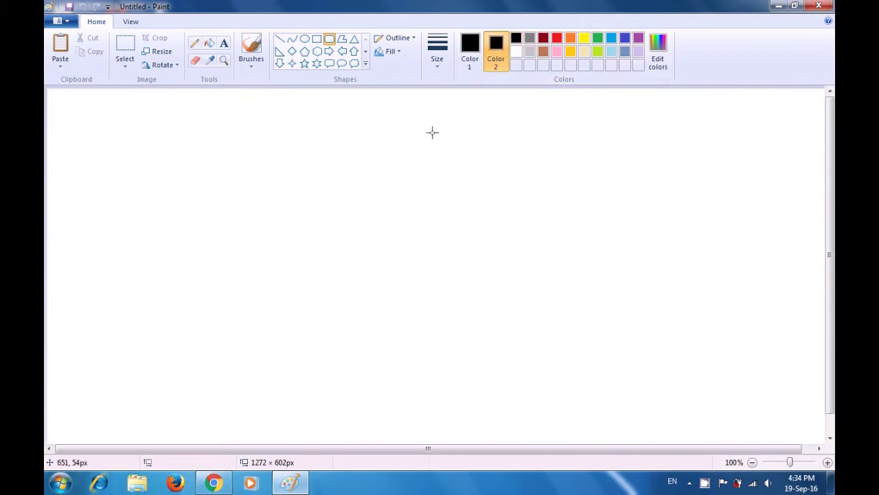
{"action": "left_click_drag", "start_coordinate": [361, 164], "coordinate": [364, 228]}
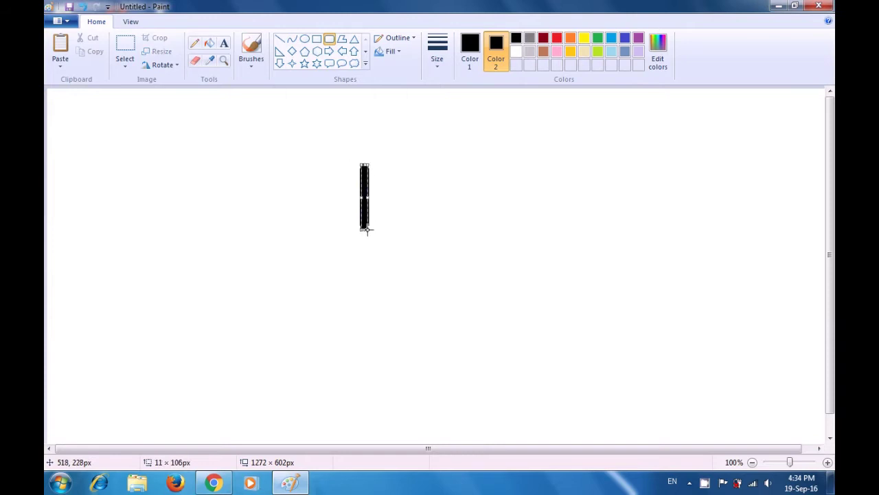
{"action": "left_click", "coordinate": [424, 216]}
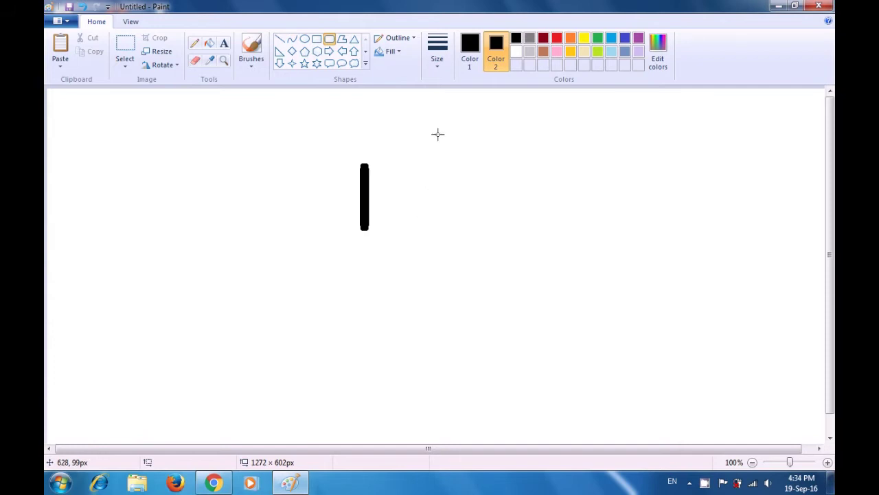
Draw a cream rounded rectangle about 38 × 177 px directly below the black bar and nudge it up against the bar
{"action": "left_click", "coordinate": [469, 61]}
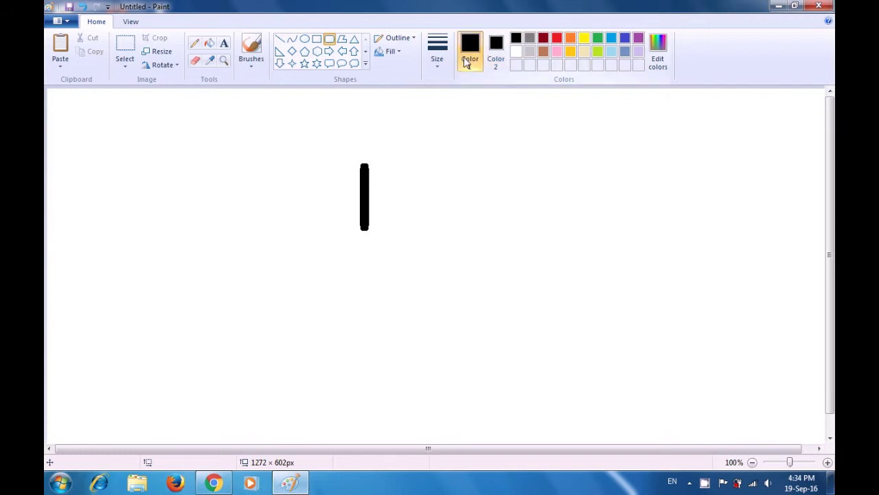
{"action": "left_click", "coordinate": [584, 51]}
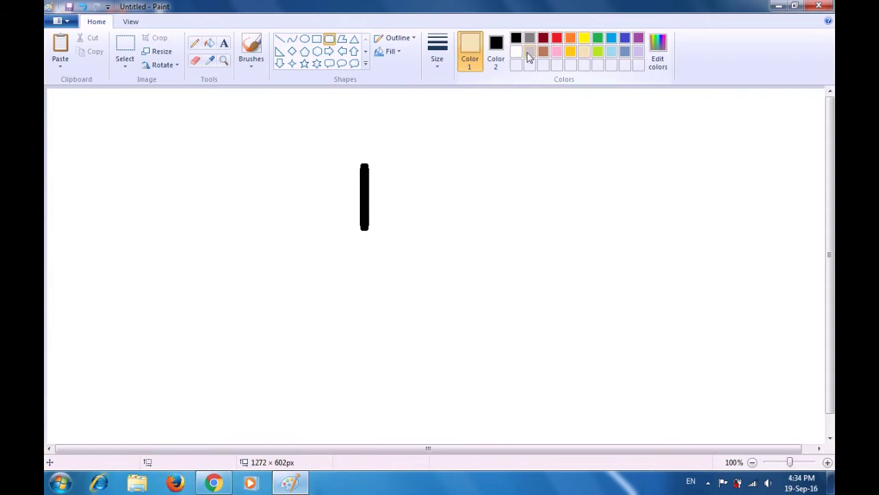
{"action": "left_click", "coordinate": [496, 52]}
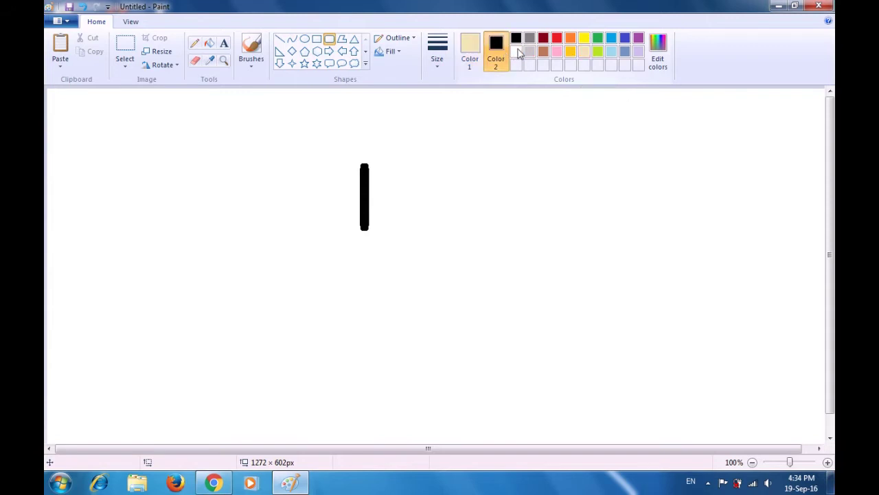
{"action": "left_click", "coordinate": [581, 55]}
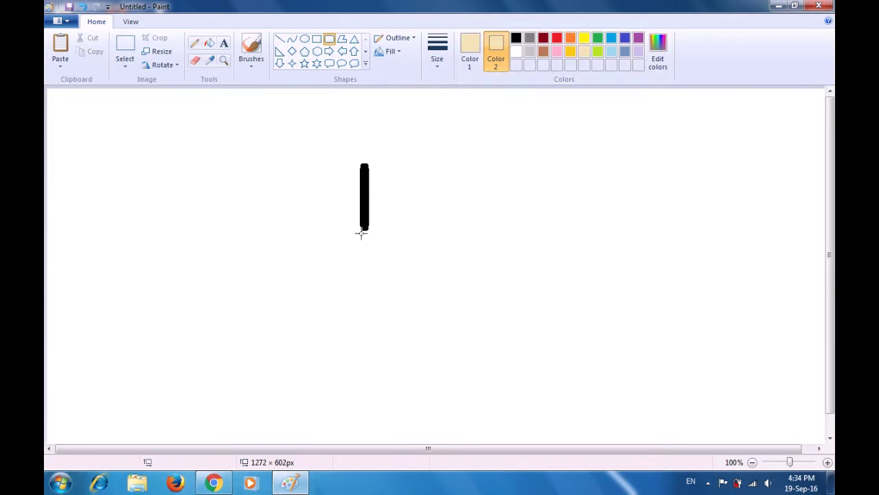
{"action": "left_click_drag", "start_coordinate": [351, 228], "coordinate": [374, 339]}
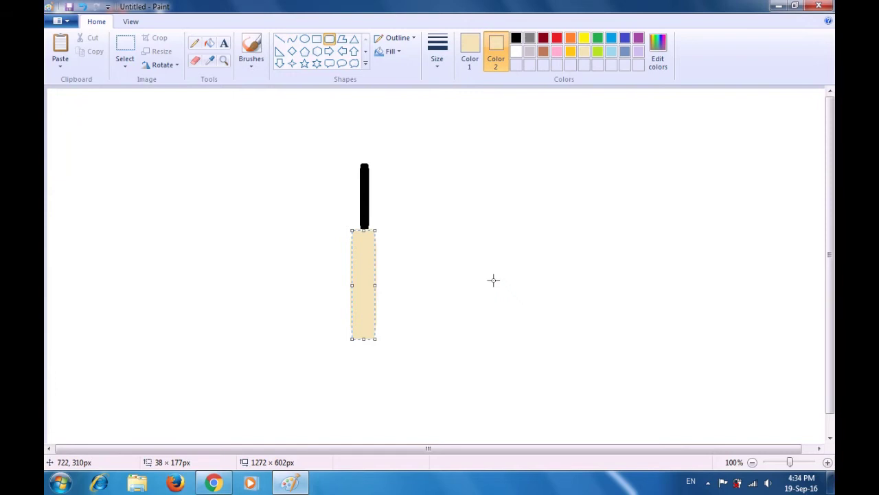
{"action": "key", "text": "Up"}
{"action": "key", "text": "Up"}
{"action": "key", "text": "Up"}
{"action": "key", "text": "Up"}
{"action": "key", "text": "Up"}
{"action": "left_click", "coordinate": [493, 279]}
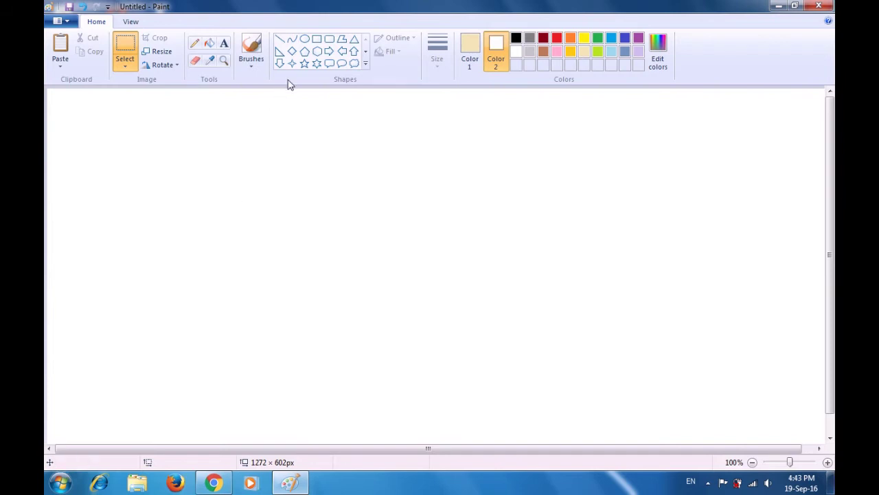
Draw a dark red ellipse with solid fill, about 188 × 221 px, in the middle of the blank canvas
{"action": "left_click", "coordinate": [305, 40]}
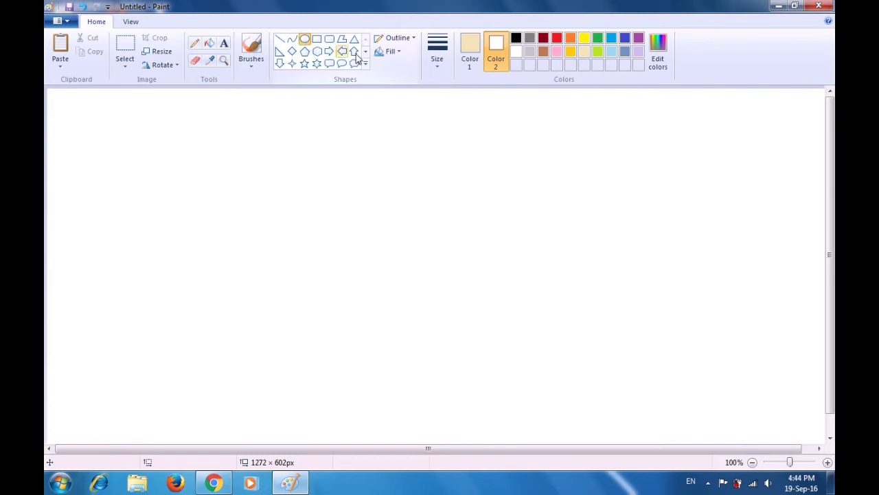
{"action": "left_click", "coordinate": [395, 58]}
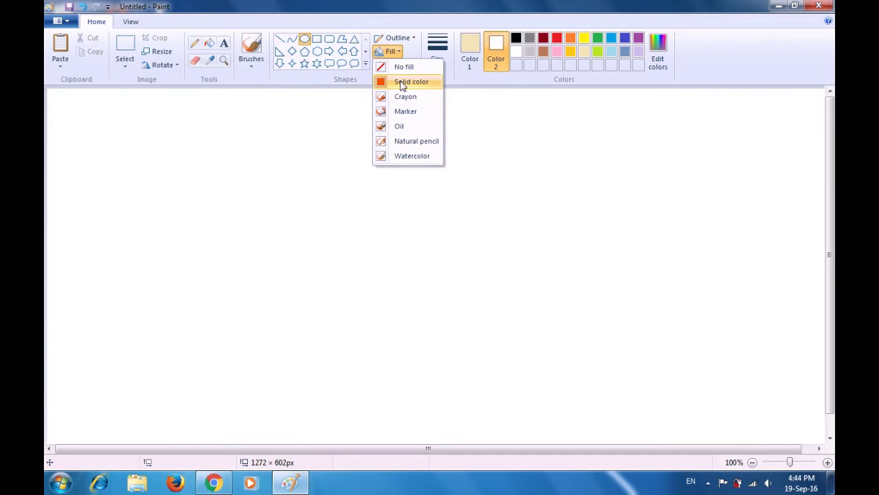
{"action": "left_click", "coordinate": [403, 82]}
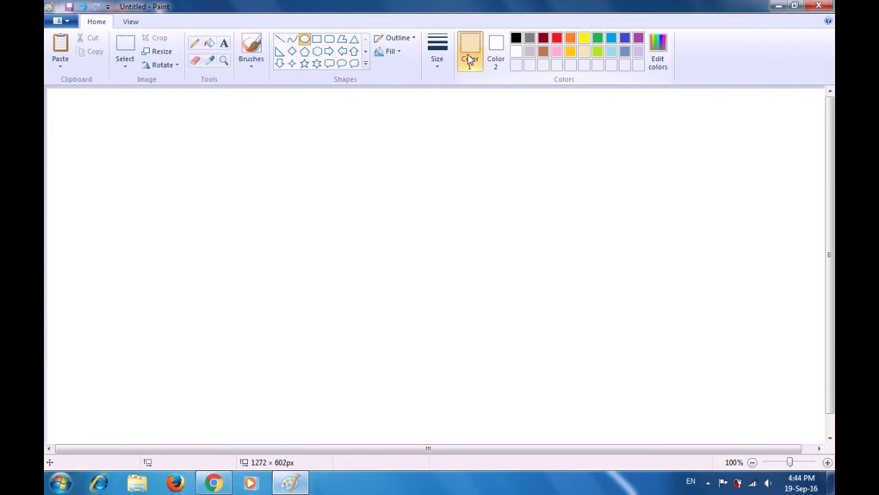
{"action": "left_click", "coordinate": [543, 40]}
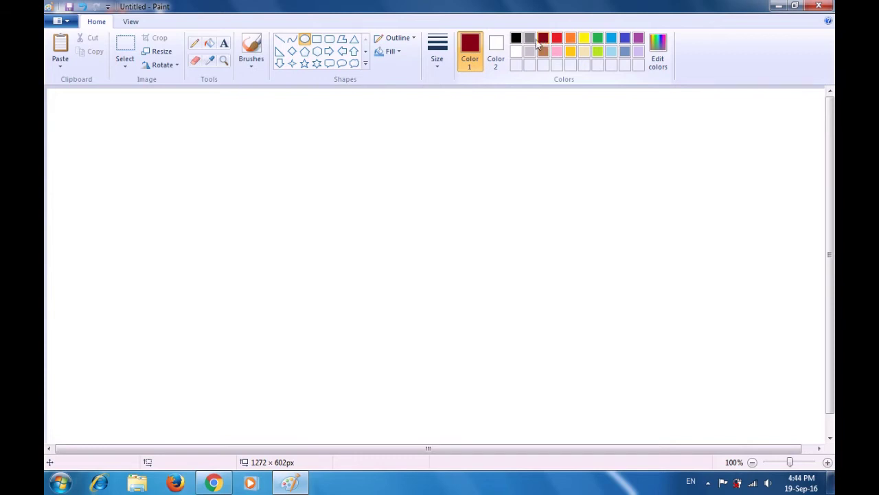
{"action": "left_click", "coordinate": [501, 51]}
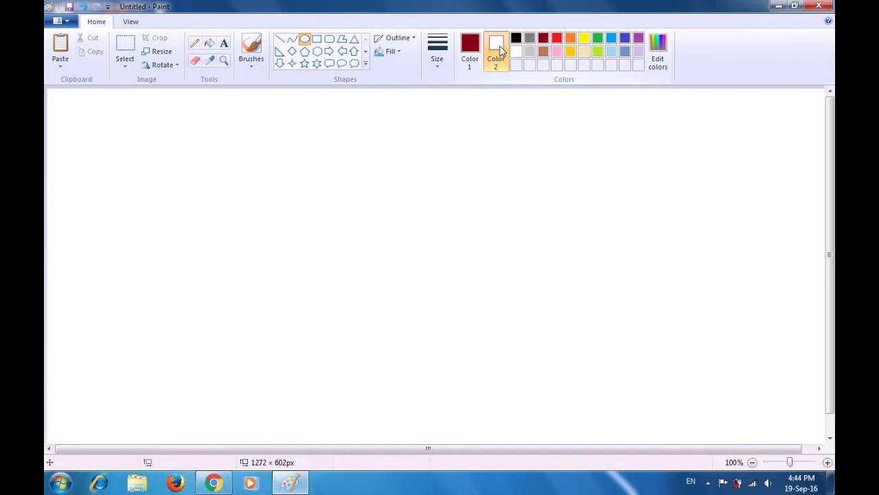
{"action": "left_click", "coordinate": [542, 40]}
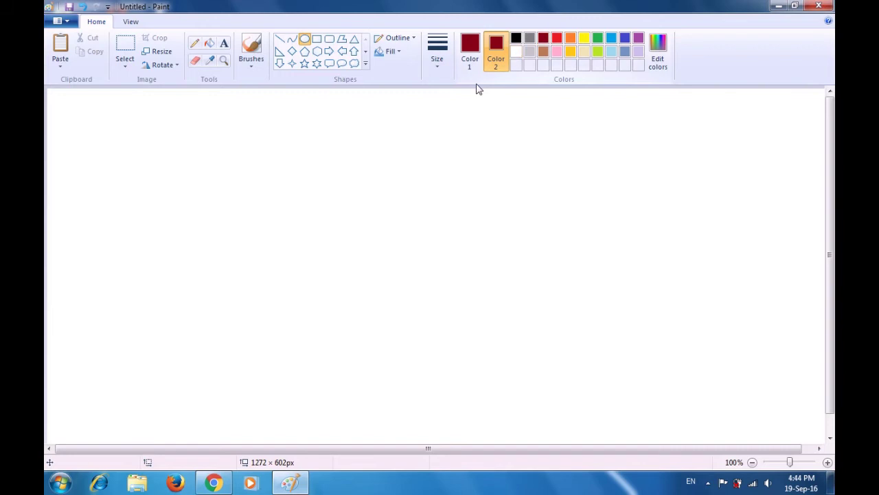
{"action": "left_click_drag", "start_coordinate": [325, 174], "coordinate": [441, 311]}
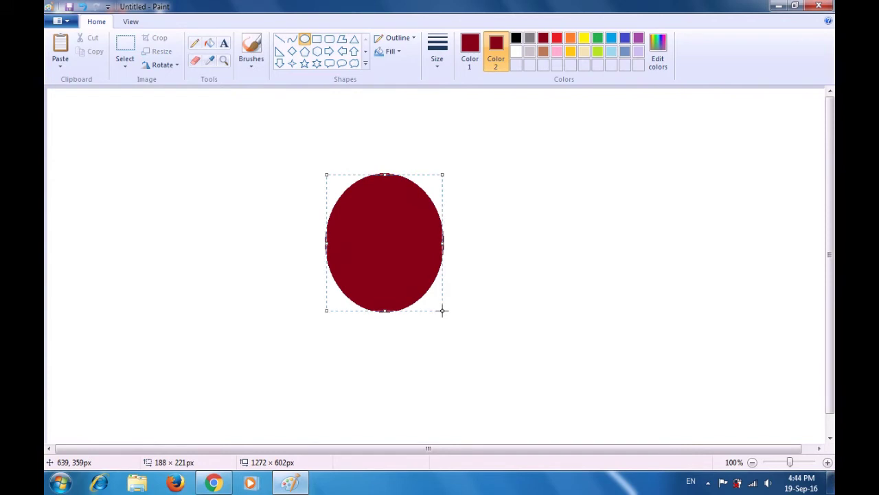
{"action": "left_click", "coordinate": [520, 286]}
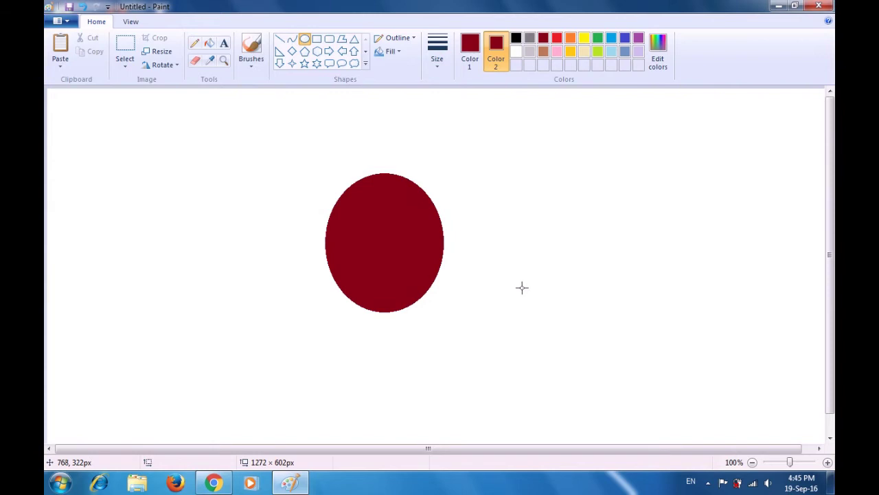
Draw a small solid white circle in the upper-left part of the dark red ellipse
{"action": "left_click", "coordinate": [474, 55]}
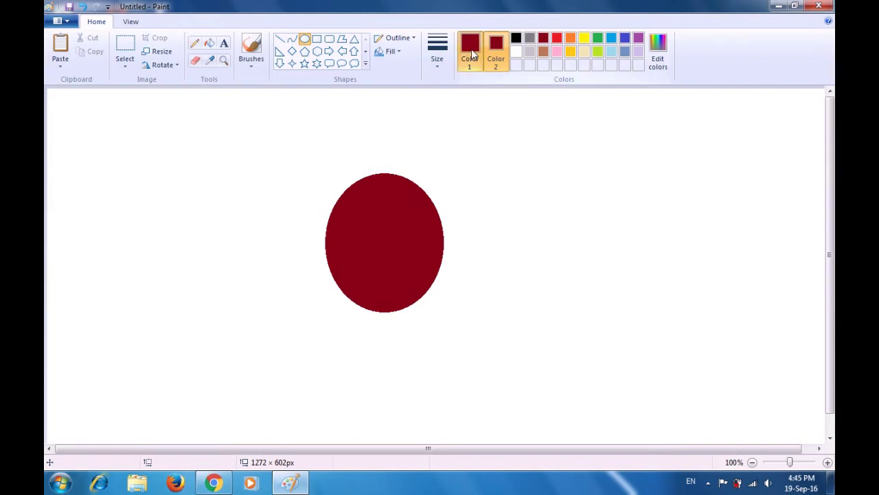
{"action": "left_click", "coordinate": [517, 54]}
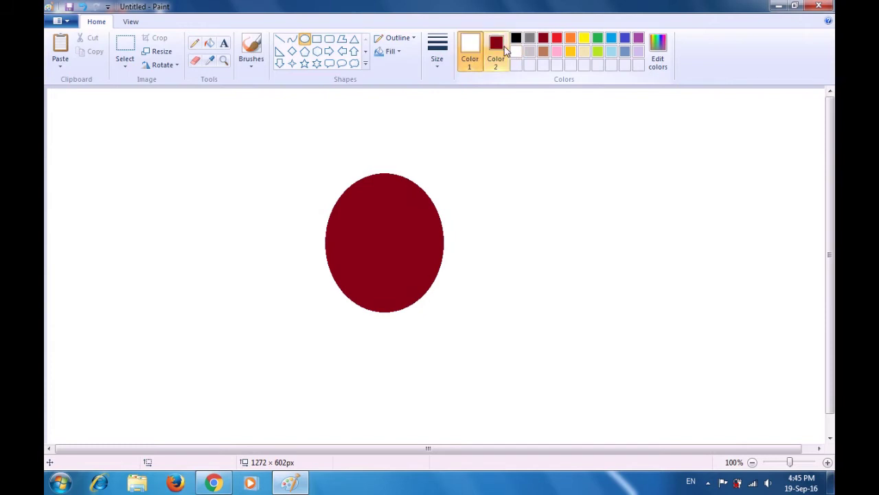
{"action": "left_click", "coordinate": [503, 46]}
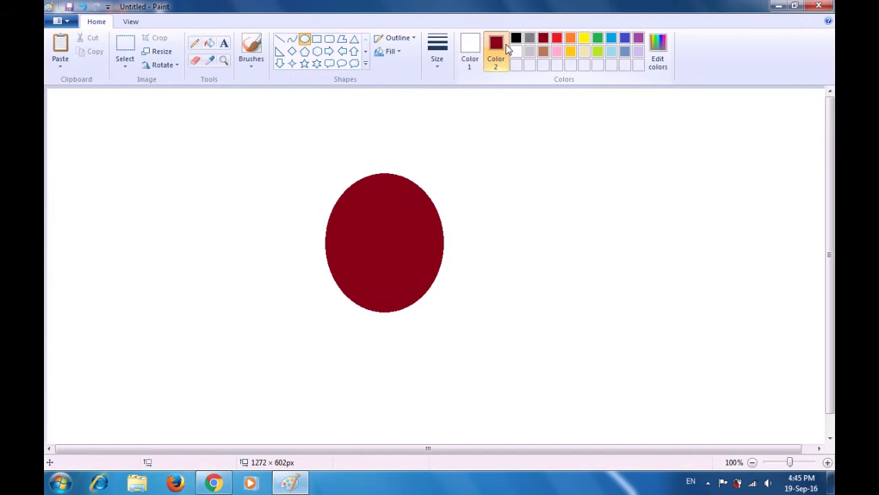
{"action": "left_click", "coordinate": [516, 52]}
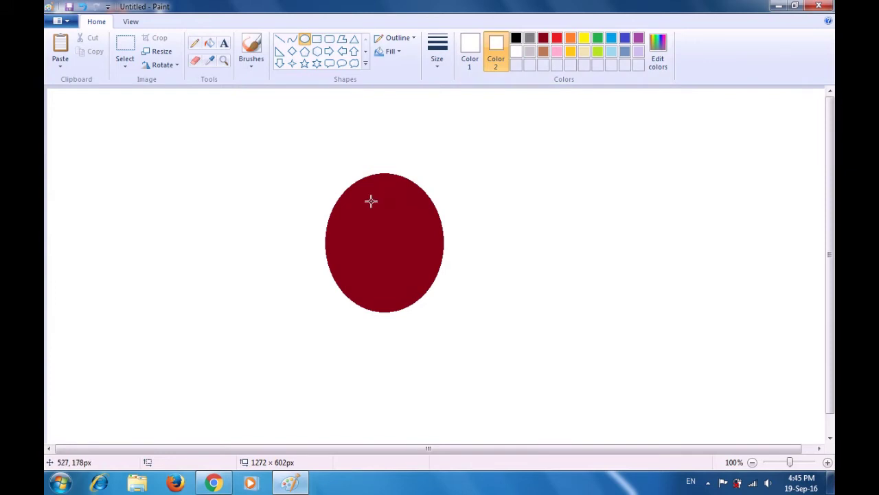
{"action": "left_click_drag", "start_coordinate": [357, 211], "coordinate": [374, 229]}
{"action": "key", "text": "Escape"}
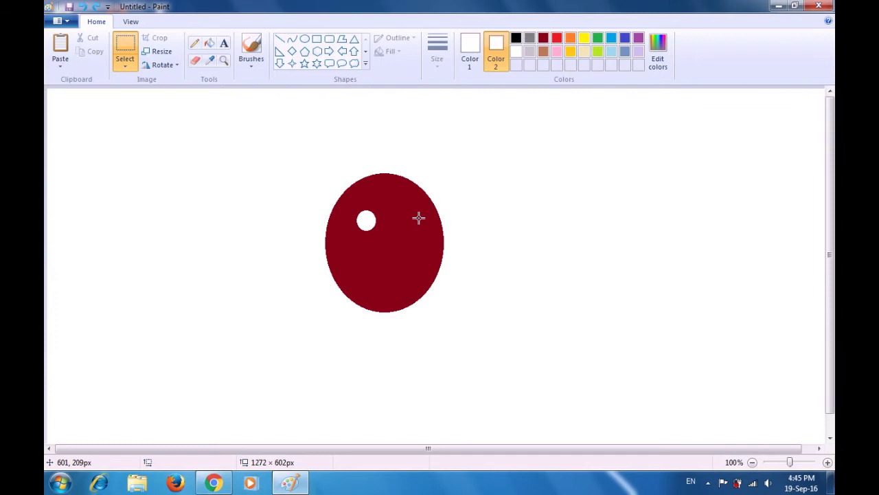
Draw a tiny solid black ellipse as a pupil in the center of the white circle, with Color 1 and Color 2 black
{"action": "left_click", "coordinate": [474, 57]}
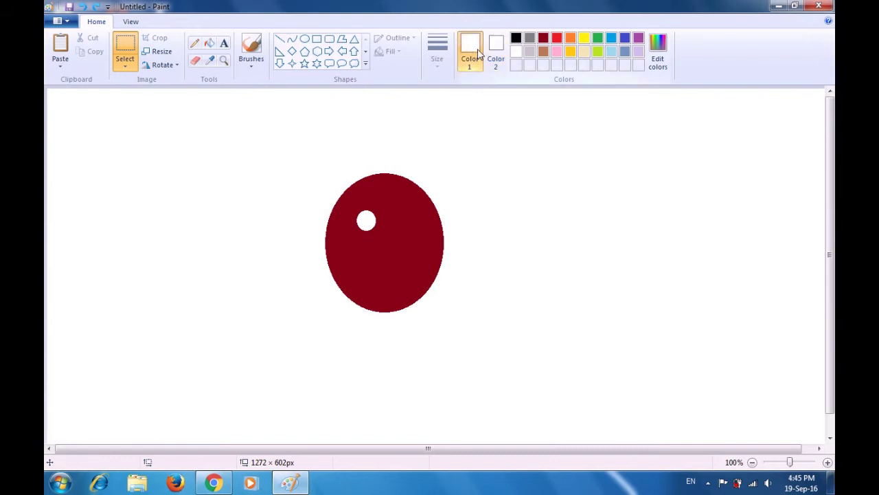
{"action": "left_click", "coordinate": [516, 39]}
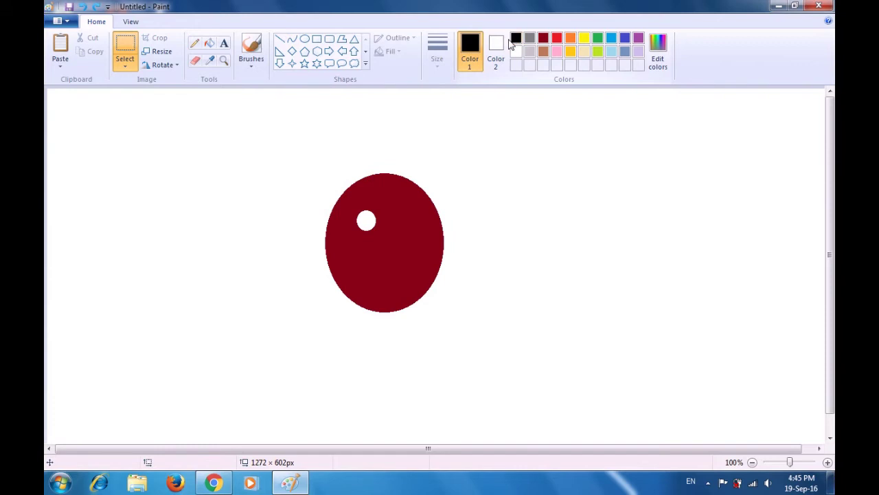
{"action": "left_click", "coordinate": [496, 51]}
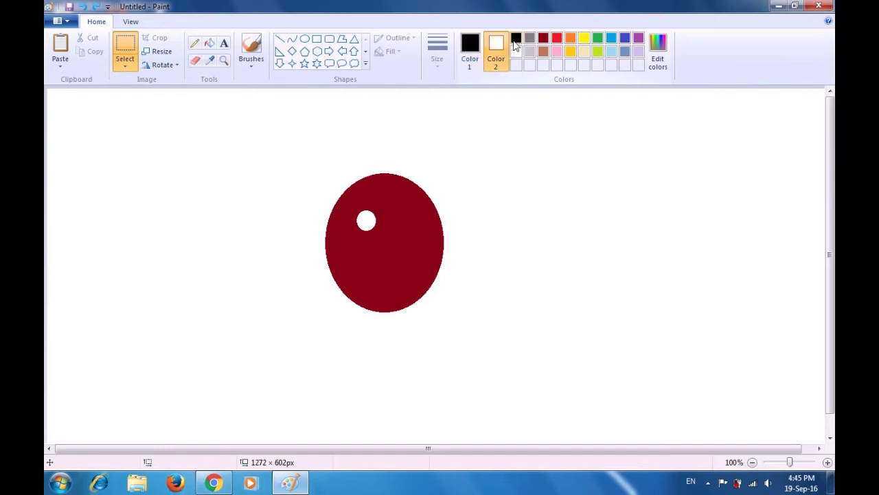
{"action": "left_click", "coordinate": [516, 40]}
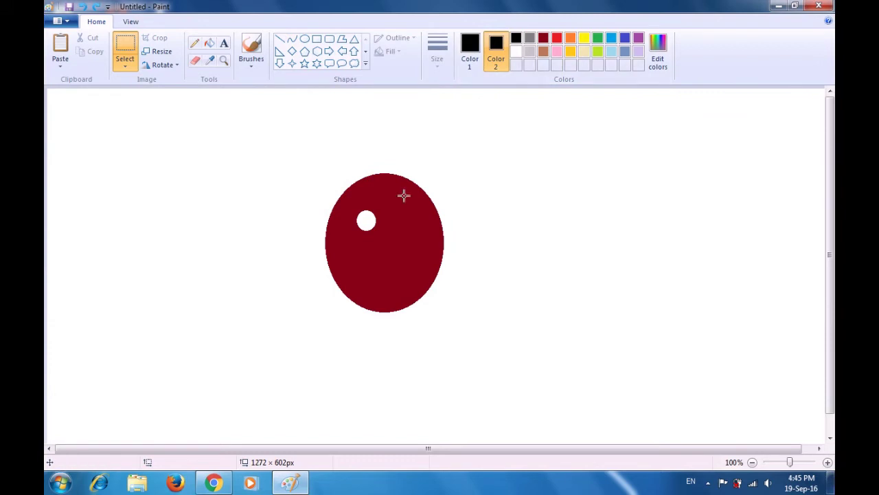
{"action": "left_click_drag", "start_coordinate": [362, 219], "coordinate": [369, 228]}
{"action": "left_click", "coordinate": [397, 198]}
{"action": "left_click", "coordinate": [306, 41]}
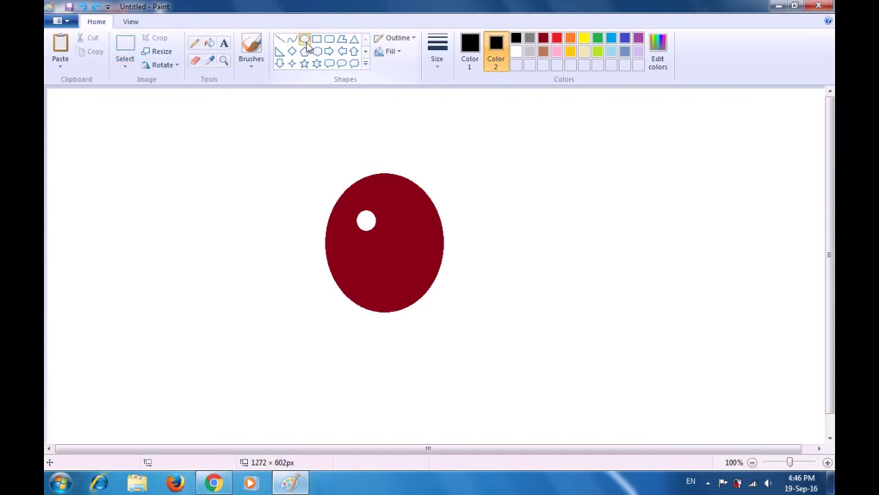
{"action": "left_click", "coordinate": [389, 52]}
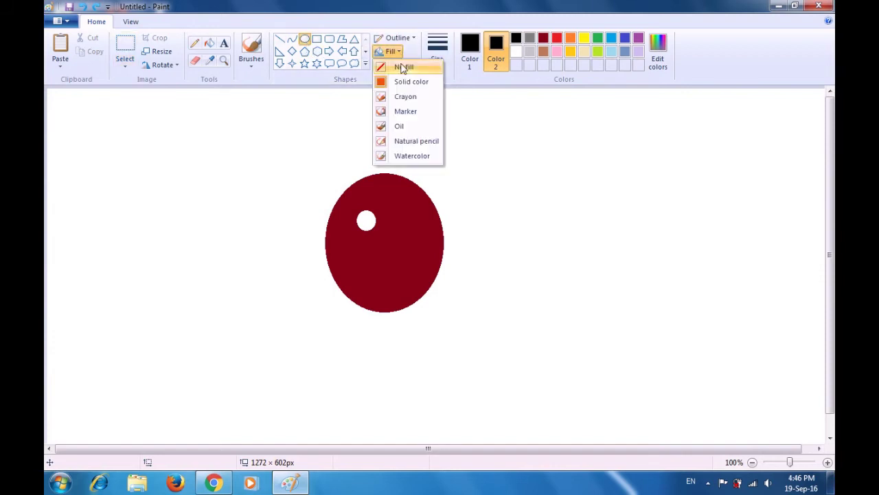
{"action": "left_click", "coordinate": [401, 85]}
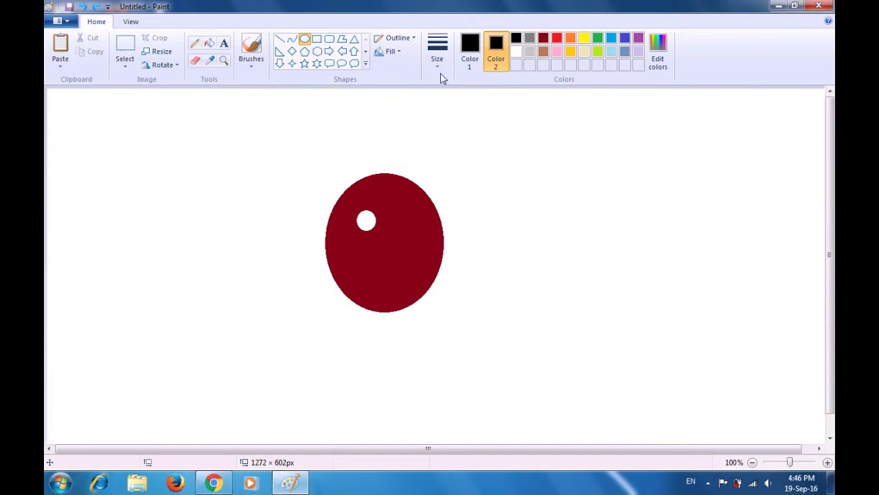
{"action": "left_click", "coordinate": [473, 59]}
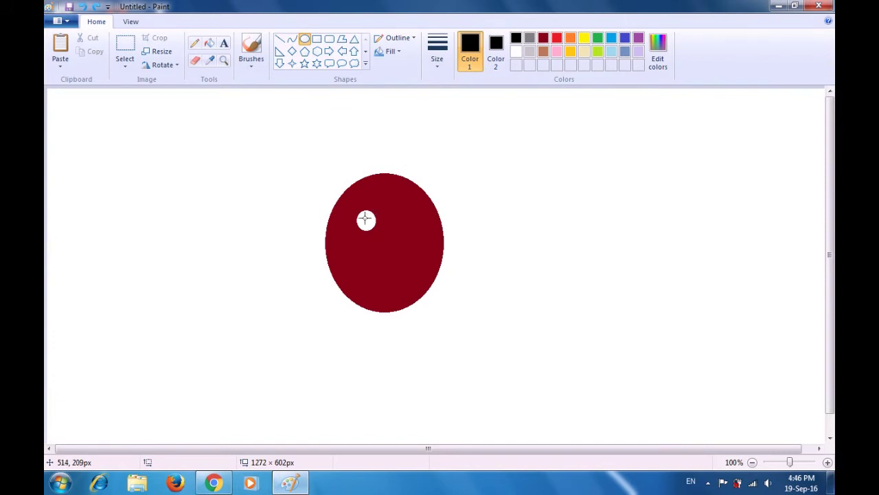
{"action": "left_click_drag", "start_coordinate": [362, 217], "coordinate": [368, 224]}
{"action": "left_click", "coordinate": [393, 202]}
Set Color 2 to dark red, copy the eye, and place the duplicate level with it on the right half of the face
{"action": "left_click", "coordinate": [496, 54]}
{"action": "left_click", "coordinate": [543, 39]}
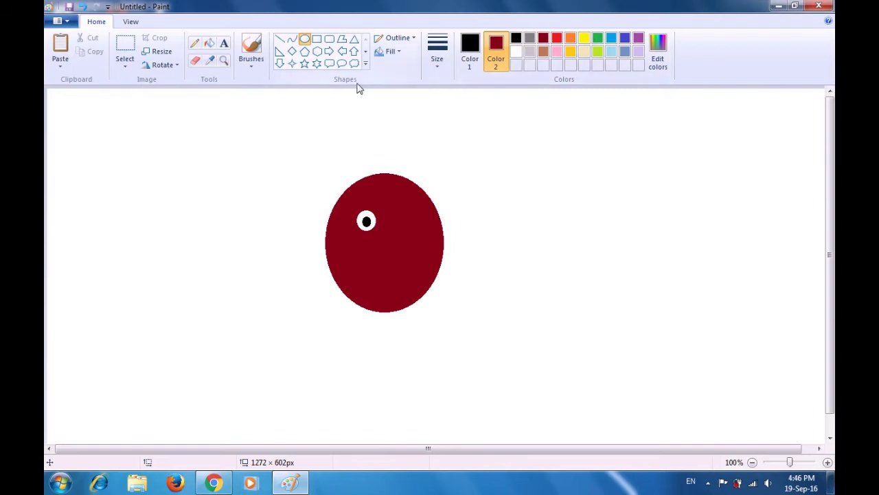
{"action": "left_click", "coordinate": [130, 48]}
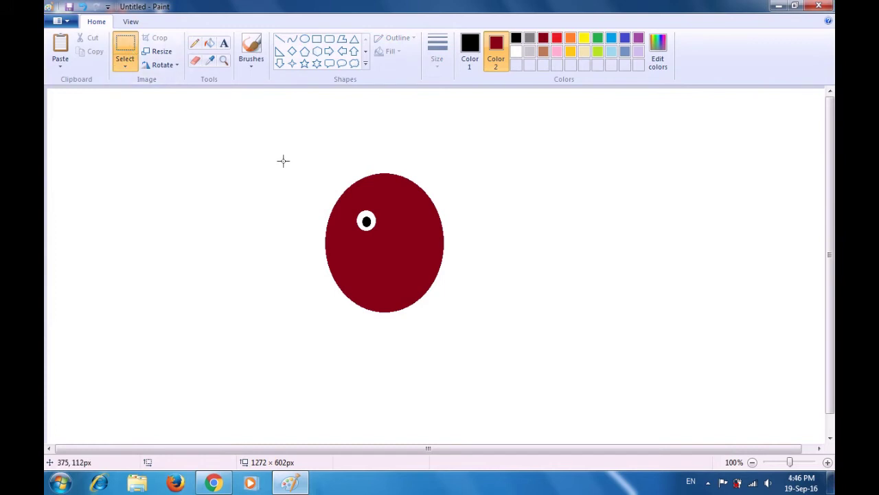
{"action": "left_click_drag", "start_coordinate": [349, 204], "coordinate": [384, 236]}
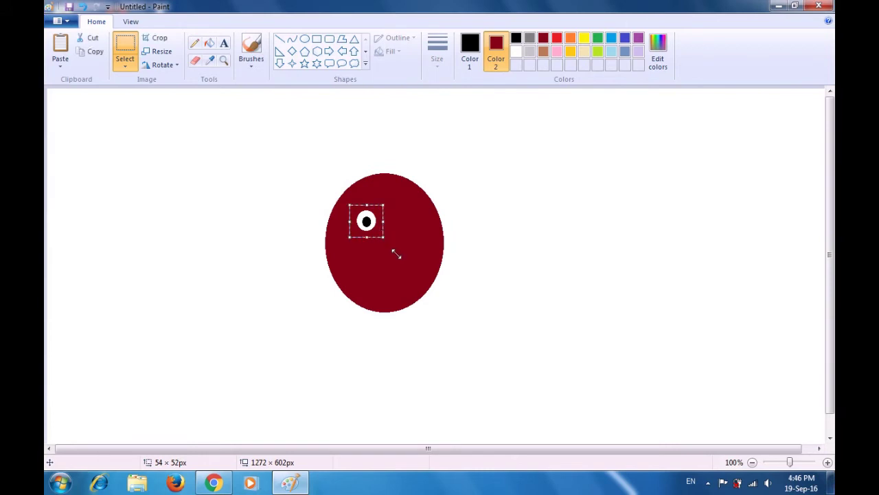
{"action": "key", "text": "ctrl+v"}
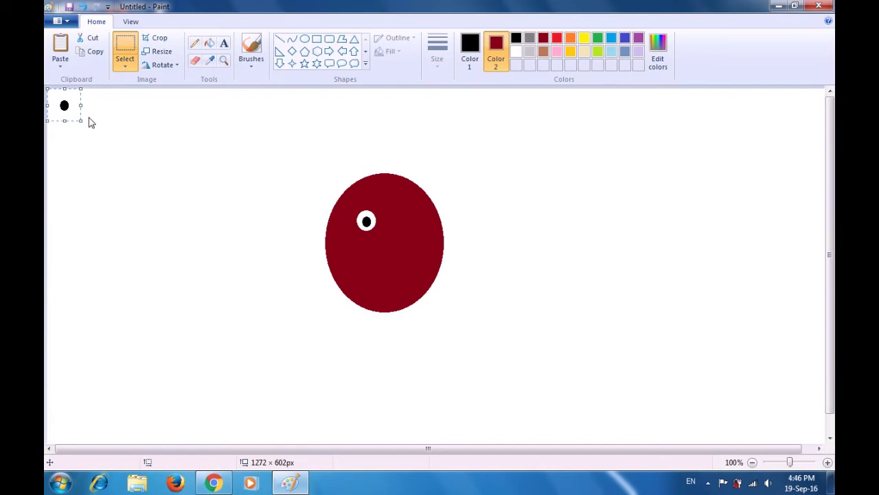
{"action": "left_click_drag", "start_coordinate": [65, 106], "coordinate": [405, 222]}
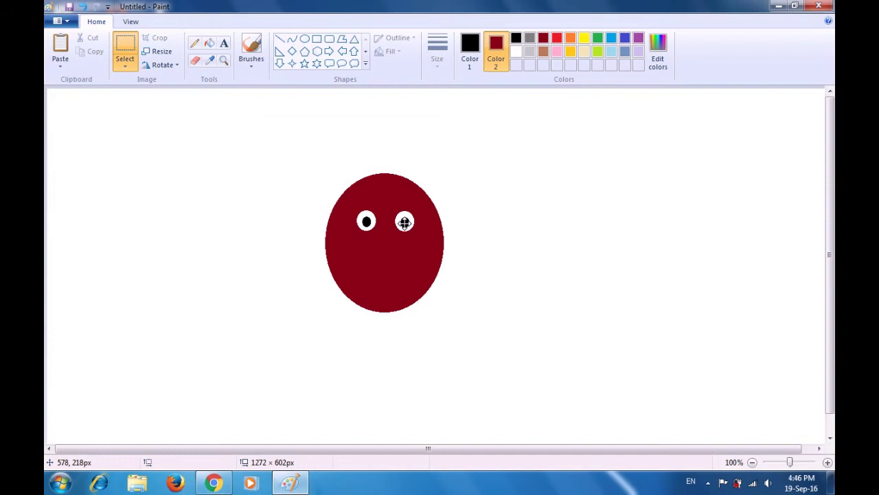
{"action": "left_click", "coordinate": [544, 207]}
Draw a hooked nose with a black curve starting between the eyes and bulging to the right
{"action": "left_click", "coordinate": [295, 41]}
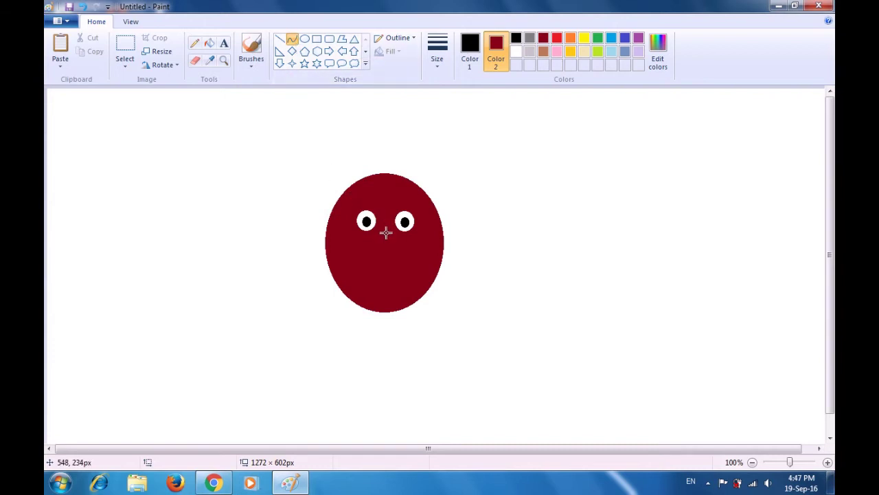
{"action": "left_click_drag", "start_coordinate": [386, 229], "coordinate": [385, 259]}
{"action": "mouse_move", "coordinate": [385, 249]}
{"action": "left_mouse_down"}
{"action": "mouse_move", "coordinate": [398, 256]}
{"action": "mouse_move", "coordinate": [393, 247]}
{"action": "left_mouse_up"}
{"action": "left_click", "coordinate": [412, 249]}
Draw a narrow solid dark red ellipse as an ear on each side of the face, with Color 1 dark red
{"action": "left_click", "coordinate": [305, 40]}
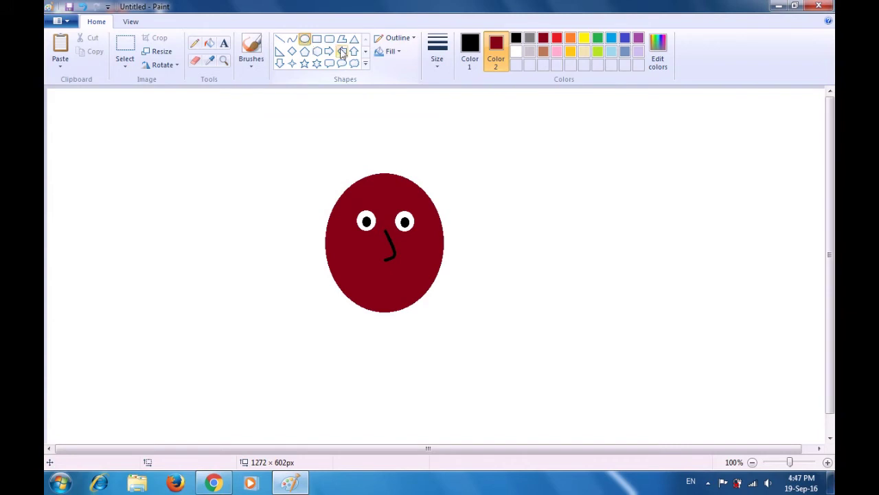
{"action": "left_click", "coordinate": [470, 53]}
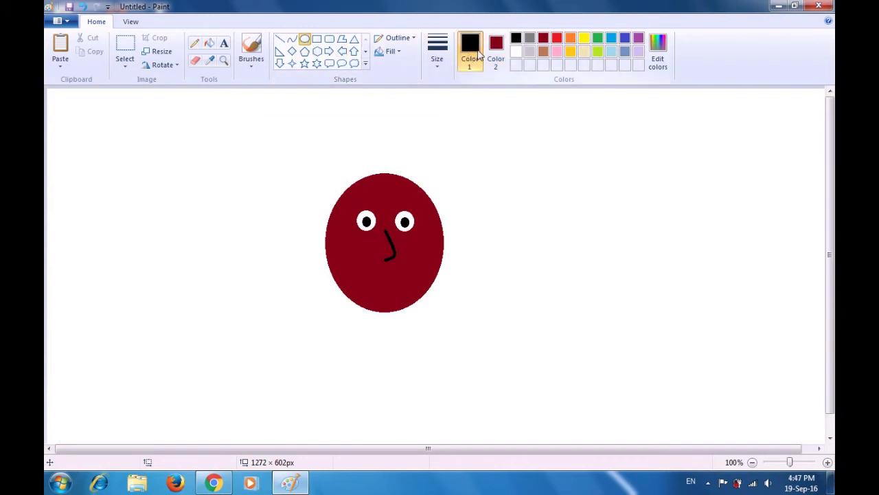
{"action": "left_click", "coordinate": [543, 38]}
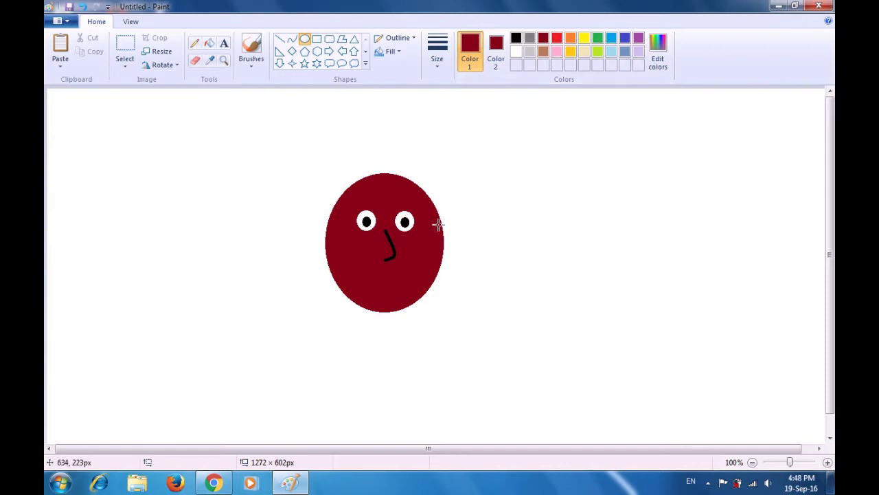
{"action": "left_click_drag", "start_coordinate": [440, 216], "coordinate": [451, 258]}
{"action": "left_click", "coordinate": [507, 234]}
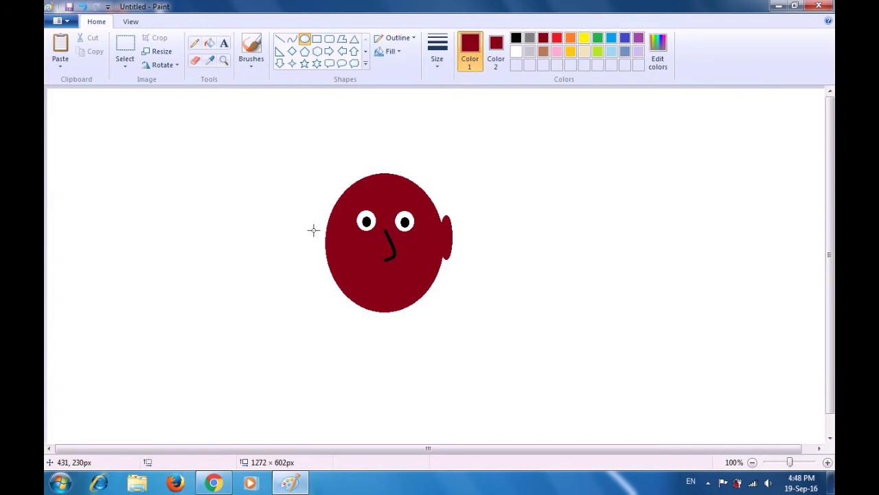
{"action": "left_click_drag", "start_coordinate": [313, 218], "coordinate": [329, 259]}
{"action": "left_click", "coordinate": [318, 296]}
Draw a short vertical black line inside each ear
{"action": "left_click", "coordinate": [281, 40]}
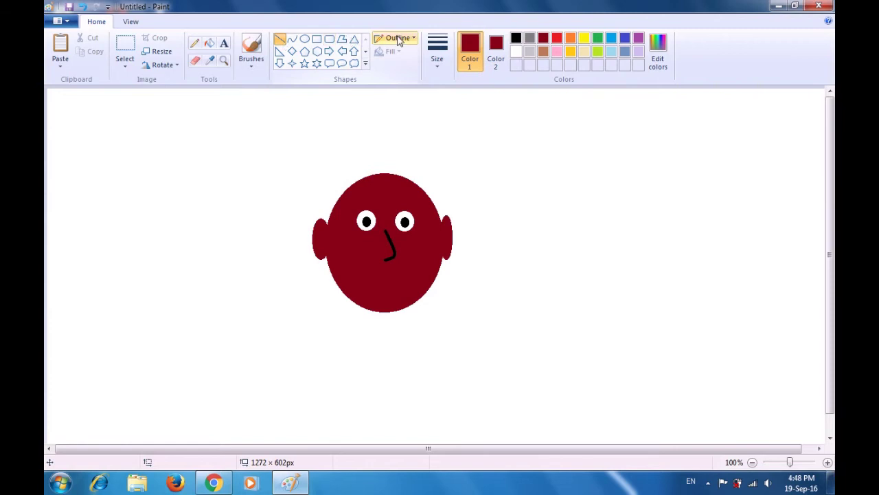
{"action": "left_click", "coordinate": [516, 38]}
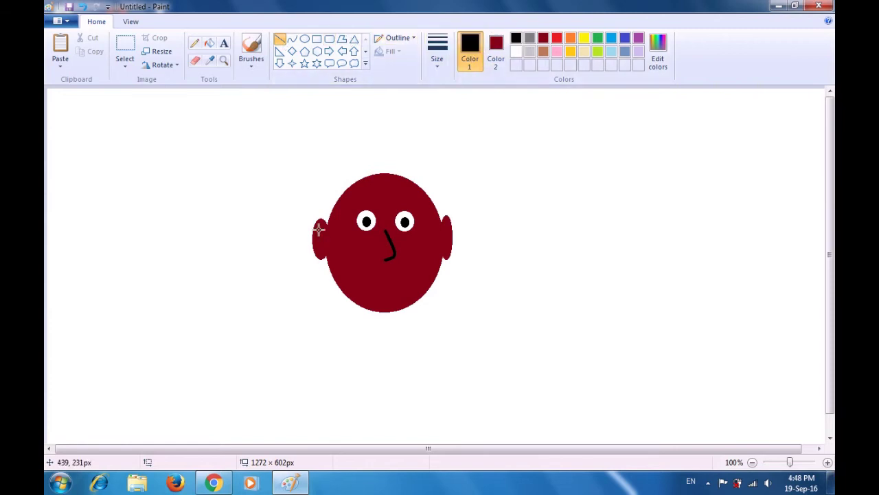
{"action": "left_click_drag", "start_coordinate": [321, 227], "coordinate": [320, 246]}
{"action": "left_click", "coordinate": [501, 194]}
{"action": "left_click_drag", "start_coordinate": [446, 221], "coordinate": [447, 248]}
{"action": "left_click", "coordinate": [509, 229]}
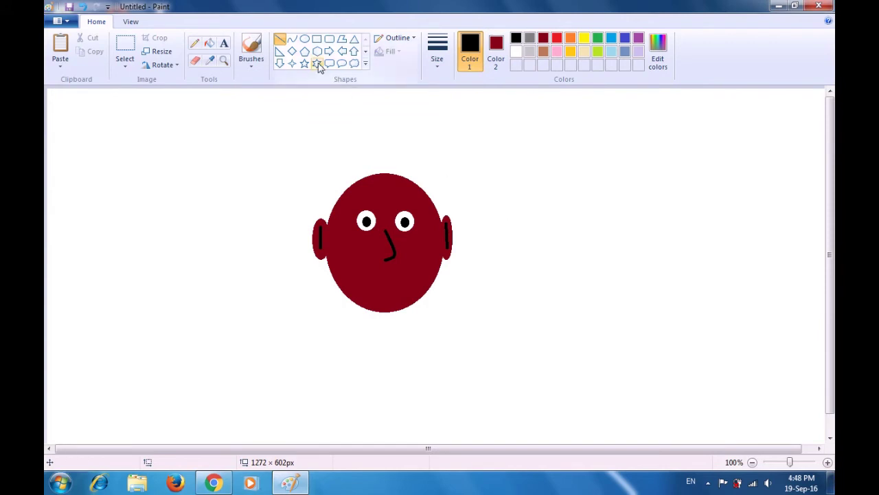
Draw a black mouth below the nose from a smiling curve about 68 × 32 px and a nearly flat upper line about 57 × 4 px
{"action": "left_click", "coordinate": [293, 40]}
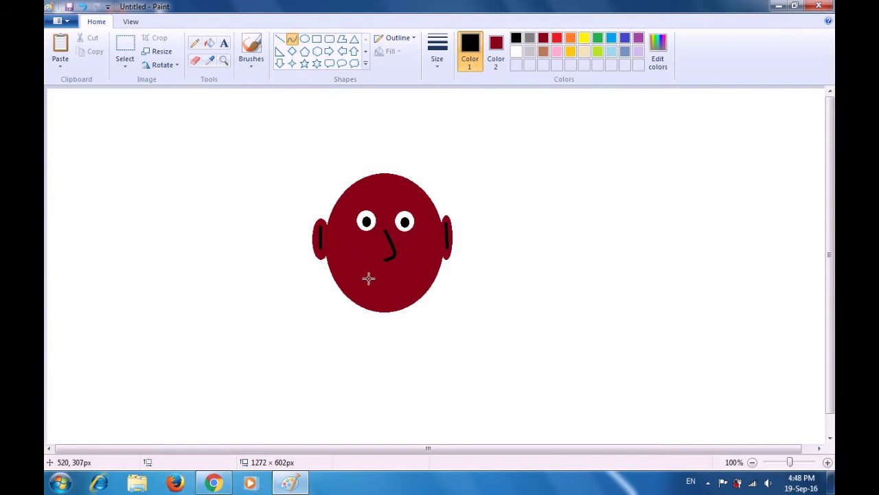
{"action": "left_click_drag", "start_coordinate": [369, 279], "coordinate": [411, 279]}
{"action": "left_click_drag", "start_coordinate": [390, 277], "coordinate": [389, 294]}
{"action": "left_click_drag", "start_coordinate": [388, 294], "coordinate": [389, 297]}
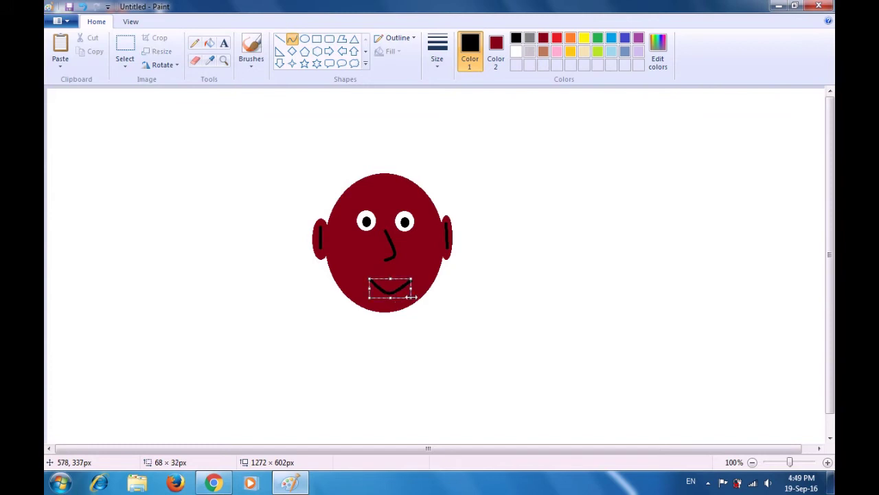
{"action": "left_click", "coordinate": [553, 303]}
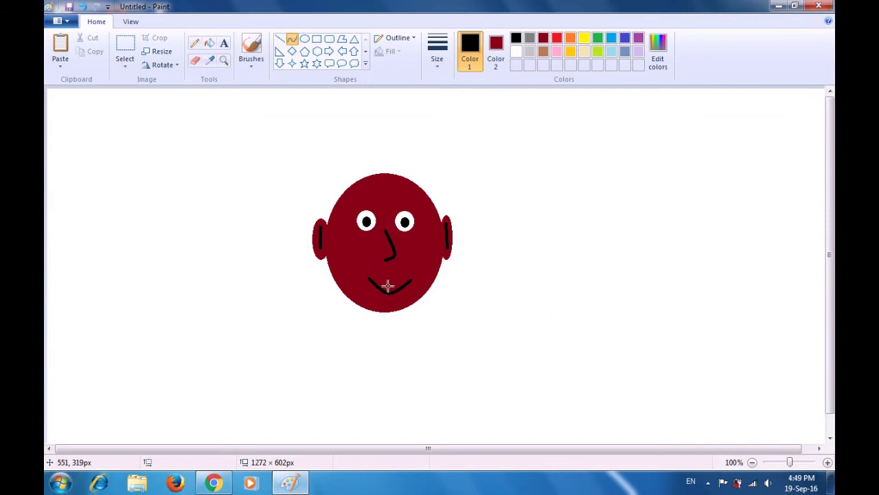
{"action": "left_click_drag", "start_coordinate": [371, 280], "coordinate": [408, 283]}
{"action": "left_click_drag", "start_coordinate": [407, 283], "coordinate": [408, 282]}
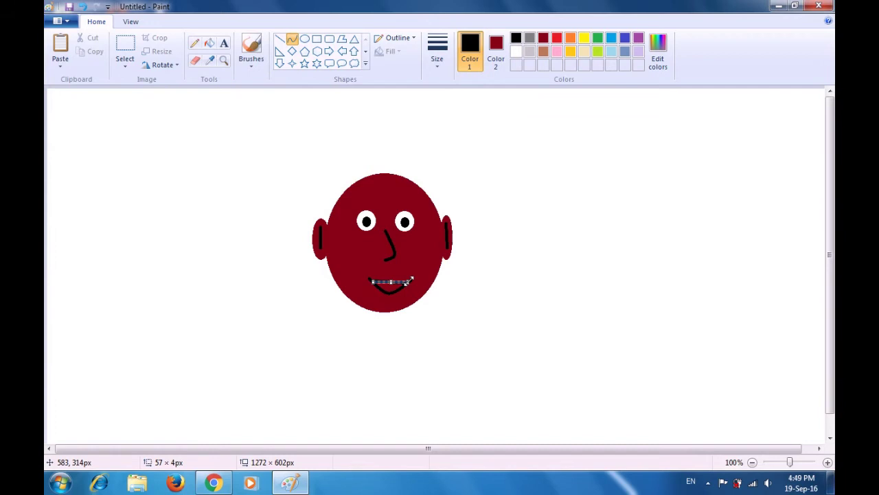
{"action": "key", "text": "Return"}
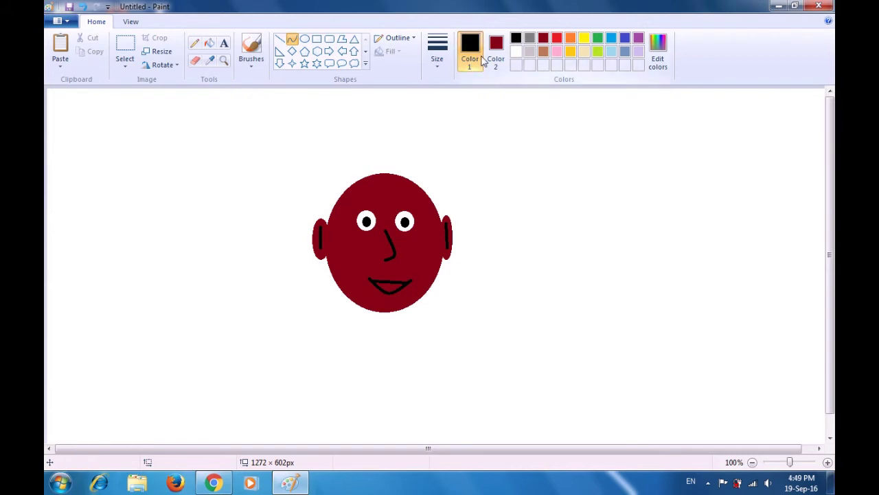
Fill the inside of the mouth with red
{"action": "left_click", "coordinate": [557, 39]}
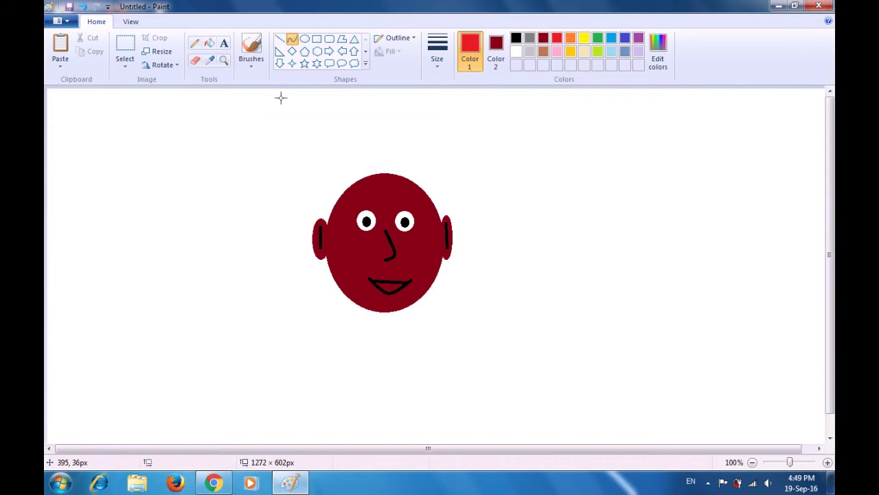
{"action": "left_click", "coordinate": [211, 43]}
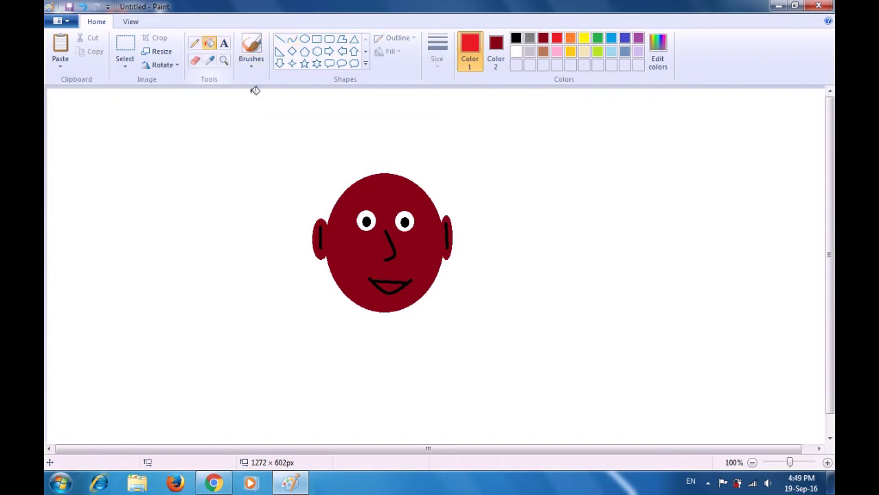
{"action": "left_click", "coordinate": [393, 287]}
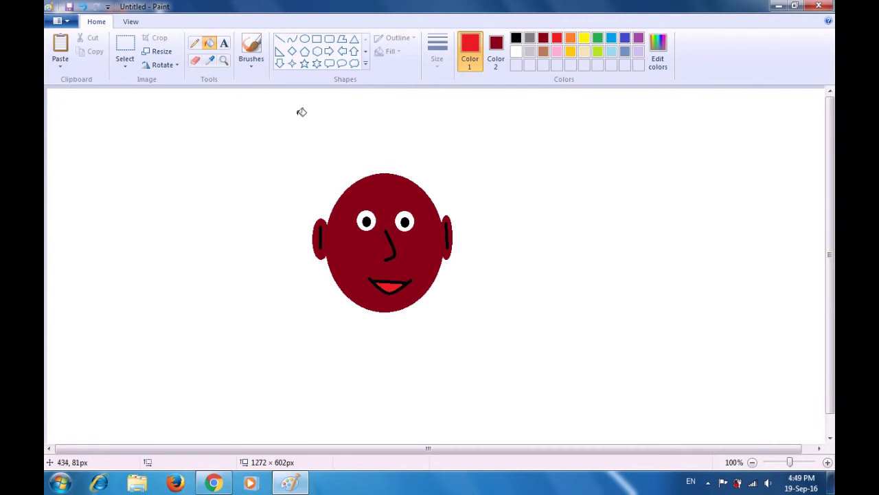
Spray black hair around the top of the head with the Airbrush
{"action": "left_click", "coordinate": [257, 65]}
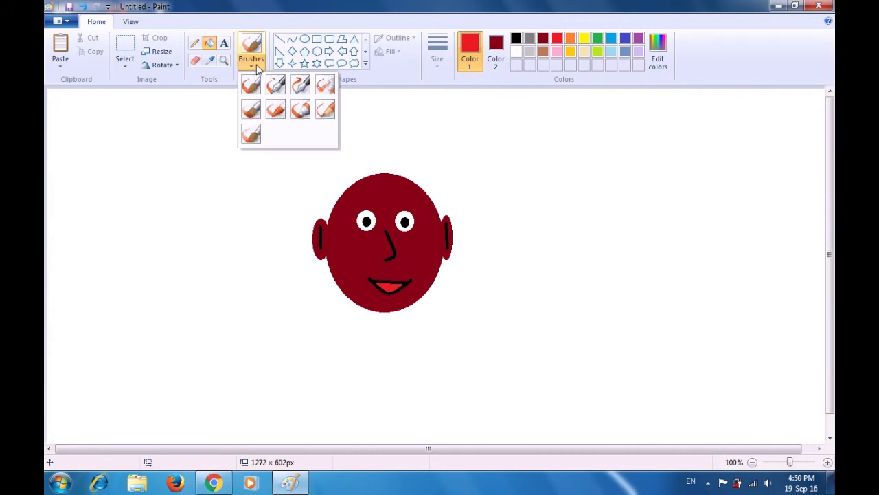
{"action": "left_click", "coordinate": [328, 88]}
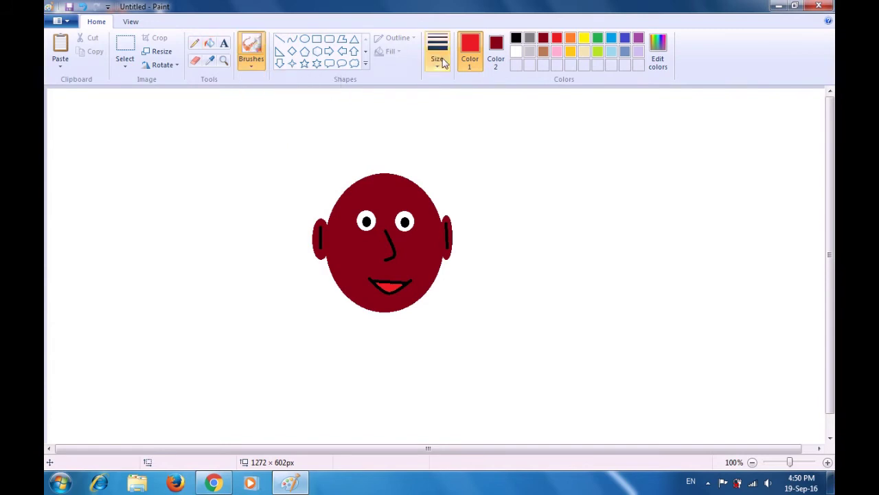
{"action": "left_click", "coordinate": [515, 38]}
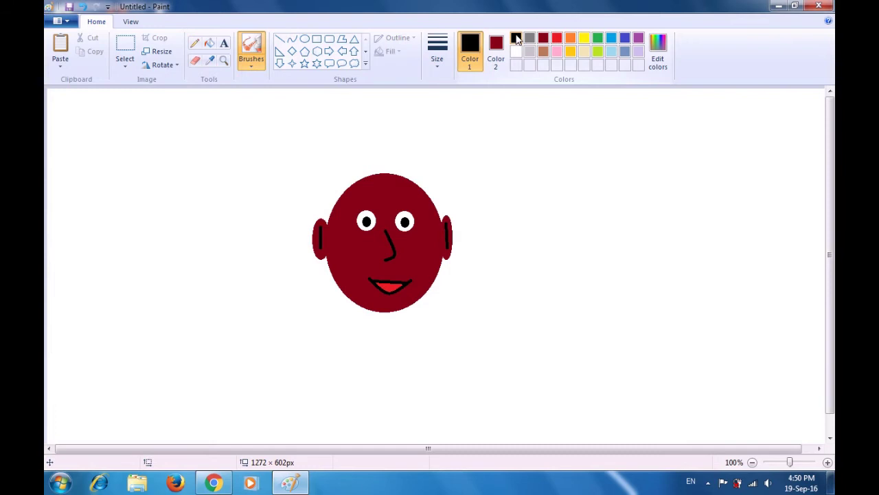
{"action": "left_click", "coordinate": [385, 151]}
{"action": "mouse_move", "coordinate": [406, 148]}
{"action": "left_mouse_down"}
{"action": "mouse_move", "coordinate": [448, 186]}
{"action": "mouse_move", "coordinate": [452, 212]}
{"action": "mouse_move", "coordinate": [426, 155]}
{"action": "mouse_move", "coordinate": [396, 149]}
{"action": "mouse_move", "coordinate": [334, 175]}
{"action": "mouse_move", "coordinate": [328, 215]}
{"action": "mouse_move", "coordinate": [340, 171]}
{"action": "mouse_move", "coordinate": [359, 160]}
{"action": "mouse_move", "coordinate": [337, 206]}
{"action": "mouse_move", "coordinate": [372, 167]}
{"action": "mouse_move", "coordinate": [394, 167]}
{"action": "mouse_move", "coordinate": [403, 186]}
{"action": "mouse_move", "coordinate": [437, 191]}
{"action": "mouse_move", "coordinate": [415, 165]}
{"action": "mouse_move", "coordinate": [415, 184]}
{"action": "mouse_move", "coordinate": [409, 161]}
{"action": "mouse_move", "coordinate": [382, 159]}
{"action": "mouse_move", "coordinate": [352, 173]}
{"action": "mouse_move", "coordinate": [327, 223]}
{"action": "mouse_move", "coordinate": [350, 165]}
{"action": "mouse_move", "coordinate": [402, 151]}
{"action": "mouse_move", "coordinate": [387, 152]}
{"action": "mouse_move", "coordinate": [410, 184]}
{"action": "mouse_move", "coordinate": [412, 169]}
{"action": "mouse_move", "coordinate": [445, 195]}
{"action": "mouse_move", "coordinate": [444, 217]}
{"action": "mouse_move", "coordinate": [409, 153]}
{"action": "mouse_move", "coordinate": [392, 169]}
{"action": "mouse_move", "coordinate": [389, 156]}
{"action": "mouse_move", "coordinate": [353, 175]}
{"action": "mouse_move", "coordinate": [333, 215]}
{"action": "mouse_move", "coordinate": [347, 177]}
{"action": "mouse_move", "coordinate": [362, 169]}
{"action": "mouse_move", "coordinate": [399, 159]}
{"action": "mouse_move", "coordinate": [371, 168]}
{"action": "mouse_move", "coordinate": [354, 187]}
{"action": "mouse_move", "coordinate": [382, 166]}
{"action": "mouse_move", "coordinate": [411, 164]}
{"action": "mouse_move", "coordinate": [439, 180]}
{"action": "mouse_move", "coordinate": [389, 154]}
{"action": "mouse_move", "coordinate": [331, 191]}
{"action": "mouse_move", "coordinate": [342, 197]}
{"action": "mouse_move", "coordinate": [377, 174]}
{"action": "mouse_move", "coordinate": [411, 176]}
{"action": "mouse_move", "coordinate": [457, 203]}
{"action": "mouse_move", "coordinate": [456, 212]}
{"action": "mouse_move", "coordinate": [437, 172]}
{"action": "mouse_move", "coordinate": [420, 163]}
{"action": "mouse_move", "coordinate": [412, 174]}
{"action": "mouse_move", "coordinate": [396, 160]}
{"action": "mouse_move", "coordinate": [340, 180]}
{"action": "mouse_move", "coordinate": [334, 201]}
{"action": "mouse_move", "coordinate": [371, 168]}
{"action": "mouse_move", "coordinate": [335, 174]}
{"action": "mouse_move", "coordinate": [375, 165]}
{"action": "mouse_move", "coordinate": [415, 161]}
{"action": "mouse_move", "coordinate": [434, 190]}
{"action": "mouse_move", "coordinate": [426, 170]}
{"action": "mouse_move", "coordinate": [430, 187]}
{"action": "mouse_move", "coordinate": [409, 163]}
{"action": "mouse_move", "coordinate": [342, 176]}
{"action": "left_mouse_up"}
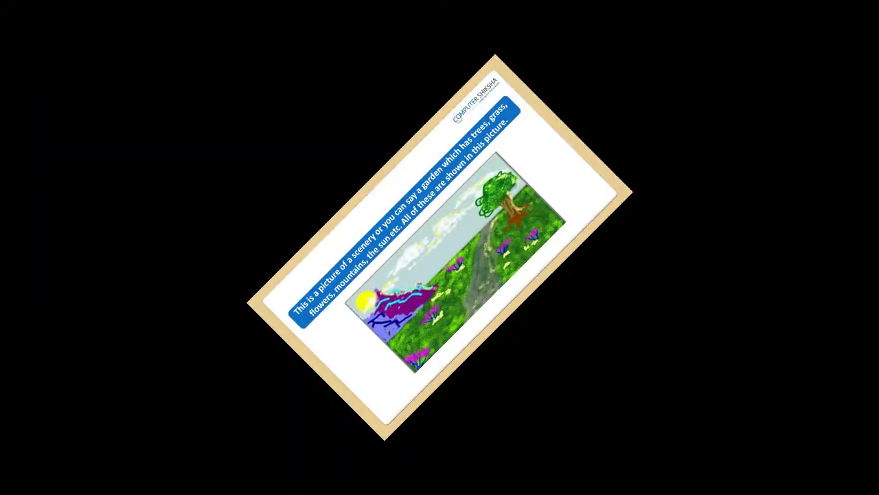
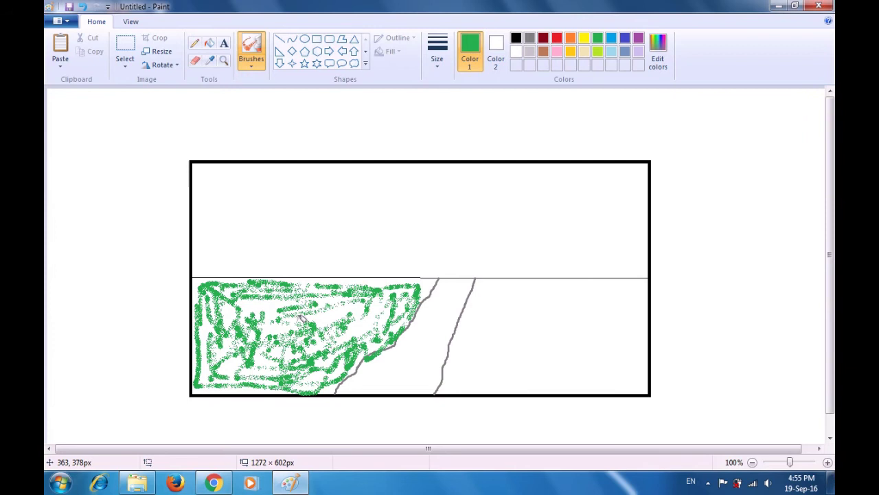
Finish shading the grass left of the path and cover the area right of it with green brush strokes
{"action": "mouse_move", "coordinate": [339, 314]}
{"action": "left_mouse_down"}
{"action": "mouse_move", "coordinate": [360, 335]}
{"action": "mouse_move", "coordinate": [379, 318]}
{"action": "mouse_move", "coordinate": [374, 311]}
{"action": "mouse_move", "coordinate": [350, 333]}
{"action": "mouse_move", "coordinate": [308, 339]}
{"action": "mouse_move", "coordinate": [333, 318]}
{"action": "mouse_move", "coordinate": [301, 321]}
{"action": "mouse_move", "coordinate": [356, 300]}
{"action": "mouse_move", "coordinate": [320, 307]}
{"action": "mouse_move", "coordinate": [345, 364]}
{"action": "mouse_move", "coordinate": [329, 388]}
{"action": "mouse_move", "coordinate": [235, 375]}
{"action": "mouse_move", "coordinate": [207, 334]}
{"action": "mouse_move", "coordinate": [198, 386]}
{"action": "mouse_move", "coordinate": [314, 386]}
{"action": "mouse_move", "coordinate": [273, 369]}
{"action": "mouse_move", "coordinate": [219, 366]}
{"action": "mouse_move", "coordinate": [290, 348]}
{"action": "mouse_move", "coordinate": [318, 349]}
{"action": "mouse_move", "coordinate": [314, 367]}
{"action": "mouse_move", "coordinate": [341, 349]}
{"action": "mouse_move", "coordinate": [319, 366]}
{"action": "mouse_move", "coordinate": [330, 377]}
{"action": "mouse_move", "coordinate": [355, 331]}
{"action": "mouse_move", "coordinate": [276, 337]}
{"action": "mouse_move", "coordinate": [275, 319]}
{"action": "mouse_move", "coordinate": [273, 338]}
{"action": "mouse_move", "coordinate": [266, 318]}
{"action": "mouse_move", "coordinate": [235, 375]}
{"action": "mouse_move", "coordinate": [236, 320]}
{"action": "mouse_move", "coordinate": [287, 320]}
{"action": "mouse_move", "coordinate": [320, 308]}
{"action": "mouse_move", "coordinate": [322, 285]}
{"action": "mouse_move", "coordinate": [428, 283]}
{"action": "mouse_move", "coordinate": [426, 299]}
{"action": "mouse_move", "coordinate": [408, 280]}
{"action": "mouse_move", "coordinate": [356, 320]}
{"action": "mouse_move", "coordinate": [288, 285]}
{"action": "mouse_move", "coordinate": [216, 283]}
{"action": "left_mouse_up"}
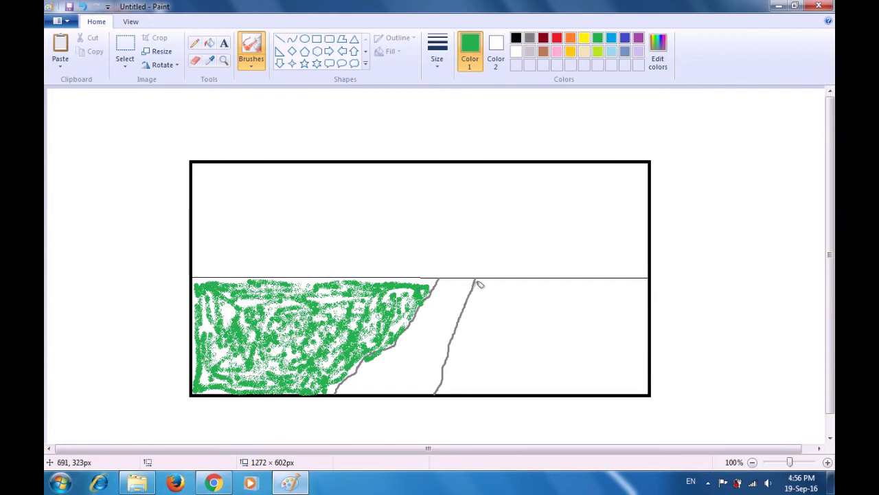
{"action": "mouse_move", "coordinate": [478, 288]}
{"action": "left_mouse_down"}
{"action": "mouse_move", "coordinate": [446, 391]}
{"action": "mouse_move", "coordinate": [482, 282]}
{"action": "mouse_move", "coordinate": [450, 387]}
{"action": "mouse_move", "coordinate": [644, 382]}
{"action": "left_mouse_up"}
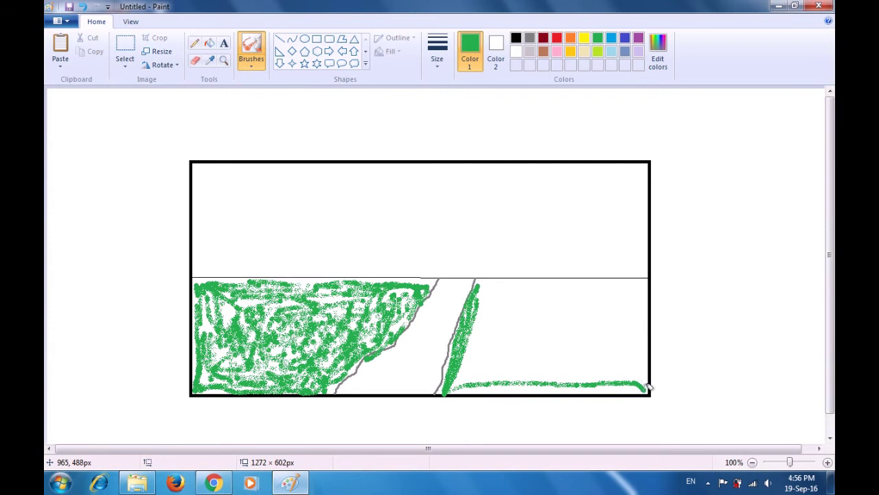
{"action": "mouse_move", "coordinate": [641, 388]}
{"action": "left_mouse_down"}
{"action": "mouse_move", "coordinate": [449, 382]}
{"action": "mouse_move", "coordinate": [568, 377]}
{"action": "mouse_move", "coordinate": [514, 389]}
{"action": "mouse_move", "coordinate": [579, 380]}
{"action": "mouse_move", "coordinate": [560, 313]}
{"action": "mouse_move", "coordinate": [547, 366]}
{"action": "mouse_move", "coordinate": [516, 364]}
{"action": "mouse_move", "coordinate": [494, 327]}
{"action": "mouse_move", "coordinate": [489, 300]}
{"action": "mouse_move", "coordinate": [520, 276]}
{"action": "mouse_move", "coordinate": [486, 277]}
{"action": "mouse_move", "coordinate": [635, 280]}
{"action": "mouse_move", "coordinate": [610, 364]}
{"action": "mouse_move", "coordinate": [621, 295]}
{"action": "mouse_move", "coordinate": [619, 367]}
{"action": "mouse_move", "coordinate": [609, 304]}
{"action": "mouse_move", "coordinate": [594, 379]}
{"action": "mouse_move", "coordinate": [587, 308]}
{"action": "mouse_move", "coordinate": [573, 377]}
{"action": "mouse_move", "coordinate": [562, 316]}
{"action": "mouse_move", "coordinate": [557, 356]}
{"action": "mouse_move", "coordinate": [558, 335]}
{"action": "mouse_move", "coordinate": [535, 315]}
{"action": "mouse_move", "coordinate": [501, 366]}
{"action": "mouse_move", "coordinate": [483, 312]}
{"action": "mouse_move", "coordinate": [481, 365]}
{"action": "mouse_move", "coordinate": [468, 377]}
{"action": "mouse_move", "coordinate": [505, 370]}
{"action": "mouse_move", "coordinate": [514, 386]}
{"action": "mouse_move", "coordinate": [549, 384]}
{"action": "mouse_move", "coordinate": [588, 326]}
{"action": "mouse_move", "coordinate": [557, 324]}
{"action": "mouse_move", "coordinate": [577, 311]}
{"action": "mouse_move", "coordinate": [522, 302]}
{"action": "mouse_move", "coordinate": [591, 295]}
{"action": "mouse_move", "coordinate": [622, 319]}
{"action": "mouse_move", "coordinate": [640, 289]}
{"action": "mouse_move", "coordinate": [640, 337]}
{"action": "mouse_move", "coordinate": [642, 286]}
{"action": "mouse_move", "coordinate": [651, 382]}
{"action": "mouse_move", "coordinate": [632, 344]}
{"action": "mouse_move", "coordinate": [617, 393]}
{"action": "mouse_move", "coordinate": [592, 312]}
{"action": "mouse_move", "coordinate": [584, 388]}
{"action": "mouse_move", "coordinate": [573, 350]}
{"action": "mouse_move", "coordinate": [571, 361]}
{"action": "mouse_move", "coordinate": [514, 380]}
{"action": "mouse_move", "coordinate": [542, 347]}
{"action": "mouse_move", "coordinate": [591, 336]}
{"action": "mouse_move", "coordinate": [522, 307]}
{"action": "mouse_move", "coordinate": [584, 297]}
{"action": "mouse_move", "coordinate": [594, 283]}
{"action": "mouse_move", "coordinate": [565, 279]}
{"action": "mouse_move", "coordinate": [618, 273]}
{"action": "mouse_move", "coordinate": [540, 308]}
{"action": "mouse_move", "coordinate": [522, 340]}
{"action": "mouse_move", "coordinate": [534, 347]}
{"action": "mouse_move", "coordinate": [513, 332]}
{"action": "mouse_move", "coordinate": [516, 342]}
{"action": "mouse_move", "coordinate": [477, 333]}
{"action": "mouse_move", "coordinate": [498, 303]}
{"action": "mouse_move", "coordinate": [548, 300]}
{"action": "mouse_move", "coordinate": [529, 285]}
{"action": "mouse_move", "coordinate": [505, 287]}
{"action": "mouse_move", "coordinate": [573, 312]}
{"action": "mouse_move", "coordinate": [570, 366]}
{"action": "mouse_move", "coordinate": [562, 330]}
{"action": "mouse_move", "coordinate": [608, 342]}
{"action": "mouse_move", "coordinate": [619, 371]}
{"action": "mouse_move", "coordinate": [648, 385]}
{"action": "mouse_move", "coordinate": [568, 367]}
{"action": "mouse_move", "coordinate": [515, 373]}
{"action": "mouse_move", "coordinate": [478, 273]}
{"action": "mouse_move", "coordinate": [569, 282]}
{"action": "mouse_move", "coordinate": [532, 283]}
{"action": "mouse_move", "coordinate": [604, 276]}
{"action": "mouse_move", "coordinate": [649, 286]}
{"action": "left_mouse_up"}
{"action": "mouse_move", "coordinate": [596, 357]}
{"action": "left_mouse_down"}
{"action": "mouse_move", "coordinate": [601, 297]}
{"action": "mouse_move", "coordinate": [613, 328]}
{"action": "mouse_move", "coordinate": [593, 325]}
{"action": "mouse_move", "coordinate": [641, 318]}
{"action": "mouse_move", "coordinate": [622, 345]}
{"action": "mouse_move", "coordinate": [581, 365]}
{"action": "mouse_move", "coordinate": [577, 387]}
{"action": "left_mouse_up"}
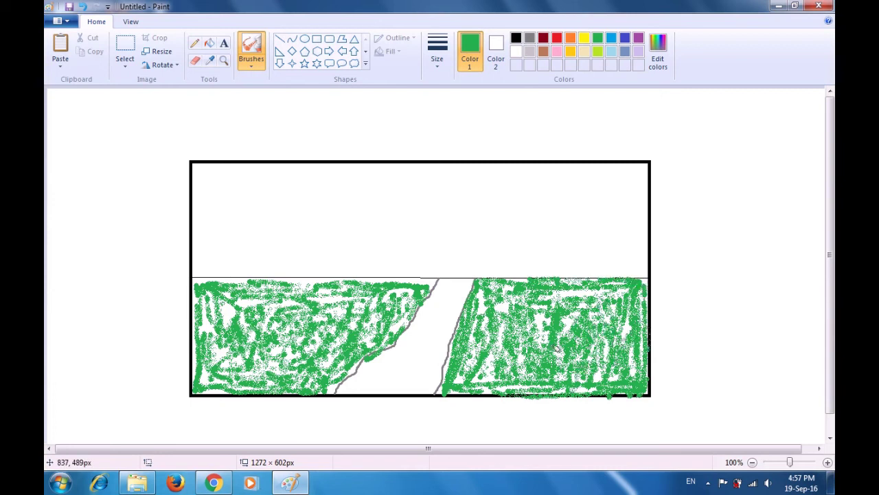
Add lime brush strokes over the green grass on both sides of the path
{"action": "left_click", "coordinate": [597, 52]}
{"action": "mouse_move", "coordinate": [560, 329]}
{"action": "left_mouse_down"}
{"action": "mouse_move", "coordinate": [582, 336]}
{"action": "mouse_move", "coordinate": [582, 354]}
{"action": "mouse_move", "coordinate": [509, 362]}
{"action": "mouse_move", "coordinate": [504, 300]}
{"action": "mouse_move", "coordinate": [500, 307]}
{"action": "mouse_move", "coordinate": [544, 298]}
{"action": "mouse_move", "coordinate": [576, 349]}
{"action": "mouse_move", "coordinate": [613, 344]}
{"action": "mouse_move", "coordinate": [635, 359]}
{"action": "mouse_move", "coordinate": [531, 375]}
{"action": "mouse_move", "coordinate": [520, 386]}
{"action": "mouse_move", "coordinate": [494, 346]}
{"action": "mouse_move", "coordinate": [476, 368]}
{"action": "mouse_move", "coordinate": [478, 323]}
{"action": "mouse_move", "coordinate": [556, 375]}
{"action": "mouse_move", "coordinate": [509, 368]}
{"action": "mouse_move", "coordinate": [595, 387]}
{"action": "mouse_move", "coordinate": [618, 327]}
{"action": "mouse_move", "coordinate": [559, 293]}
{"action": "mouse_move", "coordinate": [591, 276]}
{"action": "mouse_move", "coordinate": [652, 289]}
{"action": "mouse_move", "coordinate": [554, 308]}
{"action": "mouse_move", "coordinate": [489, 368]}
{"action": "mouse_move", "coordinate": [487, 327]}
{"action": "mouse_move", "coordinate": [463, 376]}
{"action": "mouse_move", "coordinate": [483, 308]}
{"action": "mouse_move", "coordinate": [510, 289]}
{"action": "mouse_move", "coordinate": [492, 289]}
{"action": "mouse_move", "coordinate": [549, 292]}
{"action": "mouse_move", "coordinate": [551, 337]}
{"action": "mouse_move", "coordinate": [583, 340]}
{"action": "left_mouse_up"}
{"action": "mouse_move", "coordinate": [529, 358]}
{"action": "left_mouse_down"}
{"action": "mouse_move", "coordinate": [577, 361]}
{"action": "mouse_move", "coordinate": [574, 385]}
{"action": "mouse_move", "coordinate": [610, 377]}
{"action": "left_mouse_up"}
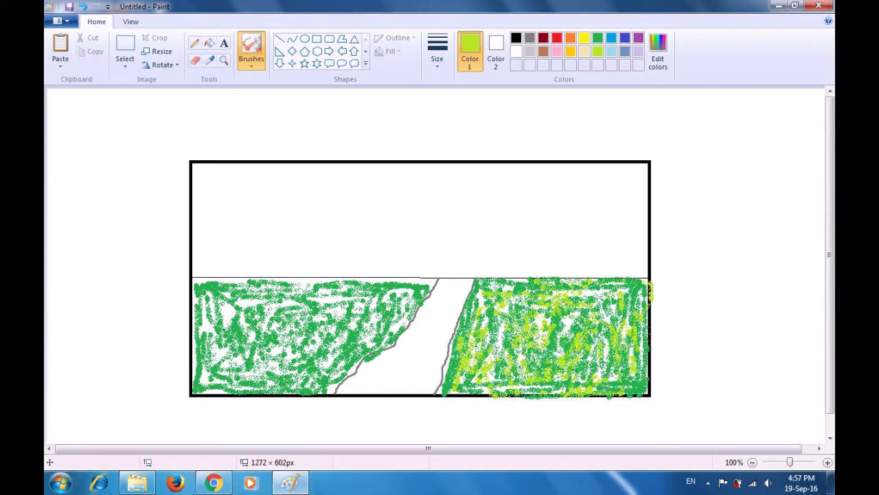
{"action": "mouse_move", "coordinate": [266, 313]}
{"action": "left_mouse_down"}
{"action": "mouse_move", "coordinate": [274, 344]}
{"action": "mouse_move", "coordinate": [267, 306]}
{"action": "mouse_move", "coordinate": [280, 288]}
{"action": "mouse_move", "coordinate": [374, 308]}
{"action": "mouse_move", "coordinate": [305, 332]}
{"action": "mouse_move", "coordinate": [363, 327]}
{"action": "mouse_move", "coordinate": [272, 348]}
{"action": "mouse_move", "coordinate": [292, 338]}
{"action": "mouse_move", "coordinate": [256, 337]}
{"action": "mouse_move", "coordinate": [307, 321]}
{"action": "mouse_move", "coordinate": [276, 375]}
{"action": "mouse_move", "coordinate": [292, 388]}
{"action": "mouse_move", "coordinate": [342, 353]}
{"action": "mouse_move", "coordinate": [367, 357]}
{"action": "mouse_move", "coordinate": [409, 303]}
{"action": "mouse_move", "coordinate": [330, 305]}
{"action": "mouse_move", "coordinate": [269, 354]}
{"action": "mouse_move", "coordinate": [211, 317]}
{"action": "mouse_move", "coordinate": [204, 357]}
{"action": "mouse_move", "coordinate": [193, 322]}
{"action": "mouse_move", "coordinate": [189, 340]}
{"action": "mouse_move", "coordinate": [214, 306]}
{"action": "mouse_move", "coordinate": [238, 319]}
{"action": "mouse_move", "coordinate": [241, 292]}
{"action": "mouse_move", "coordinate": [233, 288]}
{"action": "mouse_move", "coordinate": [275, 292]}
{"action": "mouse_move", "coordinate": [216, 352]}
{"action": "mouse_move", "coordinate": [220, 374]}
{"action": "mouse_move", "coordinate": [266, 382]}
{"action": "mouse_move", "coordinate": [259, 364]}
{"action": "mouse_move", "coordinate": [245, 388]}
{"action": "mouse_move", "coordinate": [311, 382]}
{"action": "mouse_move", "coordinate": [376, 274]}
{"action": "mouse_move", "coordinate": [435, 284]}
{"action": "mouse_move", "coordinate": [386, 299]}
{"action": "mouse_move", "coordinate": [397, 323]}
{"action": "mouse_move", "coordinate": [342, 378]}
{"action": "left_mouse_up"}
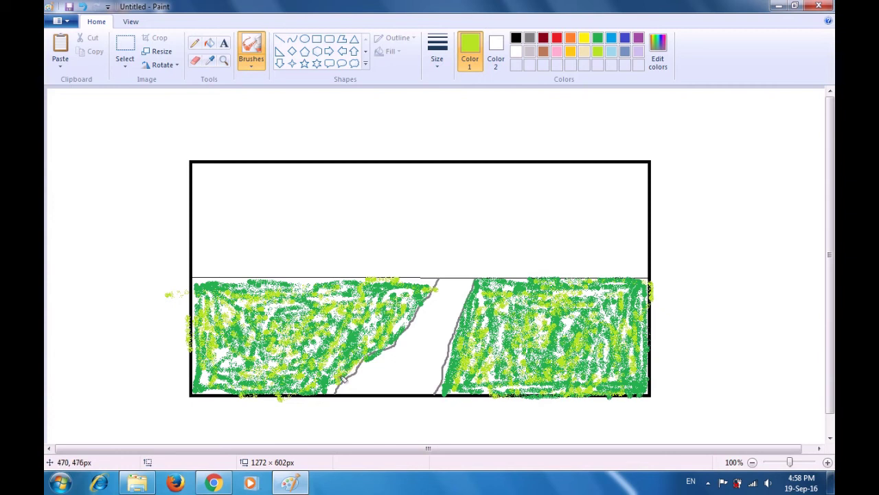
{"action": "mouse_move", "coordinate": [319, 283]}
{"action": "left_mouse_down"}
{"action": "mouse_move", "coordinate": [210, 276]}
{"action": "mouse_move", "coordinate": [302, 283]}
{"action": "left_mouse_up"}
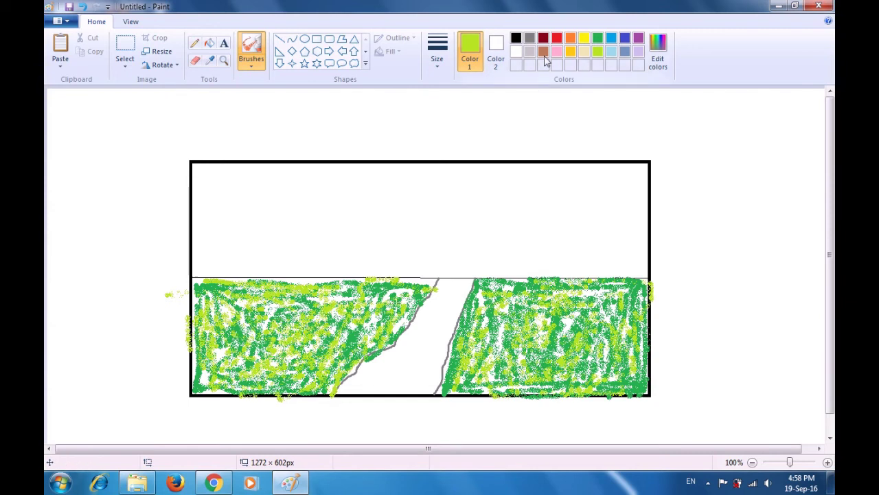
Shade the path between the two grass areas with dark gray brush strokes
{"action": "left_click", "coordinate": [530, 39]}
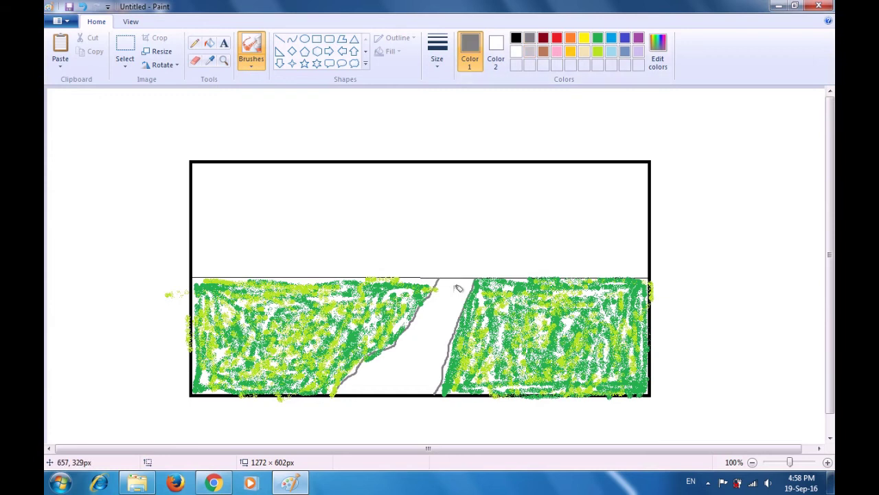
{"action": "mouse_move", "coordinate": [458, 288]}
{"action": "left_mouse_down"}
{"action": "mouse_move", "coordinate": [441, 308]}
{"action": "mouse_move", "coordinate": [447, 290]}
{"action": "mouse_move", "coordinate": [423, 337]}
{"action": "mouse_move", "coordinate": [387, 378]}
{"action": "mouse_move", "coordinate": [353, 387]}
{"action": "mouse_move", "coordinate": [370, 366]}
{"action": "mouse_move", "coordinate": [375, 377]}
{"action": "mouse_move", "coordinate": [401, 358]}
{"action": "mouse_move", "coordinate": [419, 330]}
{"action": "left_mouse_up"}
{"action": "mouse_move", "coordinate": [362, 381]}
{"action": "left_mouse_down"}
{"action": "mouse_move", "coordinate": [435, 385]}
{"action": "mouse_move", "coordinate": [467, 292]}
{"action": "mouse_move", "coordinate": [437, 391]}
{"action": "mouse_move", "coordinate": [438, 347]}
{"action": "mouse_move", "coordinate": [409, 373]}
{"action": "mouse_move", "coordinate": [447, 313]}
{"action": "mouse_move", "coordinate": [403, 382]}
{"action": "mouse_move", "coordinate": [376, 371]}
{"action": "mouse_move", "coordinate": [421, 373]}
{"action": "mouse_move", "coordinate": [427, 365]}
{"action": "mouse_move", "coordinate": [440, 375]}
{"action": "mouse_move", "coordinate": [455, 276]}
{"action": "mouse_move", "coordinate": [460, 295]}
{"action": "mouse_move", "coordinate": [462, 282]}
{"action": "mouse_move", "coordinate": [444, 277]}
{"action": "mouse_move", "coordinate": [470, 278]}
{"action": "mouse_move", "coordinate": [436, 340]}
{"action": "left_mouse_up"}
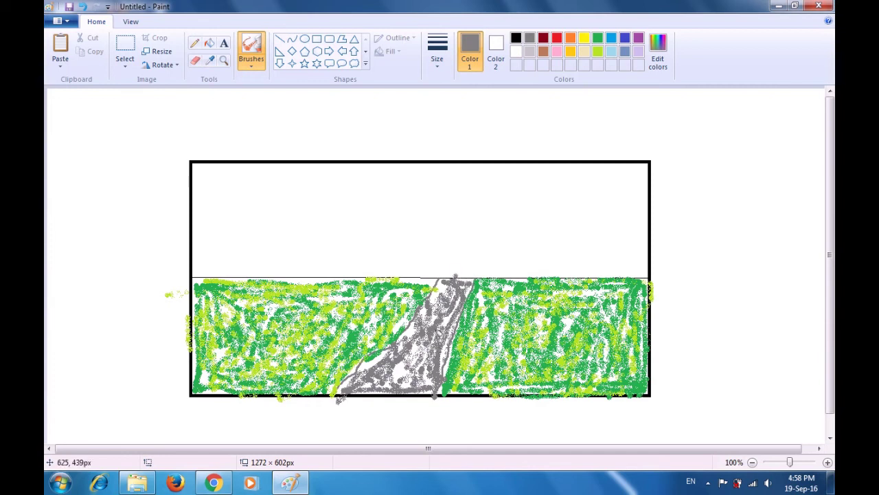
{"action": "mouse_move", "coordinate": [394, 402]}
{"action": "left_mouse_down"}
{"action": "mouse_move", "coordinate": [416, 329]}
{"action": "mouse_move", "coordinate": [398, 350]}
{"action": "mouse_move", "coordinate": [452, 289]}
{"action": "mouse_move", "coordinate": [434, 289]}
{"action": "mouse_move", "coordinate": [455, 347]}
{"action": "mouse_move", "coordinate": [444, 378]}
{"action": "mouse_move", "coordinate": [418, 366]}
{"action": "mouse_move", "coordinate": [428, 344]}
{"action": "mouse_move", "coordinate": [407, 386]}
{"action": "mouse_move", "coordinate": [382, 361]}
{"action": "mouse_move", "coordinate": [398, 350]}
{"action": "mouse_move", "coordinate": [369, 362]}
{"action": "mouse_move", "coordinate": [424, 342]}
{"action": "left_mouse_up"}
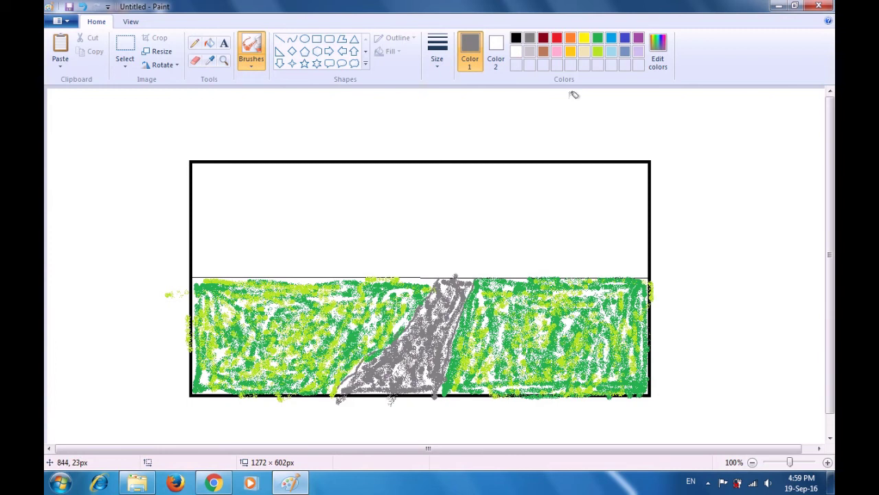
Add green brush strokes over the gray path
{"action": "left_click", "coordinate": [597, 38]}
{"action": "mouse_move", "coordinate": [440, 317]}
{"action": "left_mouse_down"}
{"action": "mouse_move", "coordinate": [415, 357]}
{"action": "mouse_move", "coordinate": [443, 313]}
{"action": "mouse_move", "coordinate": [428, 348]}
{"action": "mouse_move", "coordinate": [373, 369]}
{"action": "mouse_move", "coordinate": [393, 375]}
{"action": "mouse_move", "coordinate": [454, 306]}
{"action": "mouse_move", "coordinate": [431, 382]}
{"action": "mouse_move", "coordinate": [424, 361]}
{"action": "mouse_move", "coordinate": [441, 299]}
{"action": "mouse_move", "coordinate": [459, 285]}
{"action": "mouse_move", "coordinate": [467, 288]}
{"action": "mouse_move", "coordinate": [414, 391]}
{"action": "mouse_move", "coordinate": [386, 402]}
{"action": "mouse_move", "coordinate": [344, 385]}
{"action": "mouse_move", "coordinate": [428, 323]}
{"action": "mouse_move", "coordinate": [444, 293]}
{"action": "left_mouse_up"}
{"action": "mouse_move", "coordinate": [434, 344]}
{"action": "left_mouse_down"}
{"action": "mouse_move", "coordinate": [418, 391]}
{"action": "mouse_move", "coordinate": [395, 382]}
{"action": "left_mouse_up"}
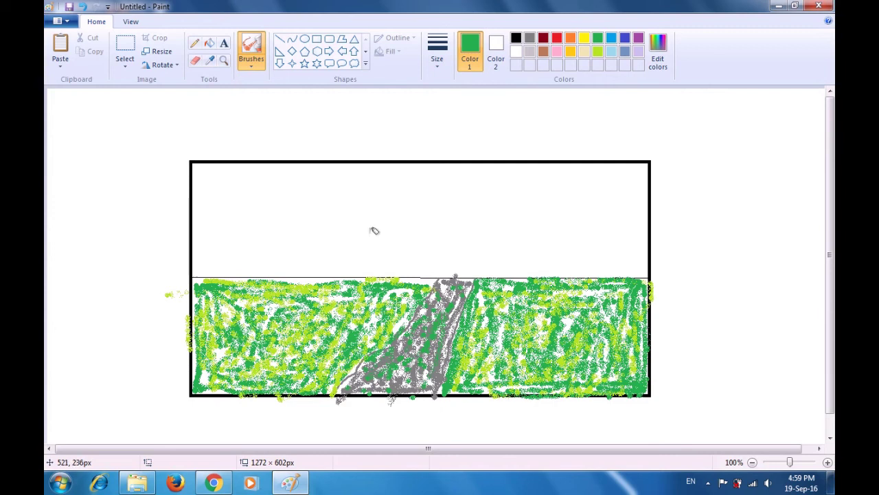
Fill the sky area above the horizon line with light turquoise
{"action": "left_click", "coordinate": [210, 44]}
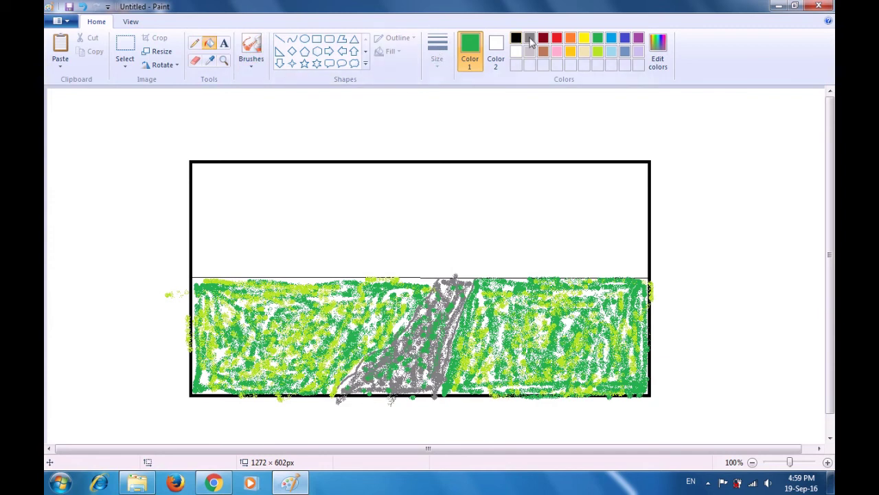
{"action": "left_click", "coordinate": [611, 52]}
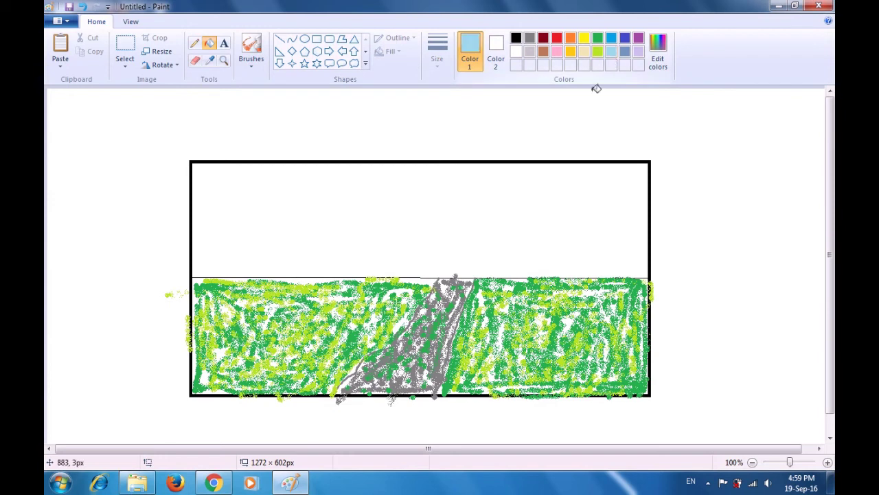
{"action": "left_click", "coordinate": [585, 174]}
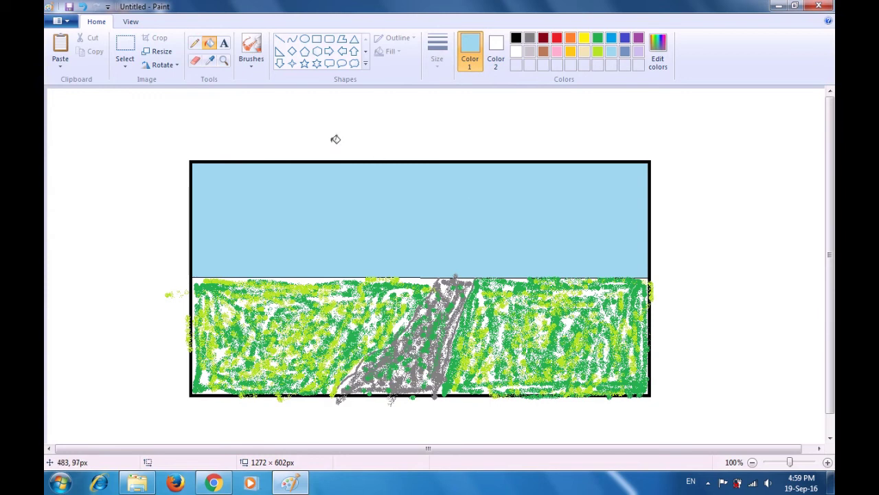
Draw a jagged green treetop outline in the sky near the frame's right edge with Calligraphy brush 1
{"action": "left_click", "coordinate": [251, 68]}
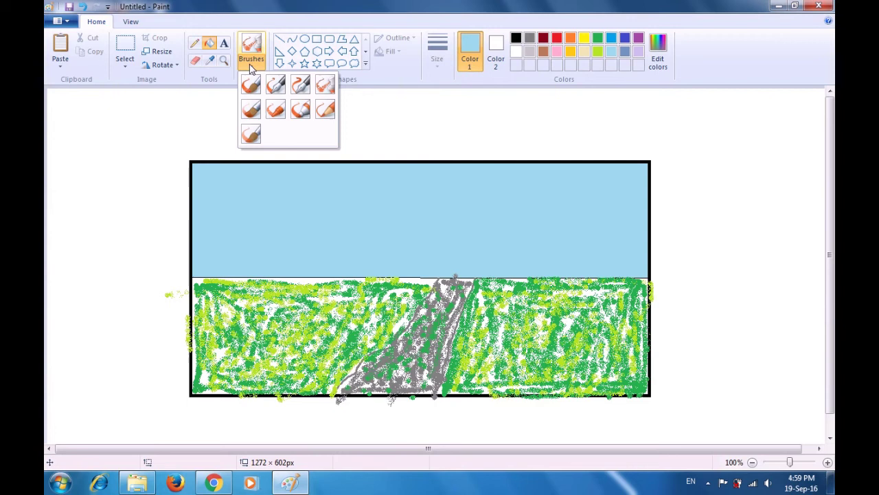
{"action": "left_click", "coordinate": [274, 85]}
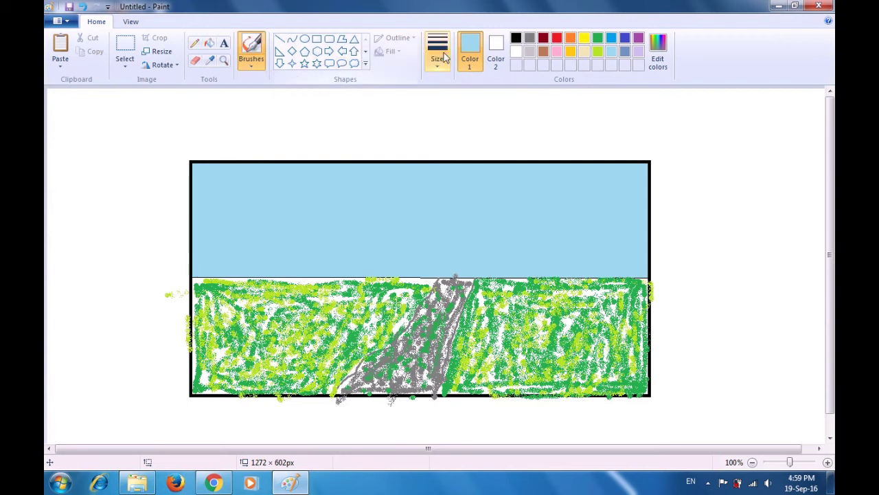
{"action": "left_click", "coordinate": [598, 38]}
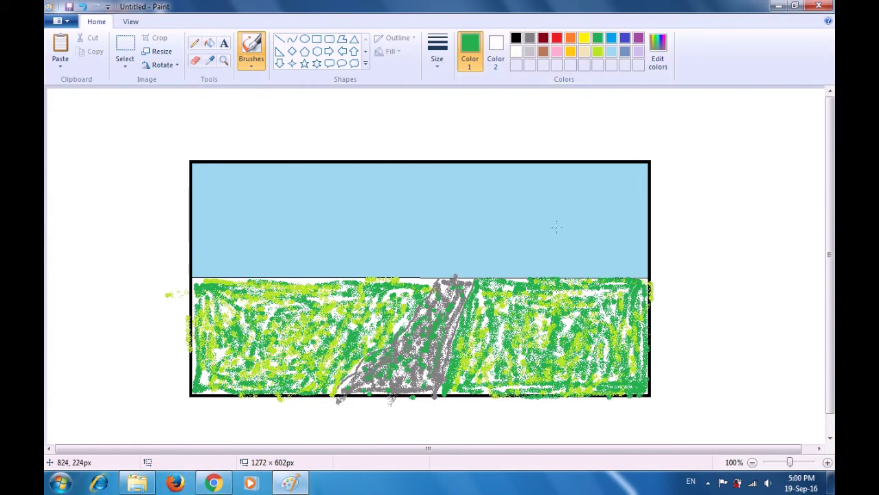
{"action": "mouse_move", "coordinate": [561, 235]}
{"action": "left_mouse_down"}
{"action": "mouse_move", "coordinate": [588, 199]}
{"action": "mouse_move", "coordinate": [591, 211]}
{"action": "mouse_move", "coordinate": [611, 206]}
{"action": "mouse_move", "coordinate": [609, 214]}
{"action": "mouse_move", "coordinate": [623, 219]}
{"action": "mouse_move", "coordinate": [624, 259]}
{"action": "mouse_move", "coordinate": [587, 251]}
{"action": "mouse_move", "coordinate": [559, 261]}
{"action": "mouse_move", "coordinate": [558, 243]}
{"action": "mouse_move", "coordinate": [536, 235]}
{"action": "mouse_move", "coordinate": [562, 234]}
{"action": "left_mouse_up"}
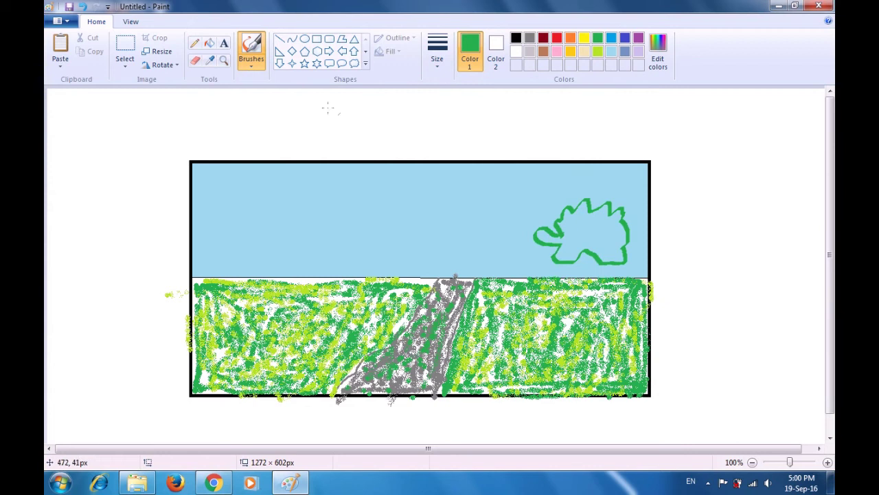
Draw a brown trunk with spreading roots from the treetop down onto the grass with Calligraphy brush 2, redoing its right side once
{"action": "left_click", "coordinate": [258, 69]}
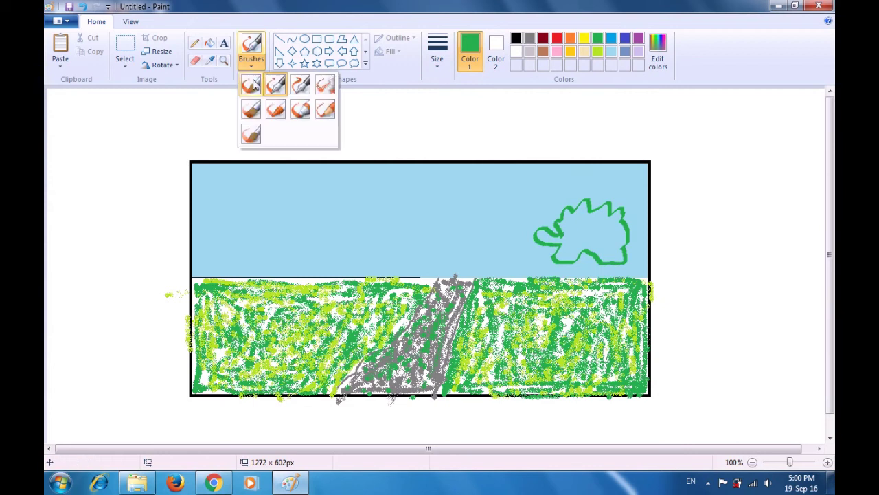
{"action": "left_click", "coordinate": [300, 88]}
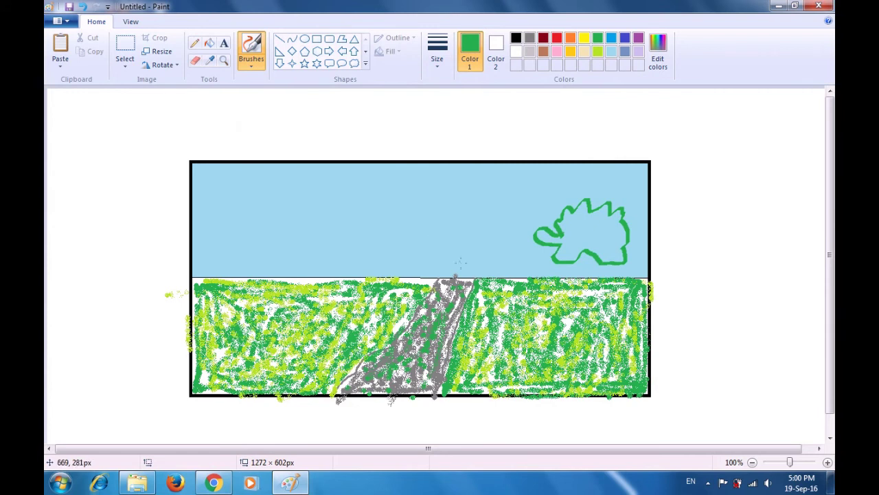
{"action": "left_click", "coordinate": [543, 51]}
{"action": "mouse_move", "coordinate": [574, 261]}
{"action": "left_mouse_down"}
{"action": "mouse_move", "coordinate": [577, 355]}
{"action": "mouse_move", "coordinate": [560, 361]}
{"action": "mouse_move", "coordinate": [583, 359]}
{"action": "left_mouse_up"}
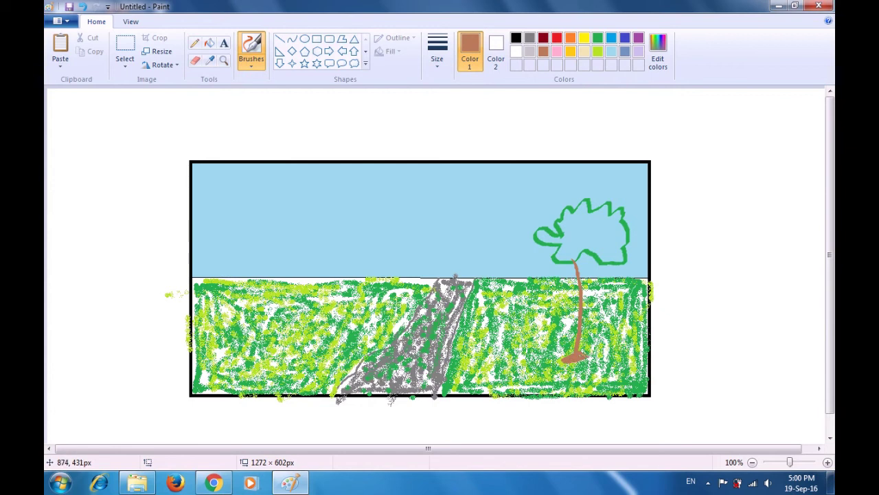
{"action": "mouse_move", "coordinate": [591, 343]}
{"action": "left_mouse_down"}
{"action": "mouse_move", "coordinate": [604, 360]}
{"action": "mouse_move", "coordinate": [598, 369]}
{"action": "mouse_move", "coordinate": [588, 346]}
{"action": "mouse_move", "coordinate": [607, 350]}
{"action": "left_mouse_up"}
{"action": "mouse_move", "coordinate": [611, 260]}
{"action": "left_mouse_down"}
{"action": "mouse_move", "coordinate": [611, 323]}
{"action": "mouse_move", "coordinate": [638, 367]}
{"action": "mouse_move", "coordinate": [615, 353]}
{"action": "mouse_move", "coordinate": [636, 386]}
{"action": "mouse_move", "coordinate": [617, 376]}
{"action": "left_mouse_up"}
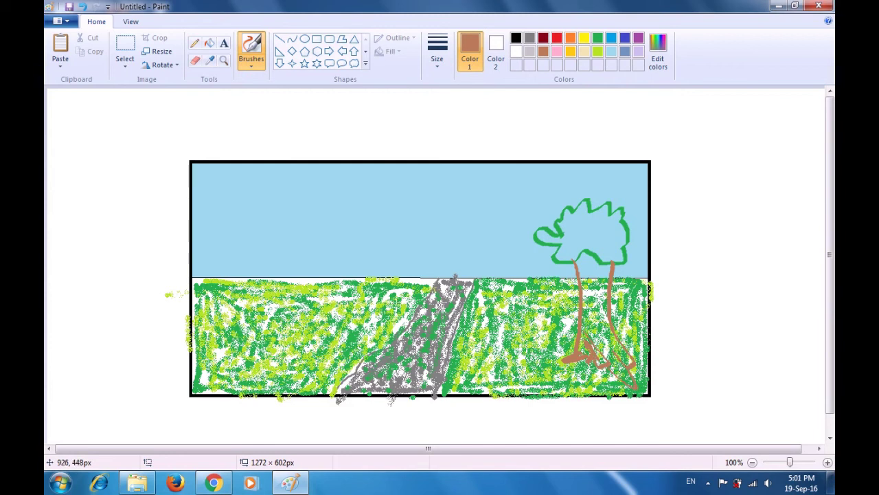
{"action": "key", "text": "ctrl+z"}
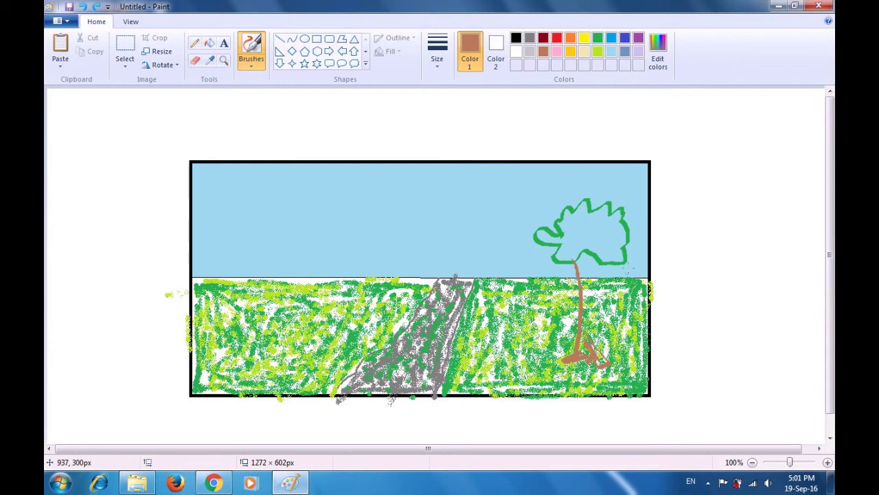
{"action": "mouse_move", "coordinate": [610, 263]}
{"action": "left_mouse_down"}
{"action": "mouse_move", "coordinate": [604, 324]}
{"action": "mouse_move", "coordinate": [637, 356]}
{"action": "mouse_move", "coordinate": [628, 365]}
{"action": "left_mouse_up"}
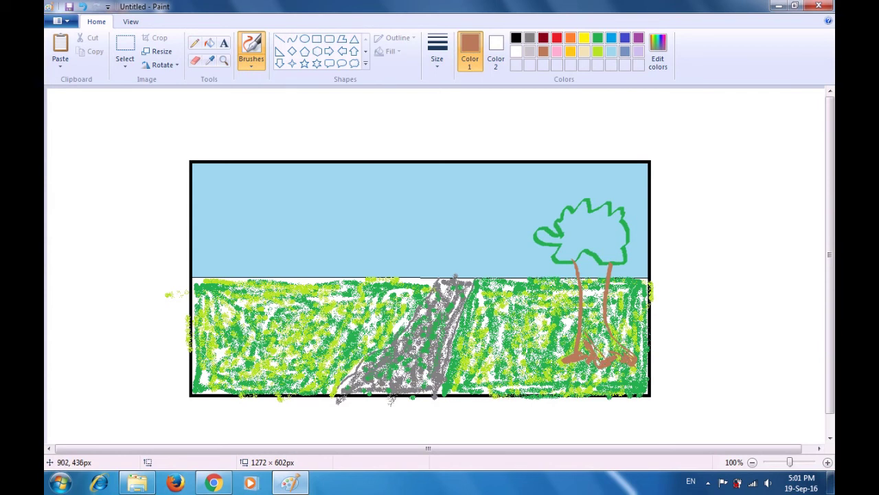
Shade the tree trunk with light yellow Airbrush strokes and its roots with dark red ones
{"action": "left_click", "coordinate": [585, 52]}
{"action": "left_click_drag", "start_coordinate": [596, 277], "coordinate": [595, 303]}
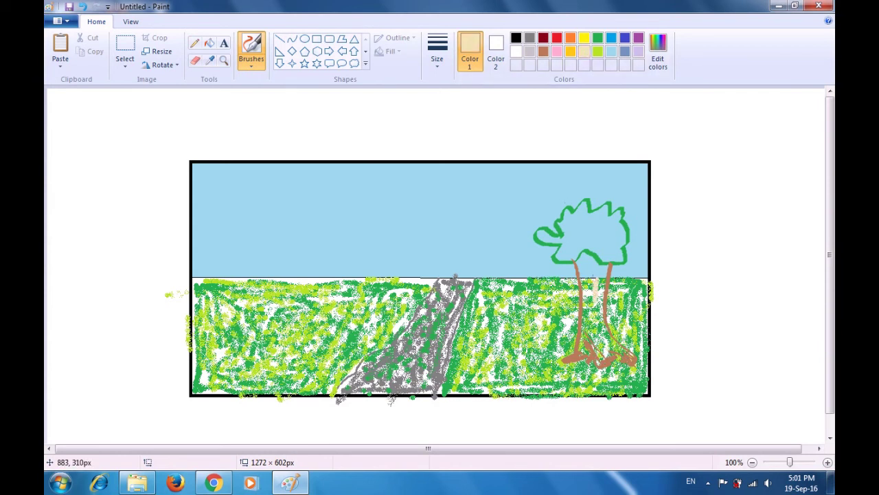
{"action": "left_click", "coordinate": [253, 64]}
{"action": "left_click", "coordinate": [301, 84]}
{"action": "mouse_move", "coordinate": [595, 328]}
{"action": "left_mouse_down"}
{"action": "mouse_move", "coordinate": [618, 354]}
{"action": "mouse_move", "coordinate": [605, 350]}
{"action": "mouse_move", "coordinate": [594, 286]}
{"action": "mouse_move", "coordinate": [592, 350]}
{"action": "mouse_move", "coordinate": [602, 354]}
{"action": "mouse_move", "coordinate": [587, 263]}
{"action": "mouse_move", "coordinate": [609, 269]}
{"action": "mouse_move", "coordinate": [592, 261]}
{"action": "mouse_move", "coordinate": [606, 298]}
{"action": "left_mouse_up"}
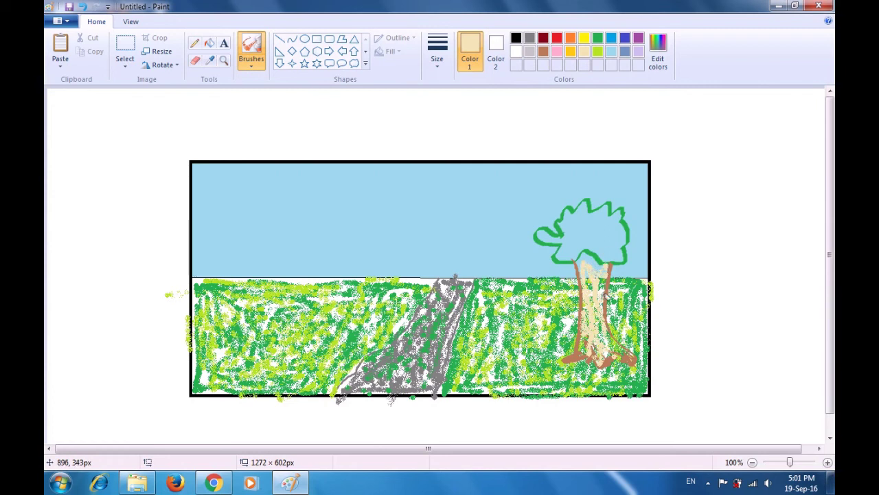
{"action": "left_click", "coordinate": [543, 39]}
{"action": "mouse_move", "coordinate": [581, 357]}
{"action": "left_mouse_down"}
{"action": "mouse_move", "coordinate": [586, 336]}
{"action": "mouse_move", "coordinate": [577, 356]}
{"action": "mouse_move", "coordinate": [634, 356]}
{"action": "mouse_move", "coordinate": [597, 359]}
{"action": "mouse_move", "coordinate": [590, 347]}
{"action": "mouse_move", "coordinate": [604, 357]}
{"action": "mouse_move", "coordinate": [611, 347]}
{"action": "mouse_move", "coordinate": [603, 359]}
{"action": "left_mouse_up"}
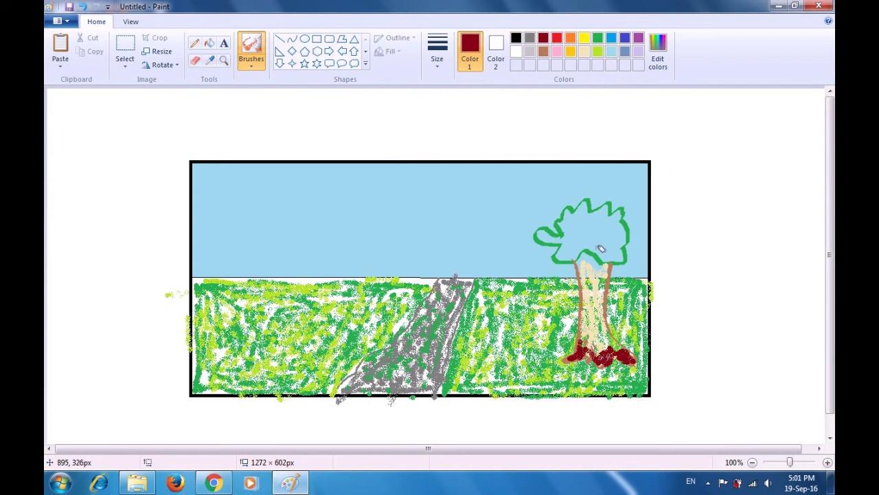
Shade the inside of the treetop with lime and green Airbrush strokes
{"action": "left_click", "coordinate": [597, 51]}
{"action": "mouse_move", "coordinate": [586, 234]}
{"action": "left_mouse_down"}
{"action": "mouse_move", "coordinate": [565, 248]}
{"action": "mouse_move", "coordinate": [575, 250]}
{"action": "mouse_move", "coordinate": [586, 210]}
{"action": "mouse_move", "coordinate": [577, 227]}
{"action": "mouse_move", "coordinate": [546, 231]}
{"action": "left_mouse_up"}
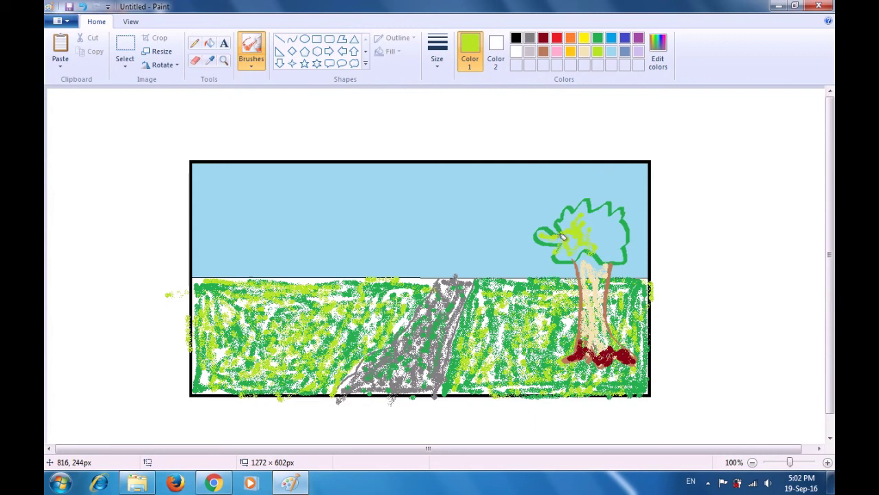
{"action": "mouse_move", "coordinate": [604, 215]}
{"action": "left_mouse_down"}
{"action": "mouse_move", "coordinate": [622, 234]}
{"action": "mouse_move", "coordinate": [614, 250]}
{"action": "mouse_move", "coordinate": [605, 241]}
{"action": "mouse_move", "coordinate": [621, 229]}
{"action": "left_mouse_up"}
{"action": "left_click", "coordinate": [567, 233]}
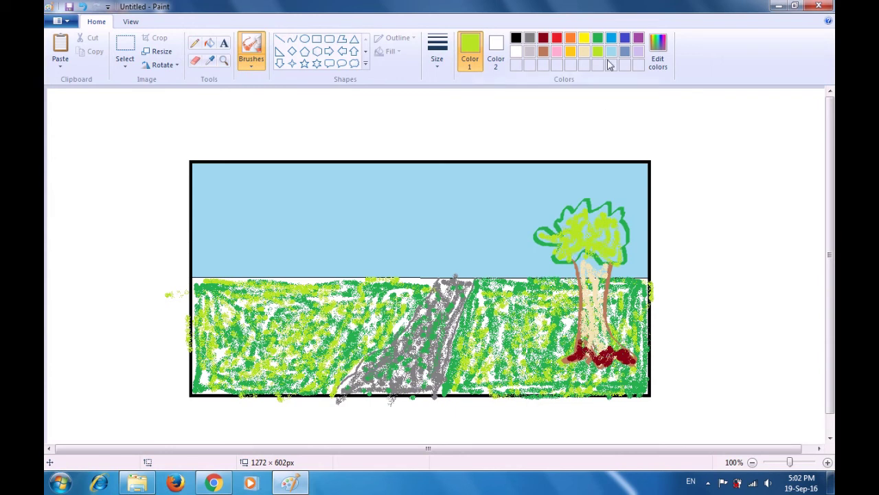
{"action": "left_click", "coordinate": [598, 38]}
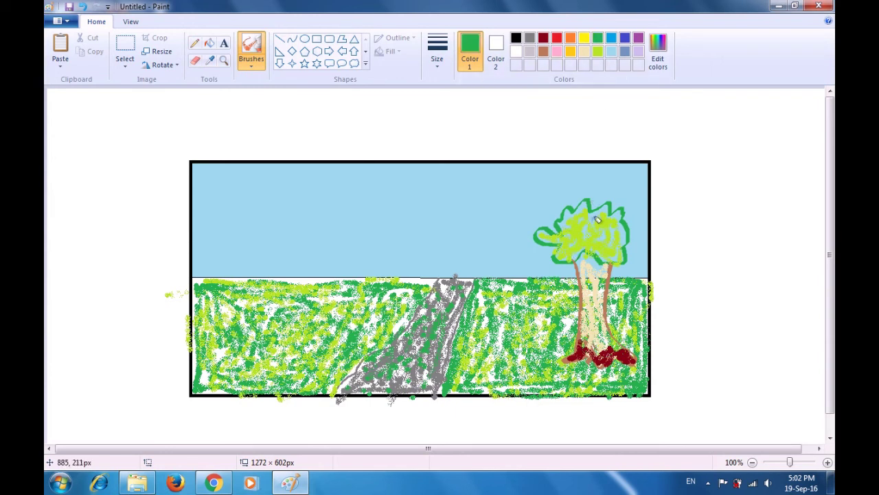
{"action": "mouse_move", "coordinate": [581, 224]}
{"action": "left_mouse_down"}
{"action": "mouse_move", "coordinate": [593, 236]}
{"action": "mouse_move", "coordinate": [623, 235]}
{"action": "mouse_move", "coordinate": [579, 251]}
{"action": "mouse_move", "coordinate": [567, 246]}
{"action": "mouse_move", "coordinate": [584, 252]}
{"action": "mouse_move", "coordinate": [605, 240]}
{"action": "mouse_move", "coordinate": [583, 215]}
{"action": "mouse_move", "coordinate": [593, 209]}
{"action": "mouse_move", "coordinate": [622, 239]}
{"action": "left_mouse_up"}
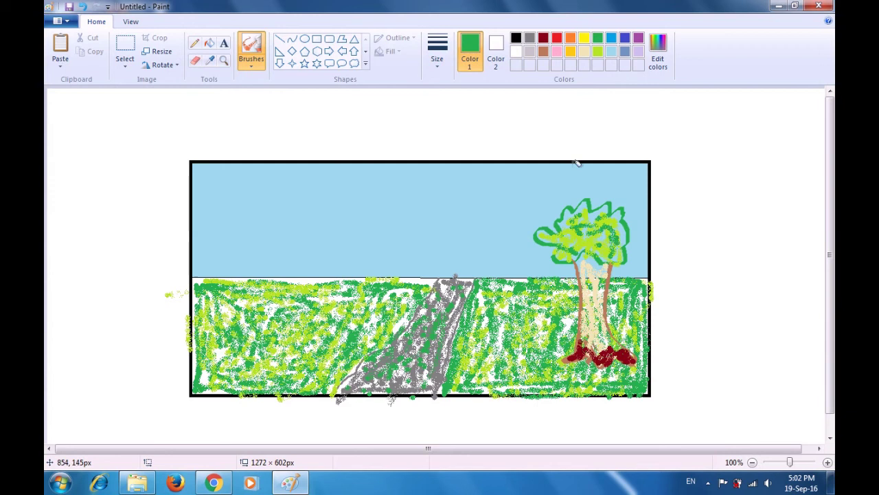
Draw a small indigo flower stem with leaves on the grass between the path and the tree with Calligraphy brush 2
{"action": "left_click", "coordinate": [249, 68]}
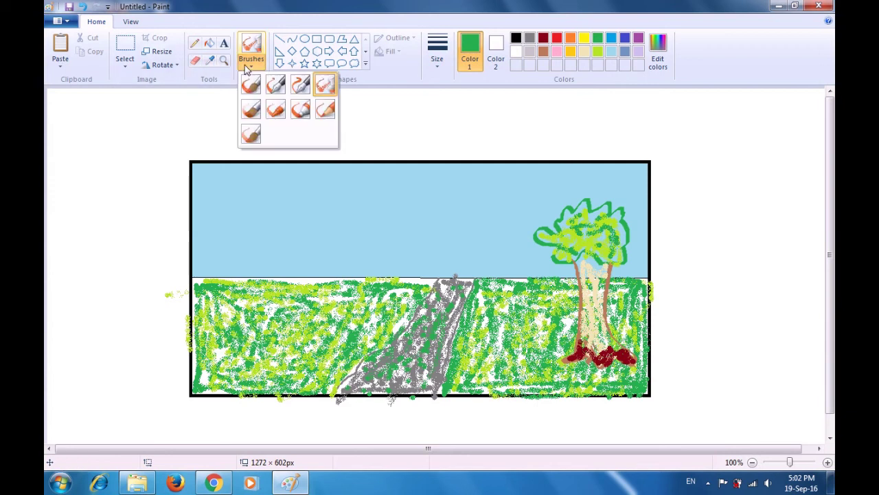
{"action": "left_click", "coordinate": [300, 86]}
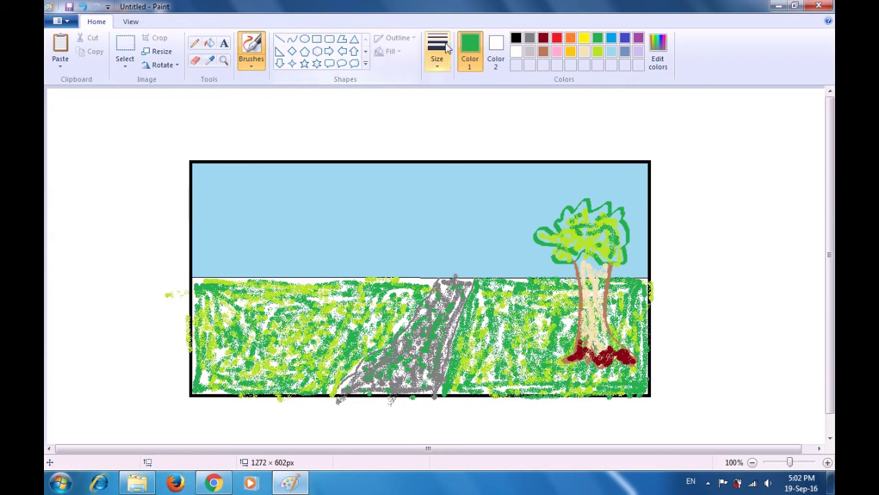
{"action": "left_click", "coordinate": [625, 39]}
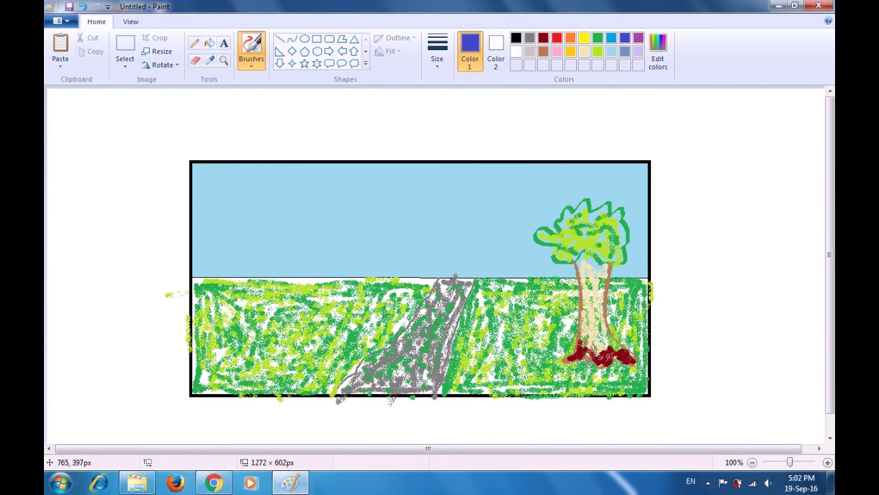
{"action": "mouse_move", "coordinate": [528, 358]}
{"action": "left_mouse_down"}
{"action": "mouse_move", "coordinate": [536, 342]}
{"action": "mouse_move", "coordinate": [522, 357]}
{"action": "mouse_move", "coordinate": [515, 339]}
{"action": "left_mouse_up"}
{"action": "left_click_drag", "start_coordinate": [534, 347], "coordinate": [545, 342]}
Add purple Airbrush blossoms on top of the indigo stem between the path and the tree
{"action": "left_click", "coordinate": [248, 61]}
{"action": "left_click", "coordinate": [316, 87]}
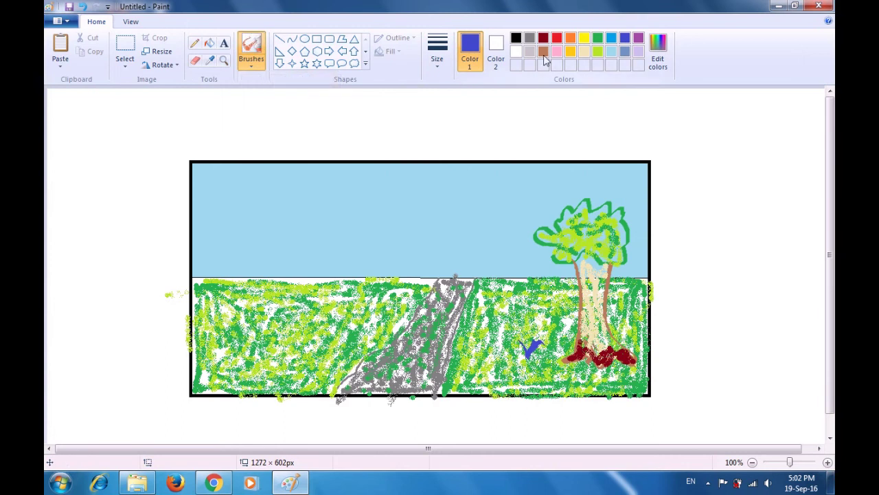
{"action": "left_click", "coordinate": [638, 38]}
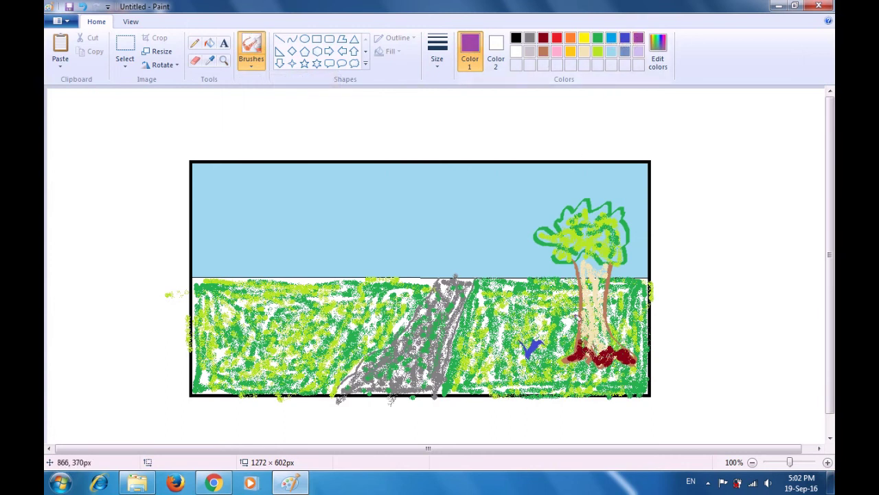
{"action": "mouse_move", "coordinate": [514, 347]}
{"action": "left_mouse_down"}
{"action": "mouse_move", "coordinate": [514, 336]}
{"action": "mouse_move", "coordinate": [549, 321]}
{"action": "mouse_move", "coordinate": [537, 341]}
{"action": "mouse_move", "coordinate": [549, 340]}
{"action": "mouse_move", "coordinate": [520, 335]}
{"action": "left_mouse_up"}
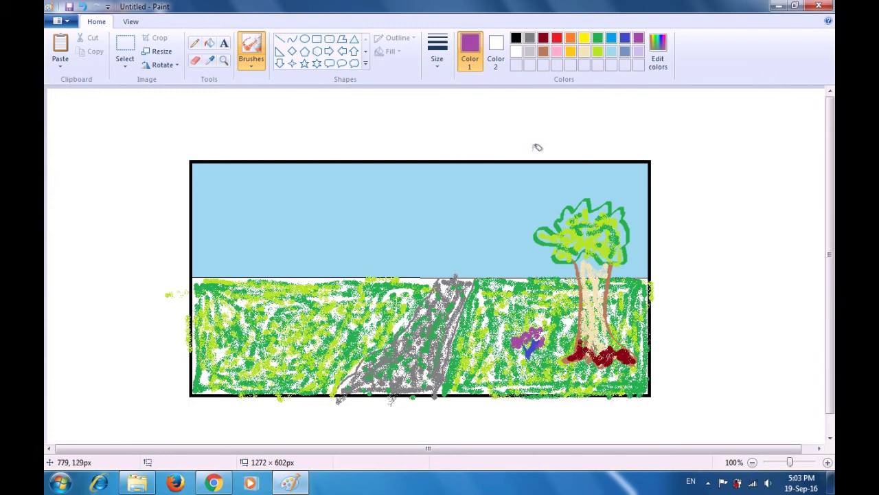
Draw a second indigo flower stem on the grass just below the tree's left root with Calligraphy brush 2
{"action": "left_click", "coordinate": [624, 39]}
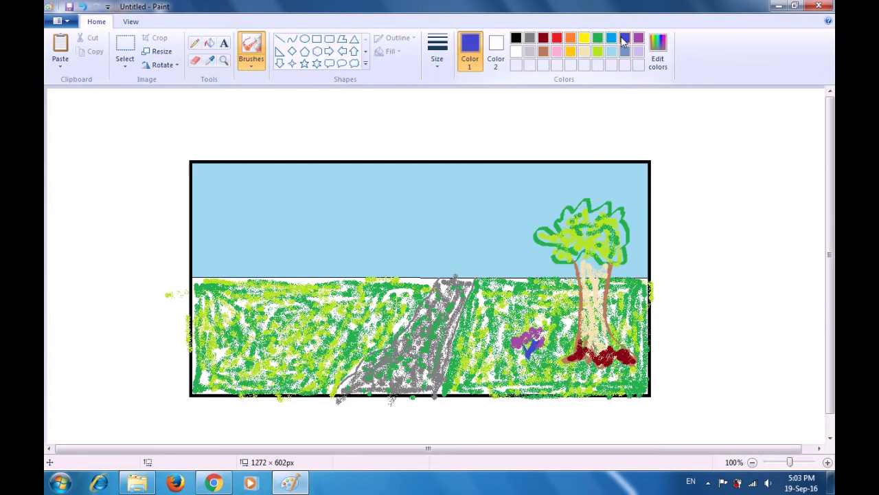
{"action": "left_click", "coordinate": [252, 66]}
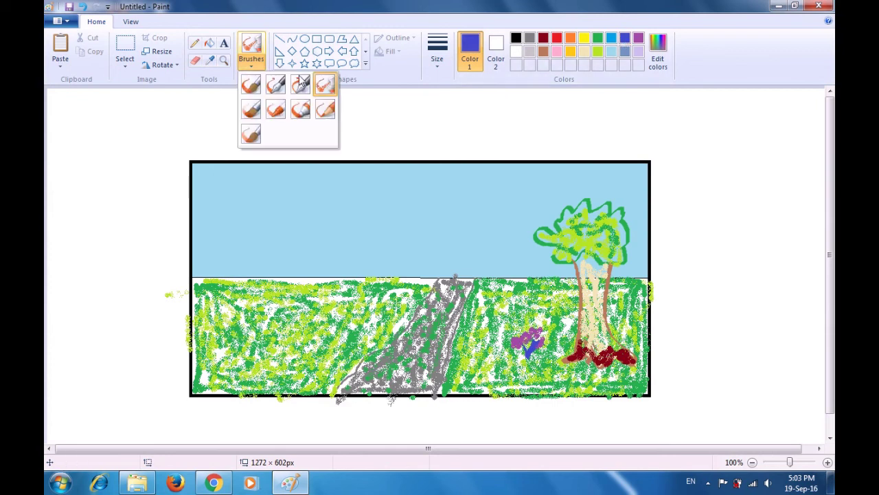
{"action": "left_click", "coordinate": [303, 83]}
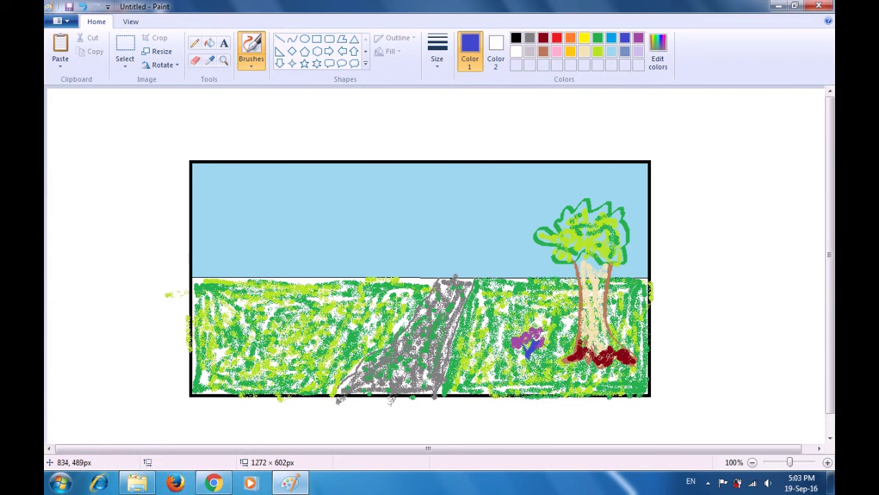
{"action": "mouse_move", "coordinate": [559, 381]}
{"action": "left_mouse_down"}
{"action": "mouse_move", "coordinate": [568, 384]}
{"action": "mouse_move", "coordinate": [553, 368]}
{"action": "mouse_move", "coordinate": [561, 377]}
{"action": "mouse_move", "coordinate": [581, 373]}
{"action": "mouse_move", "coordinate": [571, 380]}
{"action": "left_mouse_up"}
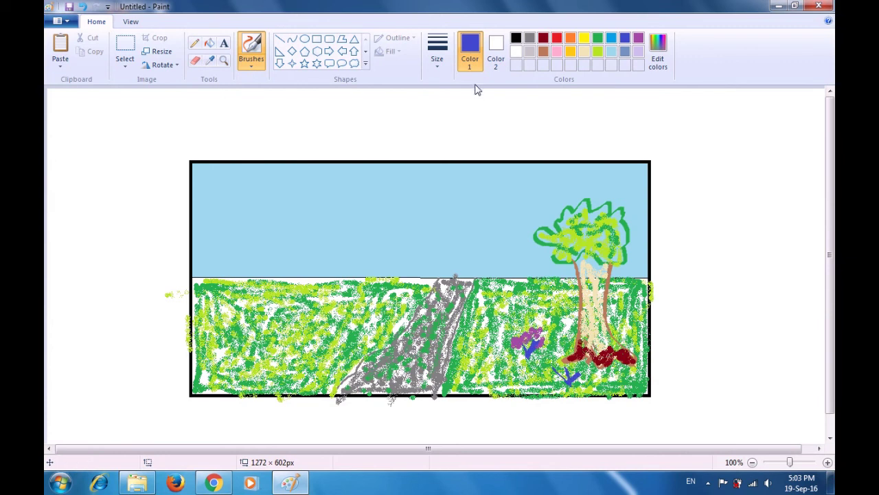
Add purple Airbrush blossoms on top of the second flower stem
{"action": "left_click", "coordinate": [638, 38]}
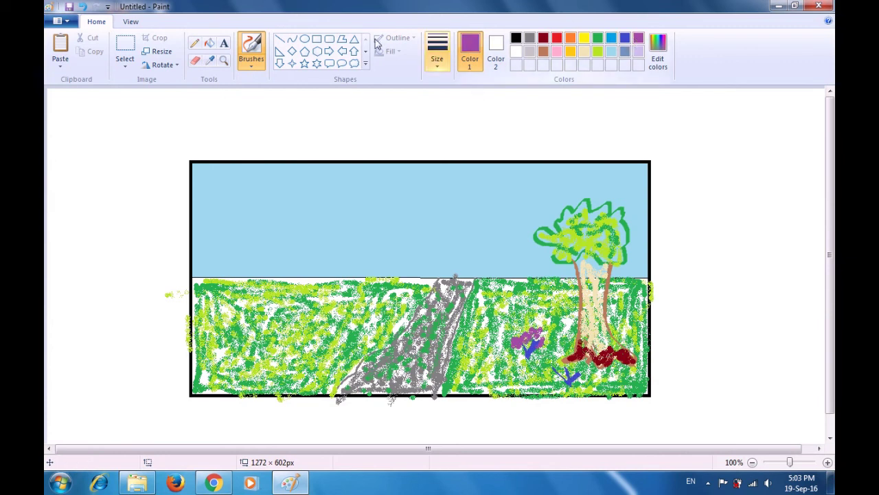
{"action": "left_click", "coordinate": [253, 63]}
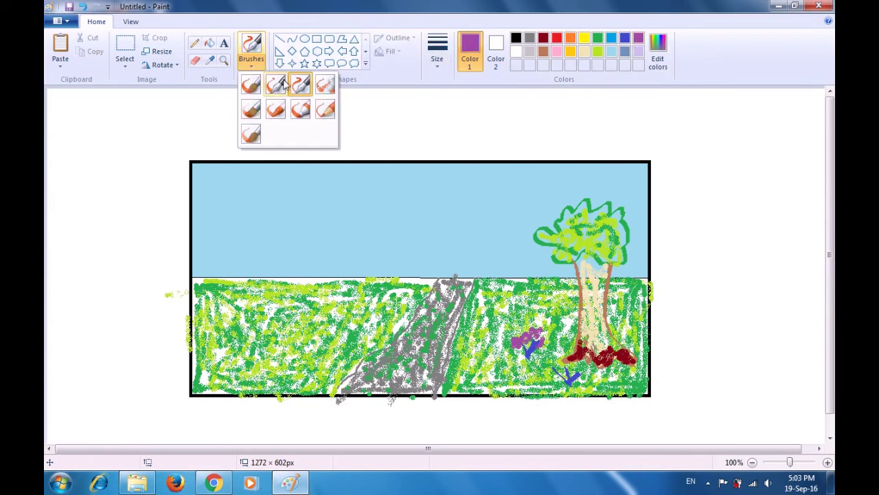
{"action": "left_click", "coordinate": [326, 84]}
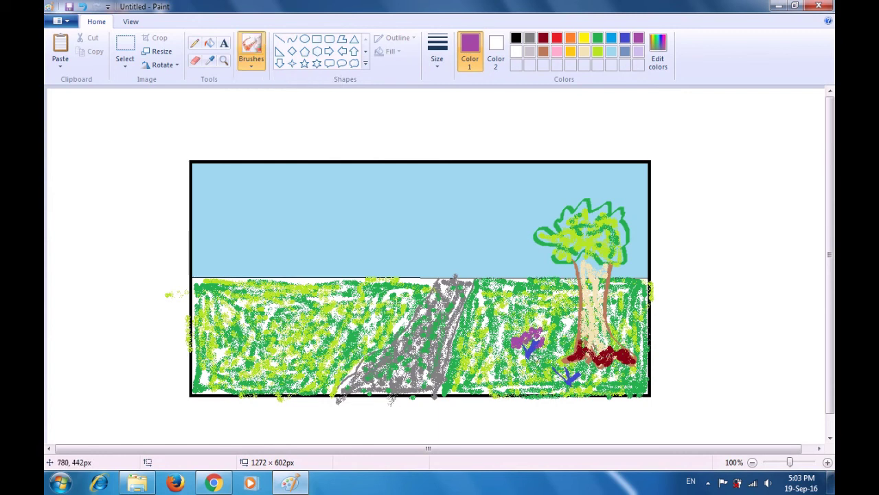
{"action": "mouse_move", "coordinate": [546, 371]}
{"action": "left_mouse_down"}
{"action": "mouse_move", "coordinate": [557, 361]}
{"action": "mouse_move", "coordinate": [581, 370]}
{"action": "left_mouse_up"}
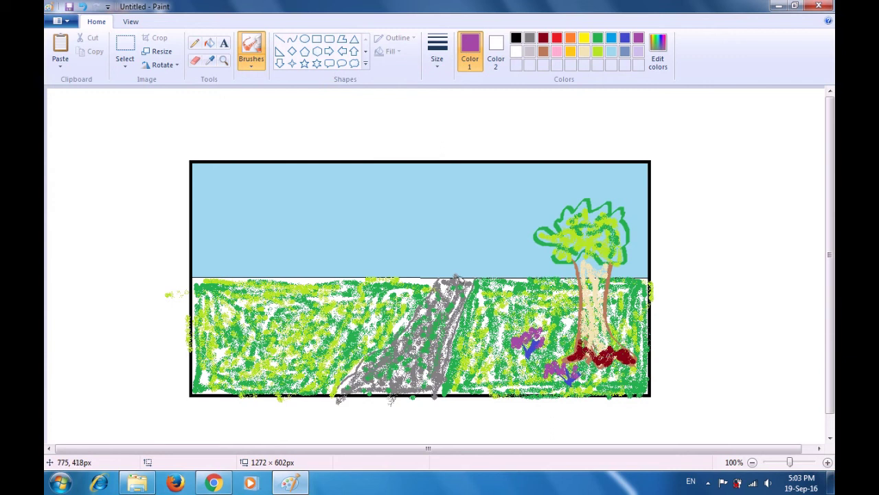
Add small gold Airbrush dabs at the base of both flowers between the path and the tree
{"action": "left_click", "coordinate": [571, 51]}
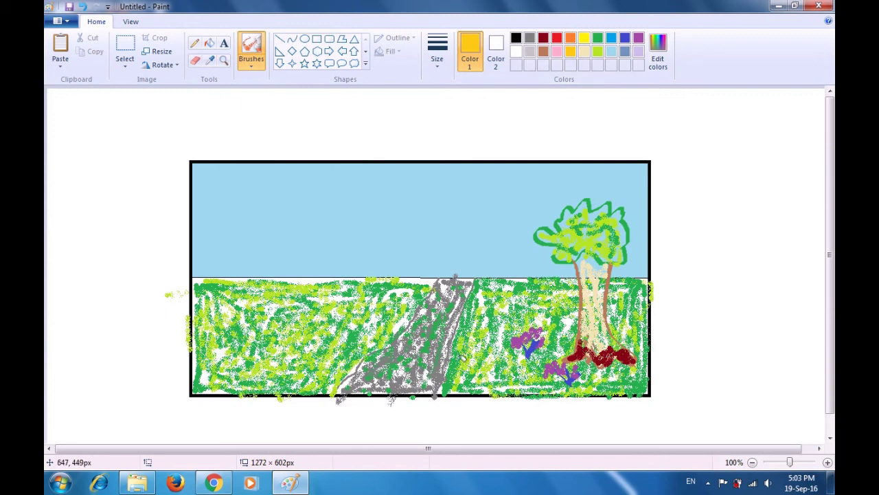
{"action": "left_click_drag", "start_coordinate": [524, 355], "coordinate": [523, 361]}
{"action": "left_click", "coordinate": [555, 388]}
{"action": "mouse_move", "coordinate": [555, 389]}
{"action": "left_mouse_down"}
{"action": "mouse_move", "coordinate": [562, 385]}
{"action": "mouse_move", "coordinate": [548, 382]}
{"action": "left_mouse_up"}
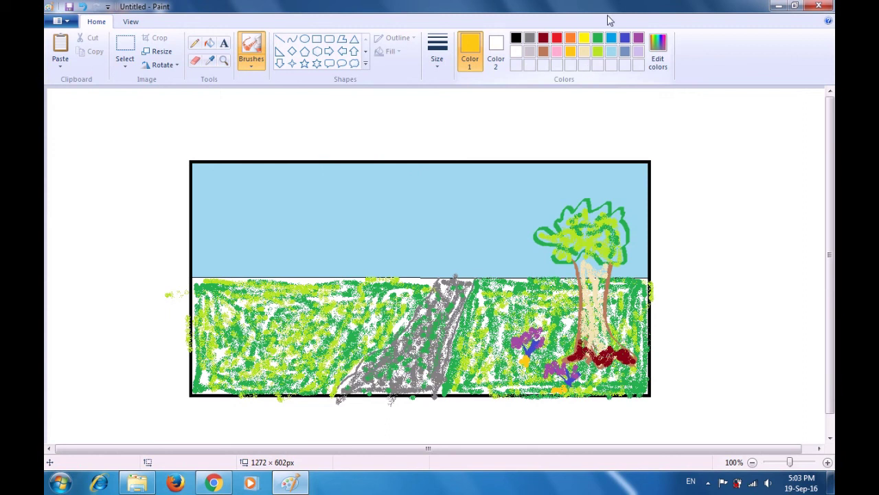
Draw an indigo flower stem with leaves on the grass near the frame's lower-left corner with Calligraphy brush 2
{"action": "left_click", "coordinate": [625, 38]}
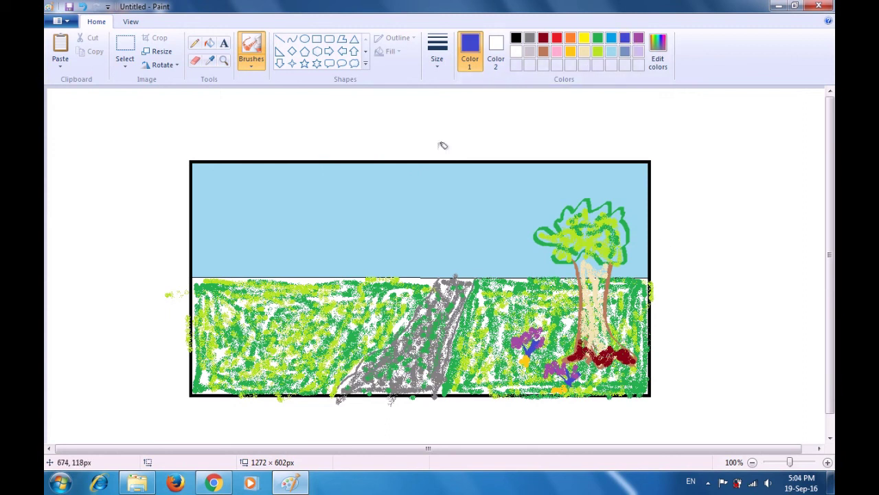
{"action": "left_click", "coordinate": [252, 65]}
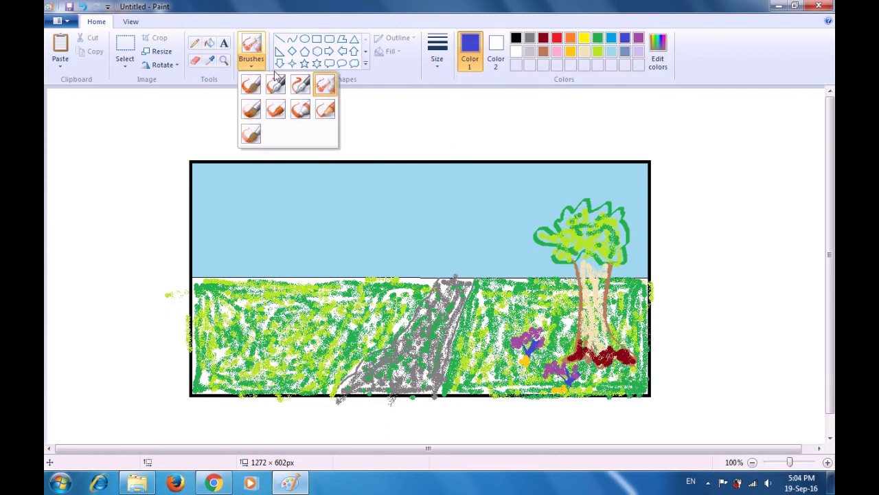
{"action": "left_click", "coordinate": [301, 84]}
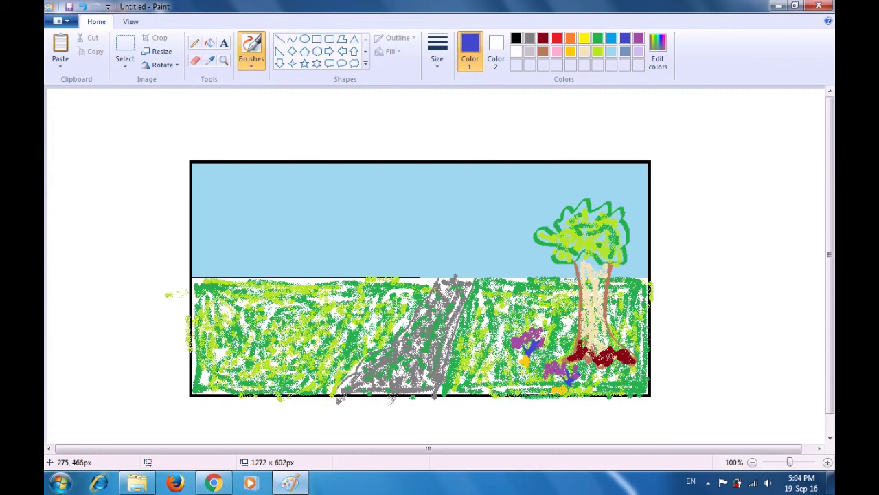
{"action": "left_click_drag", "start_coordinate": [215, 375], "coordinate": [211, 363]}
{"action": "mouse_move", "coordinate": [215, 375]}
{"action": "left_mouse_down"}
{"action": "mouse_move", "coordinate": [226, 357]}
{"action": "mouse_move", "coordinate": [216, 376]}
{"action": "mouse_move", "coordinate": [247, 355]}
{"action": "left_mouse_up"}
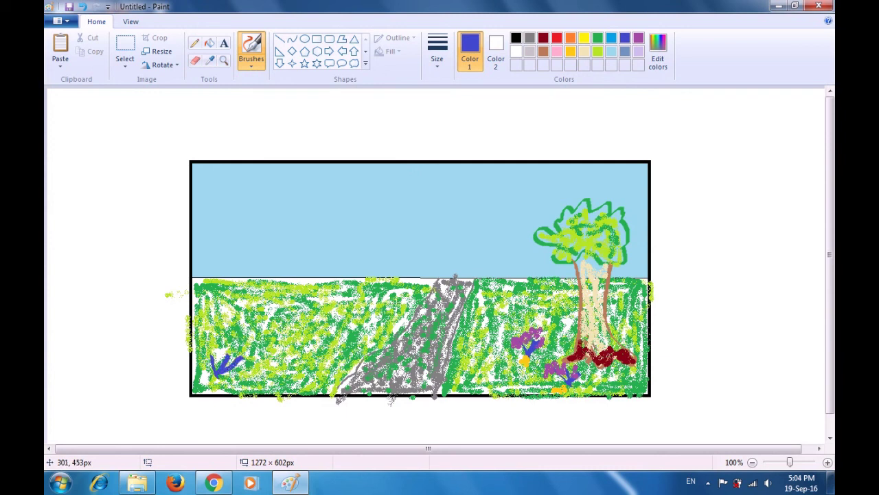
Add purple Airbrush blossoms on top of the lower-left stem and a yellow patch at its base
{"action": "left_click", "coordinate": [252, 61]}
{"action": "left_click", "coordinate": [324, 83]}
{"action": "left_click", "coordinate": [639, 38]}
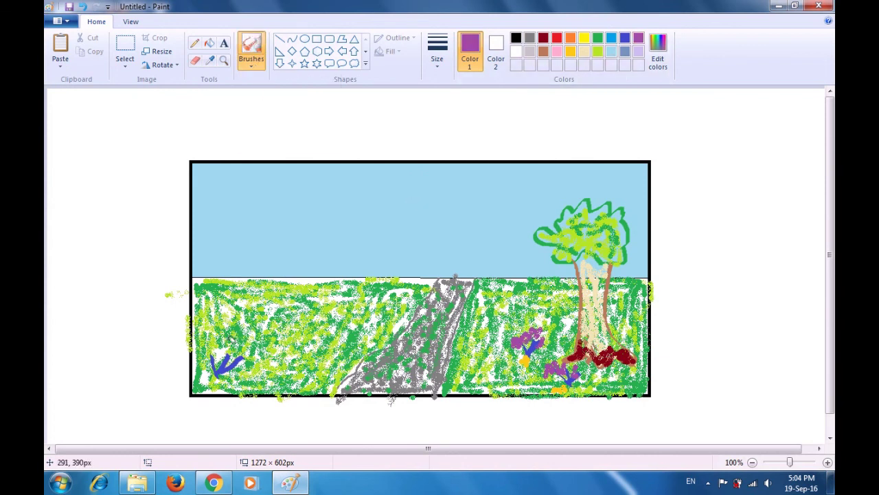
{"action": "mouse_move", "coordinate": [207, 357]}
{"action": "left_mouse_down"}
{"action": "mouse_move", "coordinate": [223, 341]}
{"action": "mouse_move", "coordinate": [232, 356]}
{"action": "mouse_move", "coordinate": [253, 358]}
{"action": "left_mouse_up"}
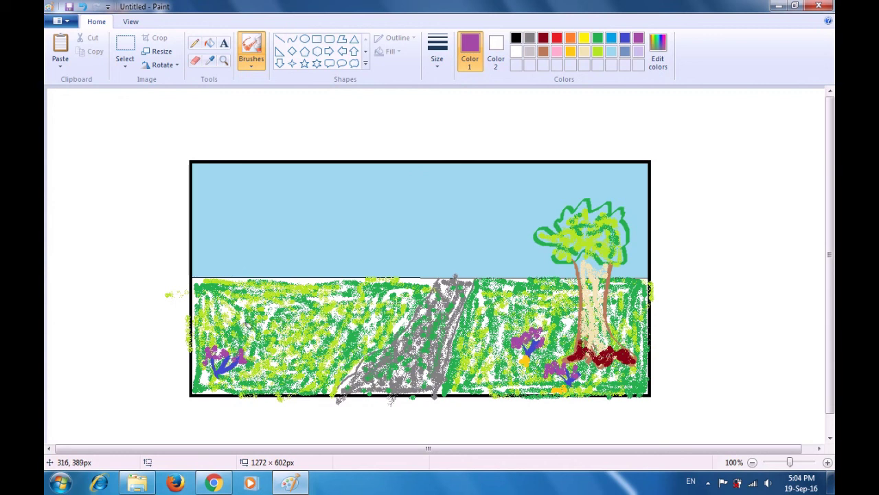
{"action": "left_click", "coordinate": [584, 42]}
{"action": "mouse_move", "coordinate": [231, 373]}
{"action": "left_mouse_down"}
{"action": "mouse_move", "coordinate": [209, 376]}
{"action": "mouse_move", "coordinate": [234, 377]}
{"action": "left_mouse_up"}
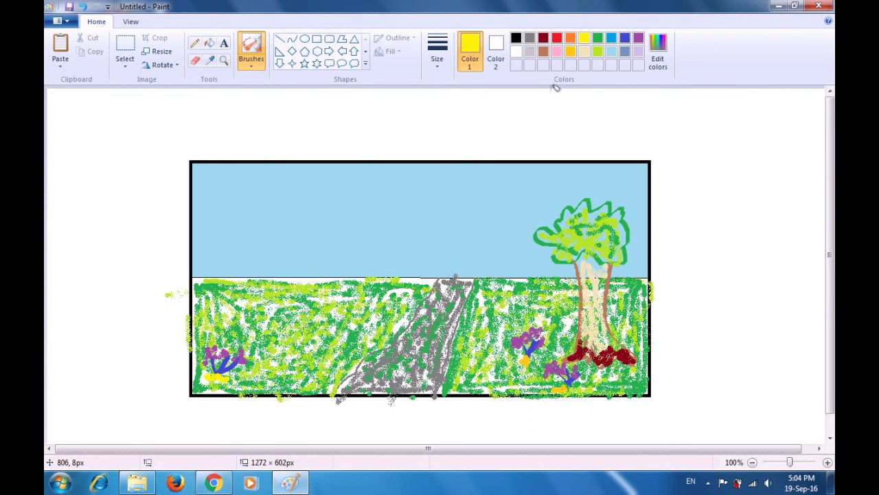
Draw another indigo Airbrush stem on the grass between the corner flower and the path, with a gold dab at its base
{"action": "left_click", "coordinate": [625, 37]}
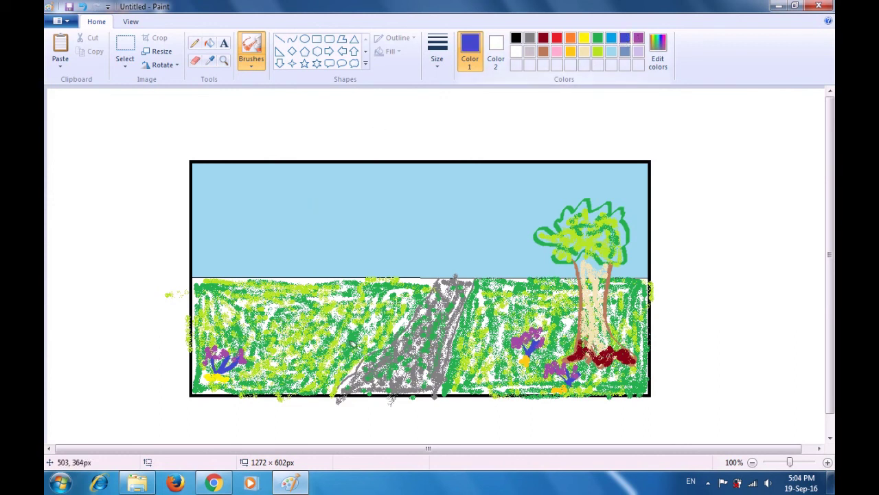
{"action": "mouse_move", "coordinate": [294, 344]}
{"action": "left_mouse_down"}
{"action": "mouse_move", "coordinate": [283, 347]}
{"action": "mouse_move", "coordinate": [282, 329]}
{"action": "mouse_move", "coordinate": [283, 344]}
{"action": "mouse_move", "coordinate": [305, 329]}
{"action": "mouse_move", "coordinate": [310, 339]}
{"action": "mouse_move", "coordinate": [324, 330]}
{"action": "left_mouse_up"}
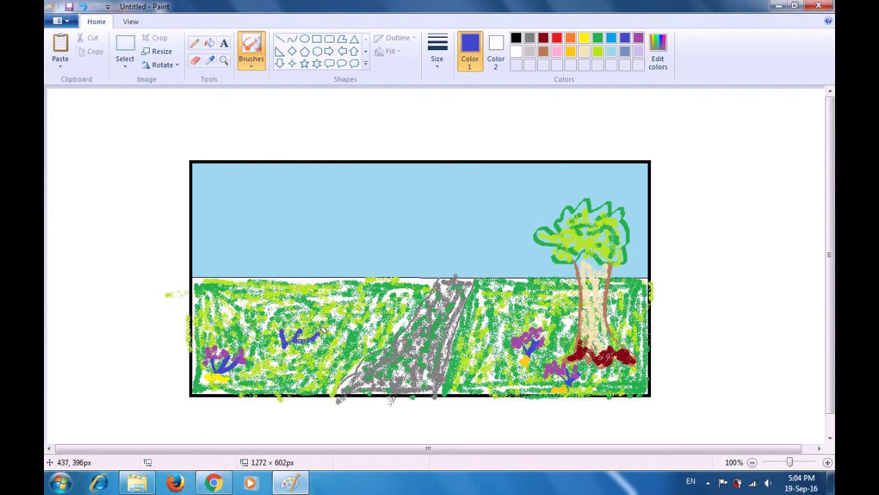
{"action": "left_click", "coordinate": [570, 52]}
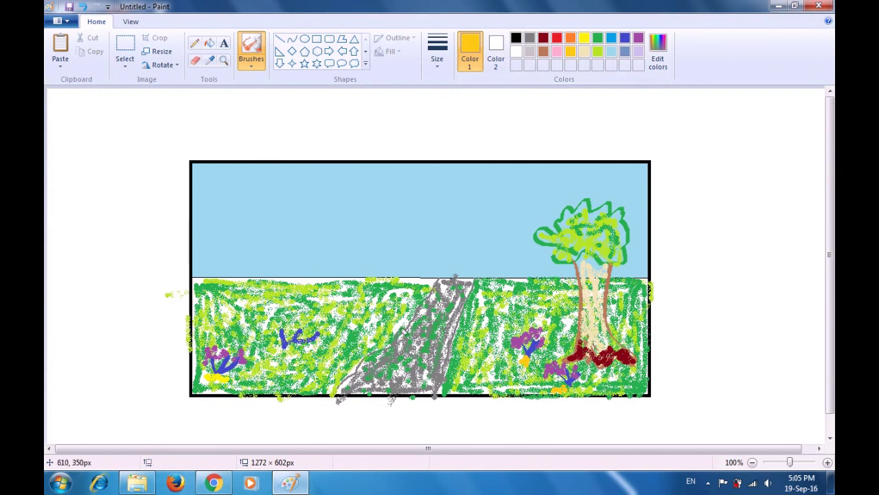
{"action": "left_click_drag", "start_coordinate": [285, 351], "coordinate": [286, 352]}
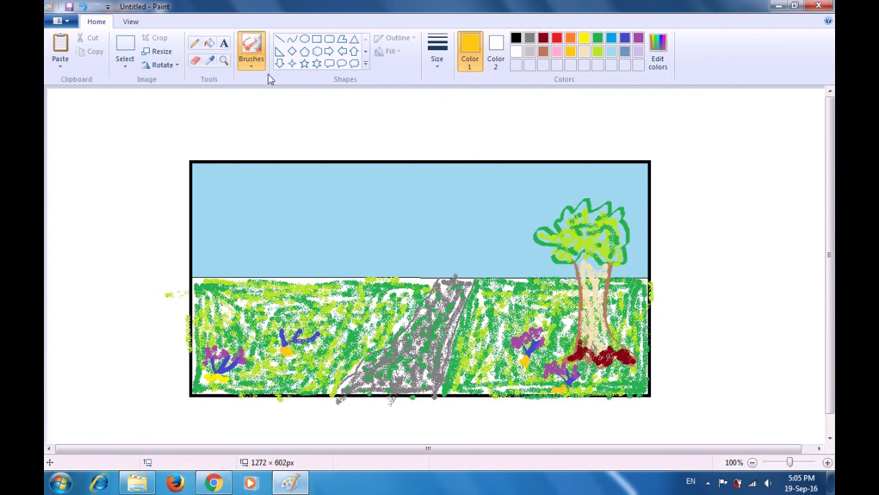
Add purple Airbrush blossoms on top of the new stem between the corner flower and the path
{"action": "left_click", "coordinate": [251, 61]}
{"action": "left_click", "coordinate": [324, 85]}
{"action": "left_click", "coordinate": [638, 38]}
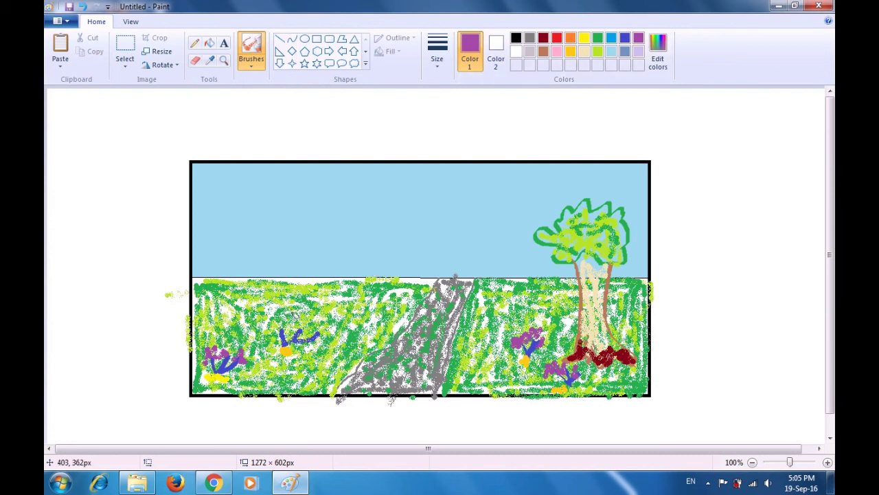
{"action": "mouse_move", "coordinate": [292, 323]}
{"action": "left_mouse_down"}
{"action": "mouse_move", "coordinate": [283, 331]}
{"action": "mouse_move", "coordinate": [306, 321]}
{"action": "mouse_move", "coordinate": [297, 311]}
{"action": "mouse_move", "coordinate": [304, 329]}
{"action": "mouse_move", "coordinate": [320, 320]}
{"action": "left_mouse_up"}
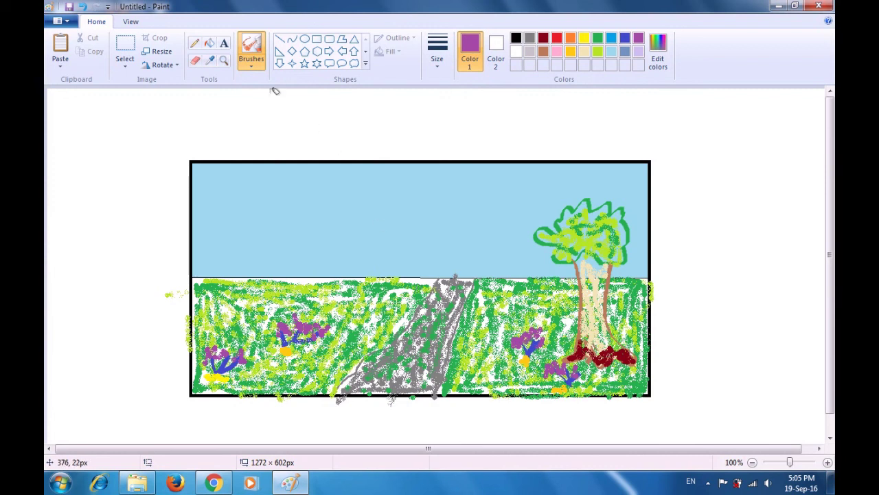
Outline a turquoise mountain on the horizon at the frame's left edge with Calligraphy brush 2 and start hatching its inside
{"action": "left_click", "coordinate": [247, 67]}
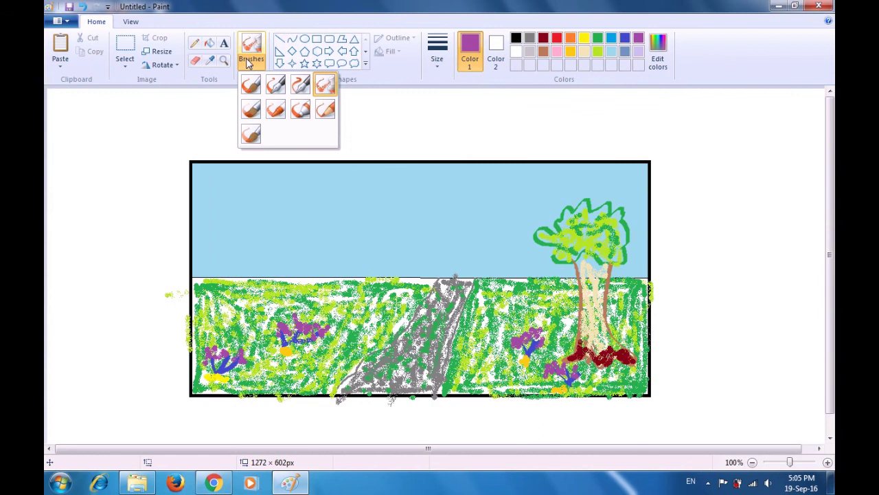
{"action": "left_click", "coordinate": [300, 88]}
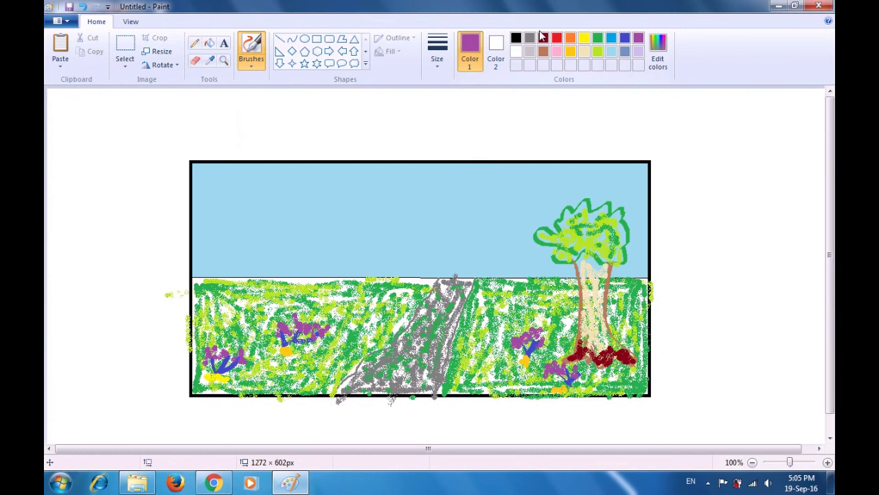
{"action": "left_click", "coordinate": [611, 40]}
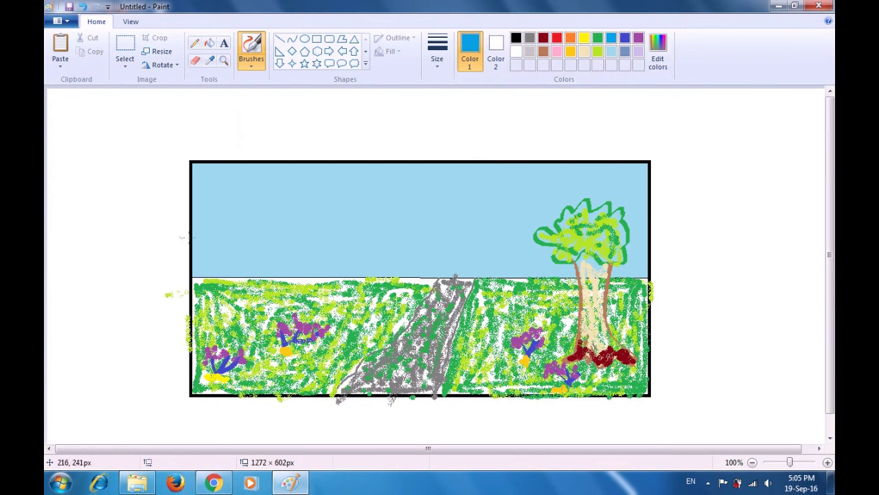
{"action": "mouse_move", "coordinate": [192, 233]}
{"action": "left_mouse_down"}
{"action": "mouse_move", "coordinate": [220, 228]}
{"action": "mouse_move", "coordinate": [228, 237]}
{"action": "mouse_move", "coordinate": [232, 223]}
{"action": "mouse_move", "coordinate": [241, 260]}
{"action": "mouse_move", "coordinate": [254, 274]}
{"action": "mouse_move", "coordinate": [269, 270]}
{"action": "mouse_move", "coordinate": [289, 296]}
{"action": "left_mouse_up"}
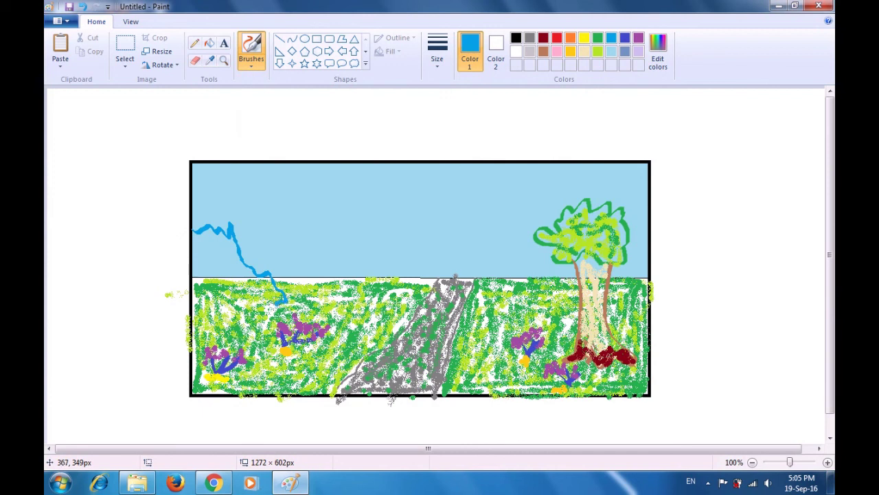
{"action": "left_click_drag", "start_coordinate": [284, 303], "coordinate": [198, 303]}
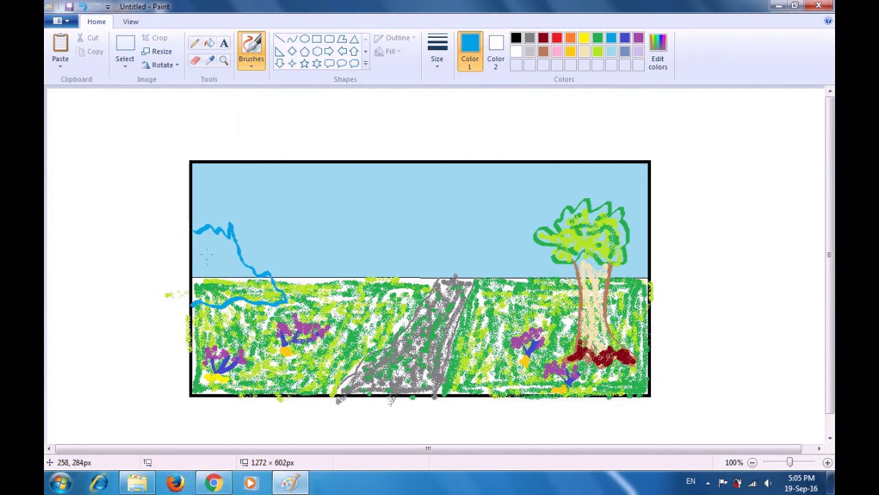
{"action": "mouse_move", "coordinate": [198, 268]}
{"action": "left_mouse_down"}
{"action": "mouse_move", "coordinate": [233, 281]}
{"action": "mouse_move", "coordinate": [226, 238]}
{"action": "mouse_move", "coordinate": [205, 282]}
{"action": "mouse_move", "coordinate": [235, 250]}
{"action": "mouse_move", "coordinate": [231, 276]}
{"action": "mouse_move", "coordinate": [265, 301]}
{"action": "mouse_move", "coordinate": [273, 291]}
{"action": "mouse_move", "coordinate": [234, 271]}
{"action": "mouse_move", "coordinate": [231, 251]}
{"action": "mouse_move", "coordinate": [241, 274]}
{"action": "left_mouse_up"}
Fill the turquoise mountain with dense Airbrush strokes
{"action": "left_click", "coordinate": [251, 60]}
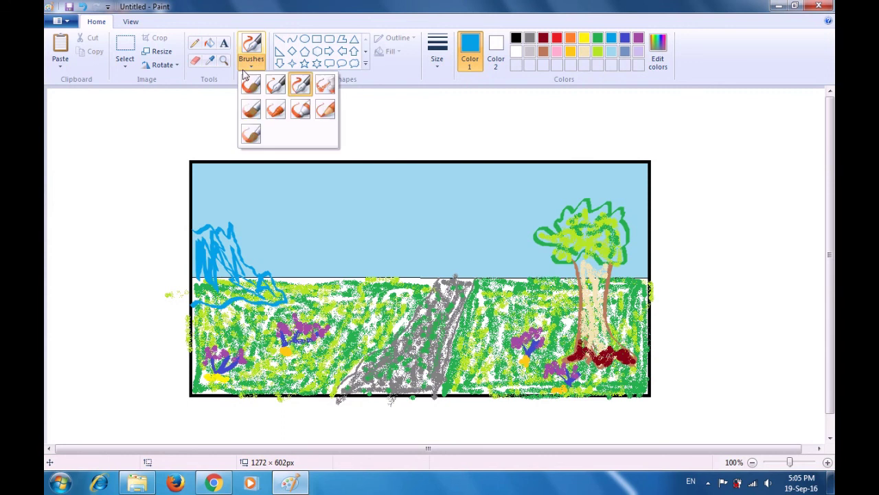
{"action": "left_click", "coordinate": [327, 85]}
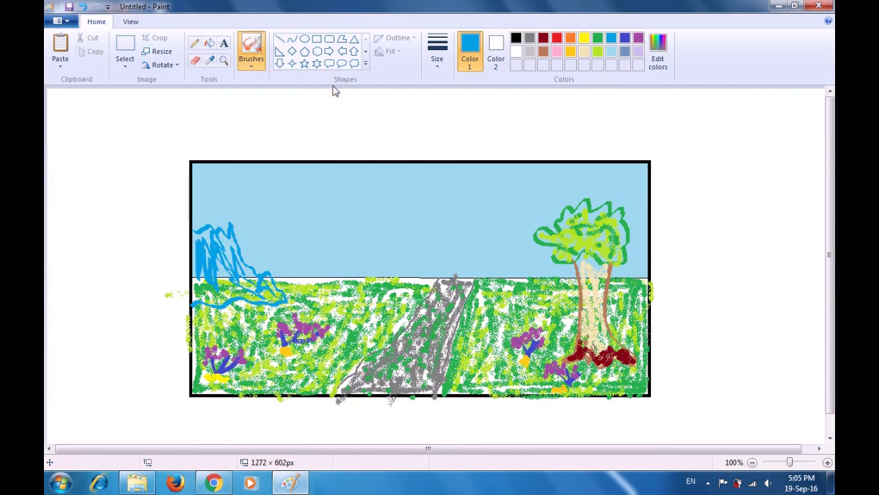
{"action": "mouse_move", "coordinate": [228, 242]}
{"action": "left_mouse_down"}
{"action": "mouse_move", "coordinate": [221, 264]}
{"action": "mouse_move", "coordinate": [213, 243]}
{"action": "mouse_move", "coordinate": [219, 255]}
{"action": "mouse_move", "coordinate": [225, 238]}
{"action": "mouse_move", "coordinate": [208, 235]}
{"action": "mouse_move", "coordinate": [193, 278]}
{"action": "mouse_move", "coordinate": [202, 293]}
{"action": "mouse_move", "coordinate": [222, 268]}
{"action": "mouse_move", "coordinate": [233, 274]}
{"action": "mouse_move", "coordinate": [231, 243]}
{"action": "mouse_move", "coordinate": [245, 293]}
{"action": "mouse_move", "coordinate": [253, 274]}
{"action": "mouse_move", "coordinate": [272, 292]}
{"action": "mouse_move", "coordinate": [244, 287]}
{"action": "mouse_move", "coordinate": [219, 298]}
{"action": "mouse_move", "coordinate": [250, 265]}
{"action": "mouse_move", "coordinate": [261, 281]}
{"action": "mouse_move", "coordinate": [219, 289]}
{"action": "mouse_move", "coordinate": [229, 291]}
{"action": "mouse_move", "coordinate": [221, 263]}
{"action": "mouse_move", "coordinate": [211, 288]}
{"action": "mouse_move", "coordinate": [198, 281]}
{"action": "mouse_move", "coordinate": [216, 263]}
{"action": "mouse_move", "coordinate": [214, 280]}
{"action": "mouse_move", "coordinate": [233, 260]}
{"action": "mouse_move", "coordinate": [224, 236]}
{"action": "mouse_move", "coordinate": [232, 244]}
{"action": "mouse_move", "coordinate": [229, 253]}
{"action": "mouse_move", "coordinate": [214, 233]}
{"action": "mouse_move", "coordinate": [209, 262]}
{"action": "mouse_move", "coordinate": [239, 283]}
{"action": "left_mouse_up"}
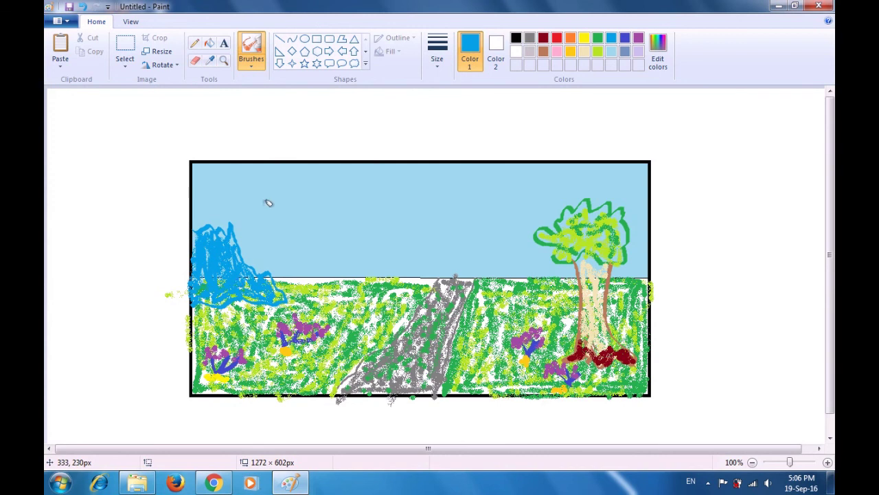
Outline a taller dark red mountain along the turquoise mountain's right slope with Calligraphy brush 2
{"action": "left_click", "coordinate": [543, 38]}
{"action": "left_click", "coordinate": [258, 68]}
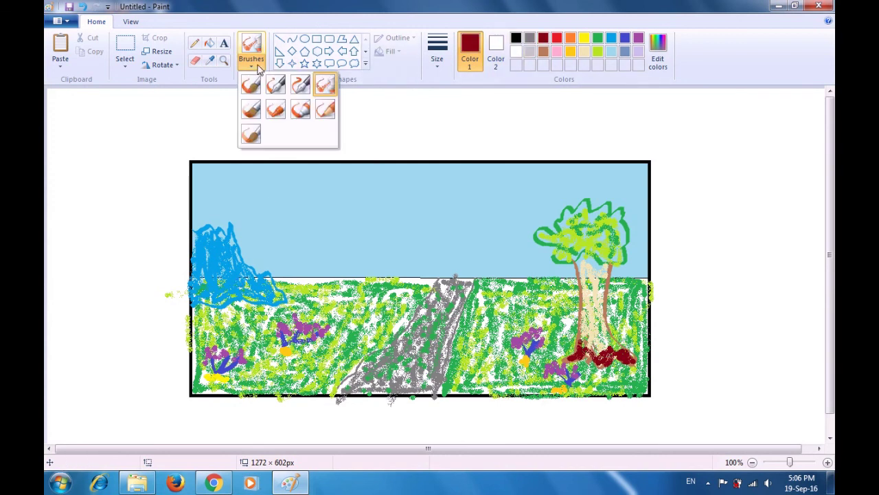
{"action": "left_click", "coordinate": [300, 84]}
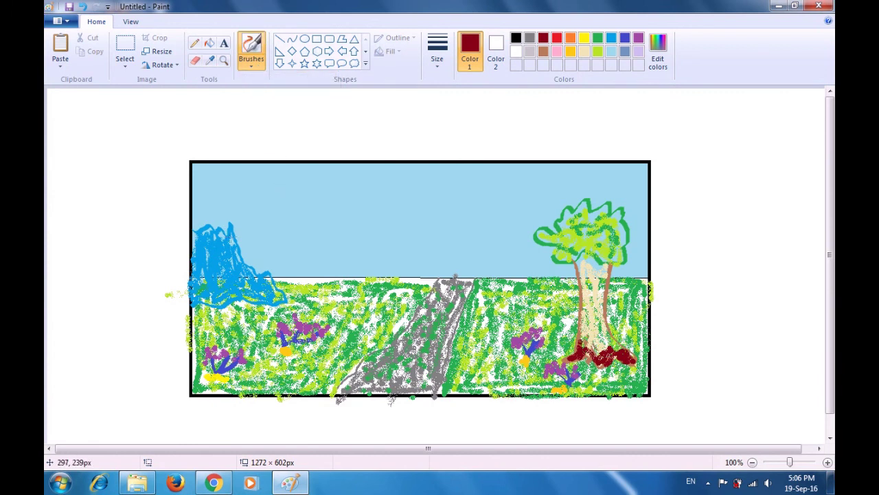
{"action": "mouse_move", "coordinate": [232, 234]}
{"action": "left_mouse_down"}
{"action": "mouse_move", "coordinate": [251, 202]}
{"action": "mouse_move", "coordinate": [318, 294]}
{"action": "mouse_move", "coordinate": [336, 296]}
{"action": "mouse_move", "coordinate": [334, 306]}
{"action": "mouse_move", "coordinate": [282, 301]}
{"action": "mouse_move", "coordinate": [268, 268]}
{"action": "mouse_move", "coordinate": [234, 239]}
{"action": "left_mouse_up"}
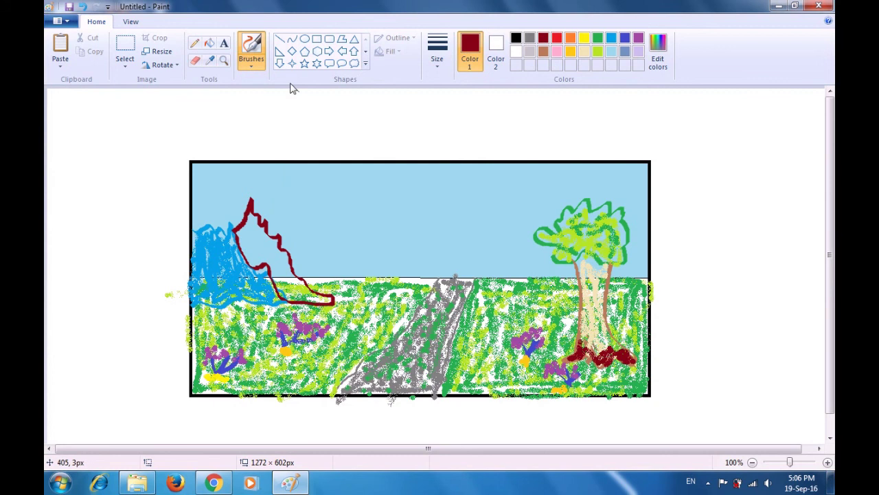
Fill the dark red mountain's outline with Airbrush strokes
{"action": "left_click", "coordinate": [253, 67]}
{"action": "left_click", "coordinate": [324, 83]}
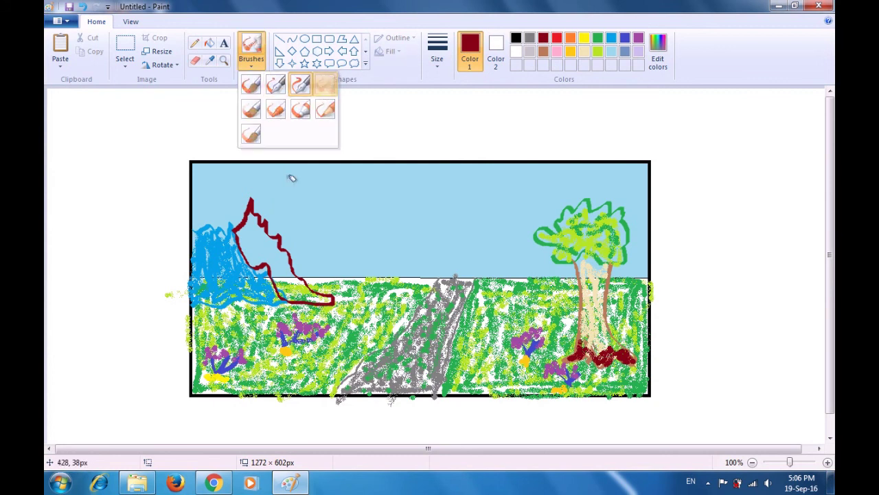
{"action": "mouse_move", "coordinate": [255, 222]}
{"action": "left_mouse_down"}
{"action": "mouse_move", "coordinate": [261, 245]}
{"action": "mouse_move", "coordinate": [274, 231]}
{"action": "mouse_move", "coordinate": [278, 246]}
{"action": "mouse_move", "coordinate": [289, 242]}
{"action": "mouse_move", "coordinate": [259, 263]}
{"action": "mouse_move", "coordinate": [248, 229]}
{"action": "mouse_move", "coordinate": [249, 249]}
{"action": "mouse_move", "coordinate": [271, 259]}
{"action": "mouse_move", "coordinate": [275, 232]}
{"action": "mouse_move", "coordinate": [285, 269]}
{"action": "mouse_move", "coordinate": [330, 302]}
{"action": "mouse_move", "coordinate": [287, 289]}
{"action": "mouse_move", "coordinate": [283, 255]}
{"action": "mouse_move", "coordinate": [297, 268]}
{"action": "mouse_move", "coordinate": [295, 281]}
{"action": "mouse_move", "coordinate": [318, 295]}
{"action": "mouse_move", "coordinate": [280, 251]}
{"action": "mouse_move", "coordinate": [295, 272]}
{"action": "mouse_move", "coordinate": [244, 247]}
{"action": "mouse_move", "coordinate": [270, 244]}
{"action": "mouse_move", "coordinate": [279, 285]}
{"action": "mouse_move", "coordinate": [295, 301]}
{"action": "mouse_move", "coordinate": [330, 298]}
{"action": "mouse_move", "coordinate": [272, 255]}
{"action": "mouse_move", "coordinate": [261, 220]}
{"action": "mouse_move", "coordinate": [268, 249]}
{"action": "mouse_move", "coordinate": [248, 224]}
{"action": "mouse_move", "coordinate": [255, 249]}
{"action": "left_mouse_up"}
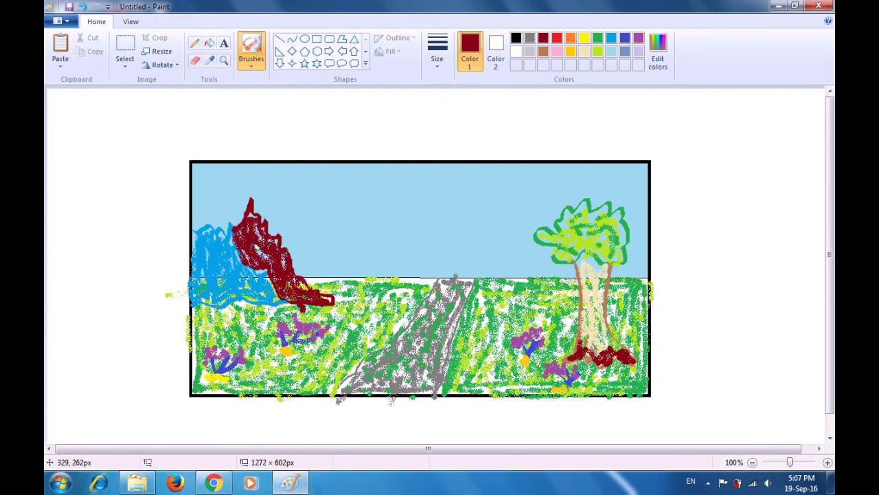
Set up the rounded rectangle shape with a solid color fill, using yellow for both Color 1 and Color 2
{"action": "left_click", "coordinate": [584, 38]}
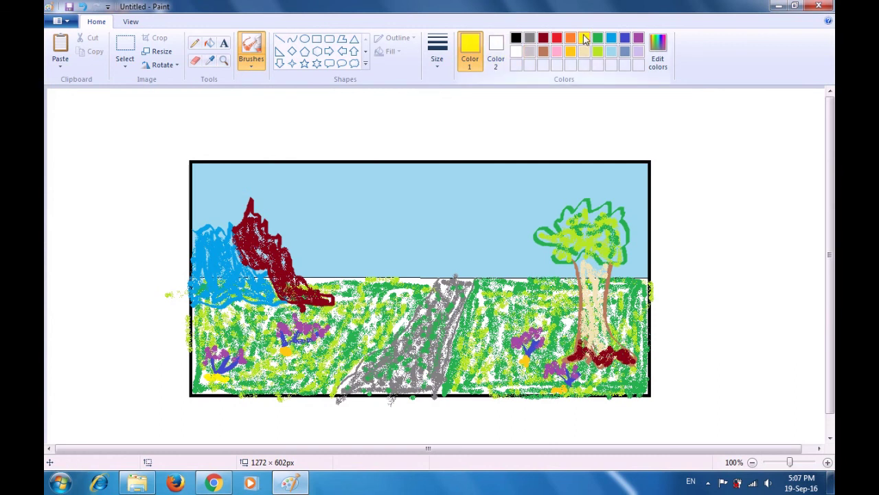
{"action": "left_click", "coordinate": [329, 39]}
{"action": "left_click", "coordinate": [397, 52]}
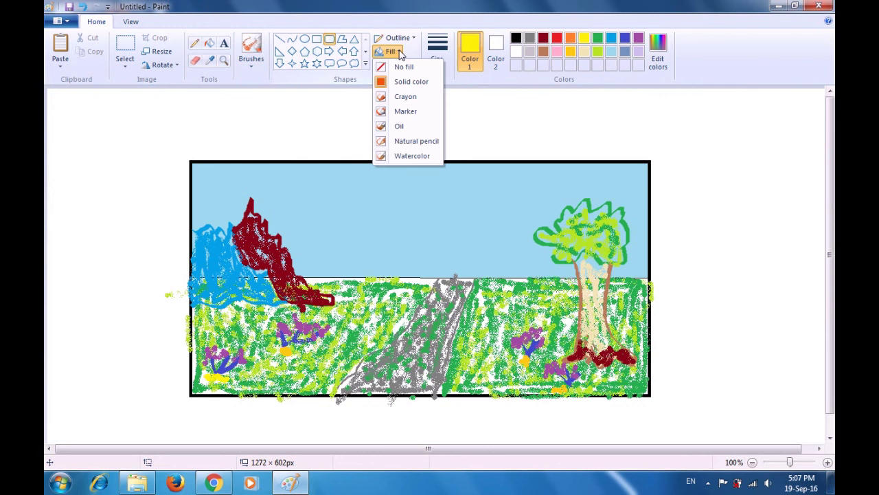
{"action": "left_click", "coordinate": [404, 82]}
{"action": "left_click", "coordinate": [495, 51]}
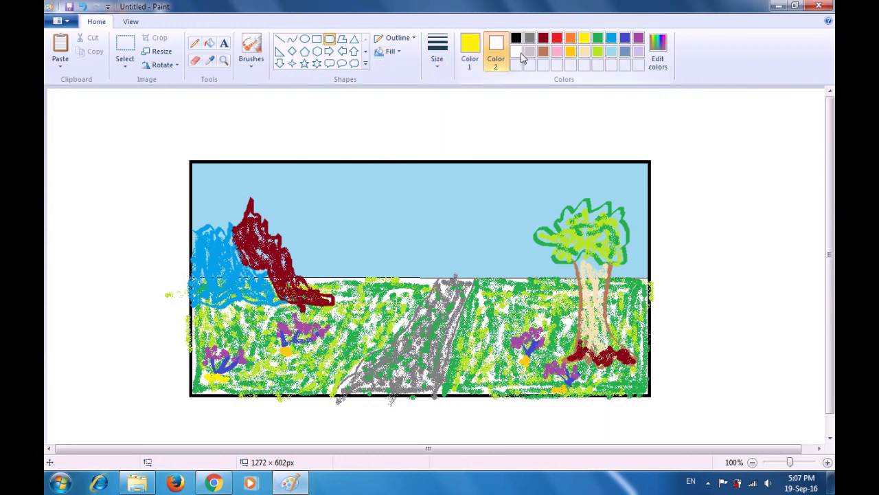
{"action": "left_click", "coordinate": [585, 38]}
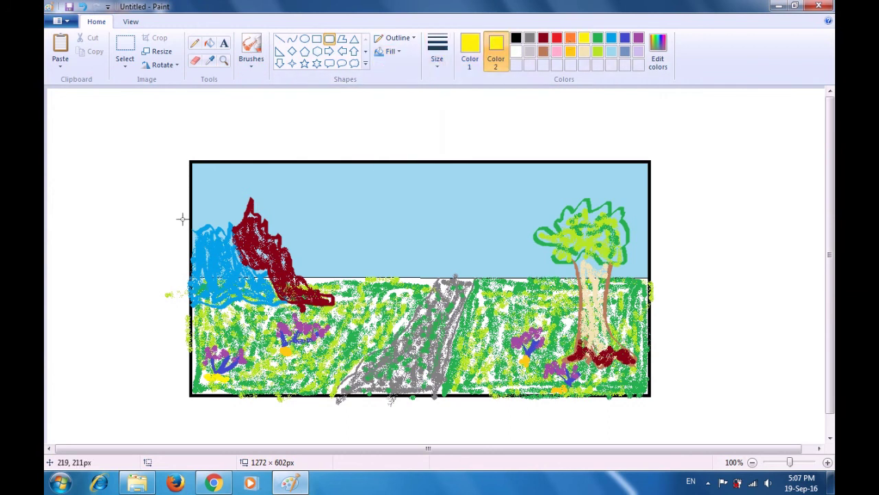
Try a yellow rounded rectangle about 32 × 53 px in the sky above the turquoise mountain, and undo it
{"action": "left_click_drag", "start_coordinate": [202, 192], "coordinate": [221, 224]}
{"action": "key", "text": "ctrl+z"}
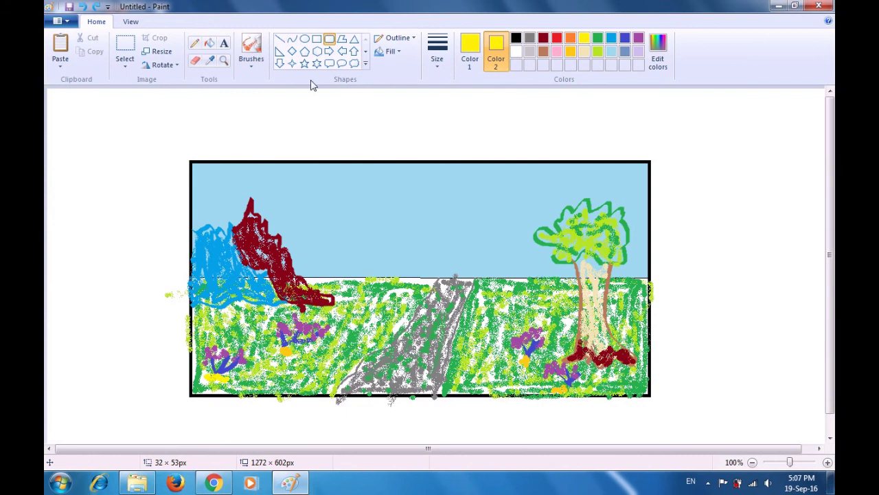
Draw a solid yellow oval sun about 45 × 50 px in the sky just above the turquoise mountain
{"action": "left_click", "coordinate": [304, 41]}
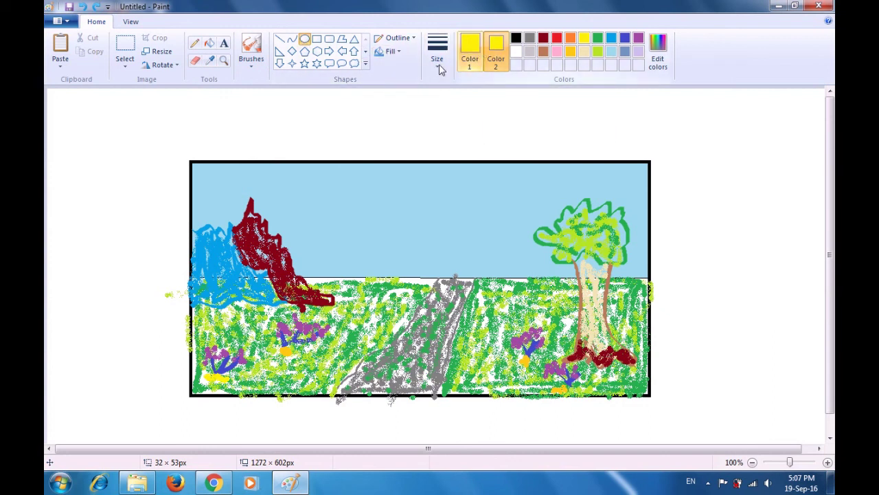
{"action": "left_click", "coordinate": [390, 52]}
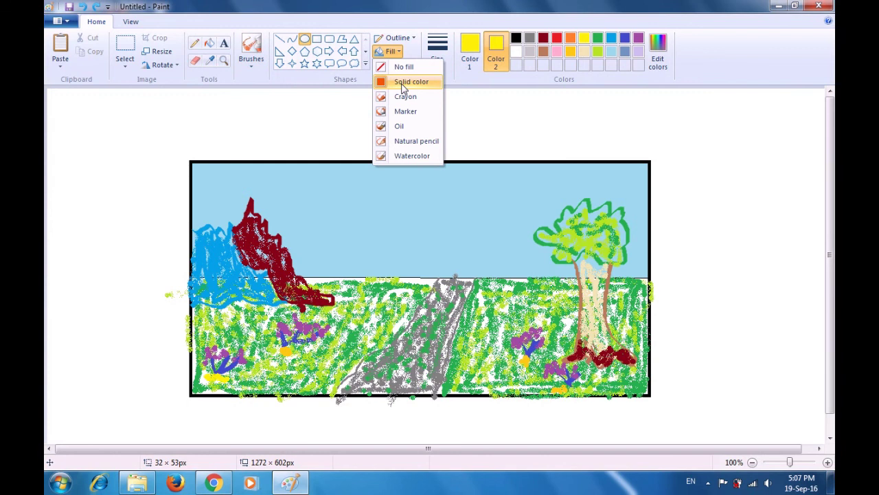
{"action": "left_click", "coordinate": [419, 195]}
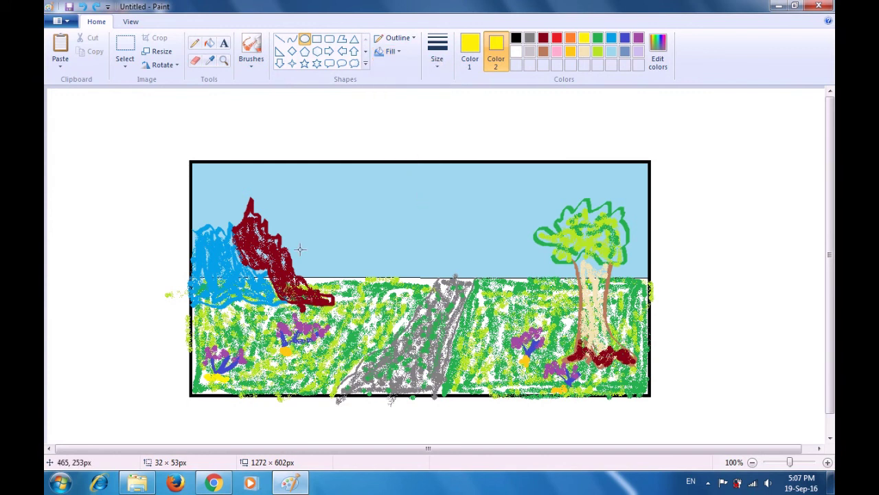
{"action": "left_click_drag", "start_coordinate": [201, 198], "coordinate": [228, 230]}
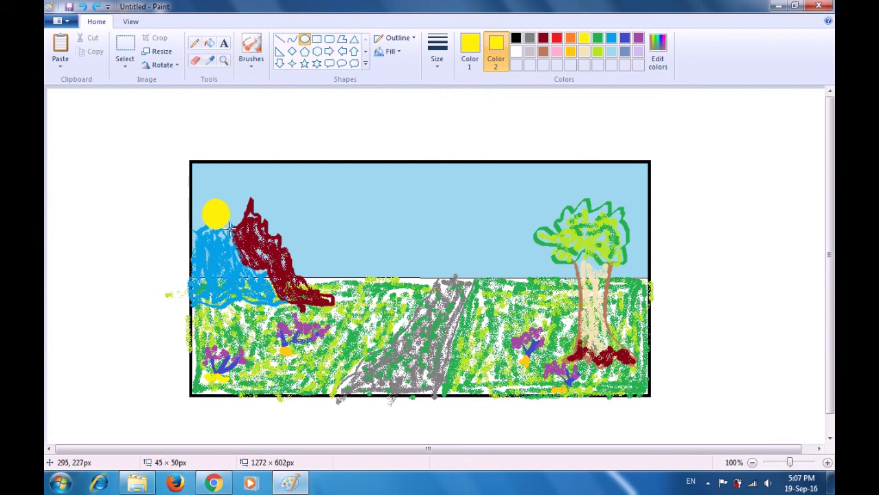
{"action": "left_click", "coordinate": [369, 218]}
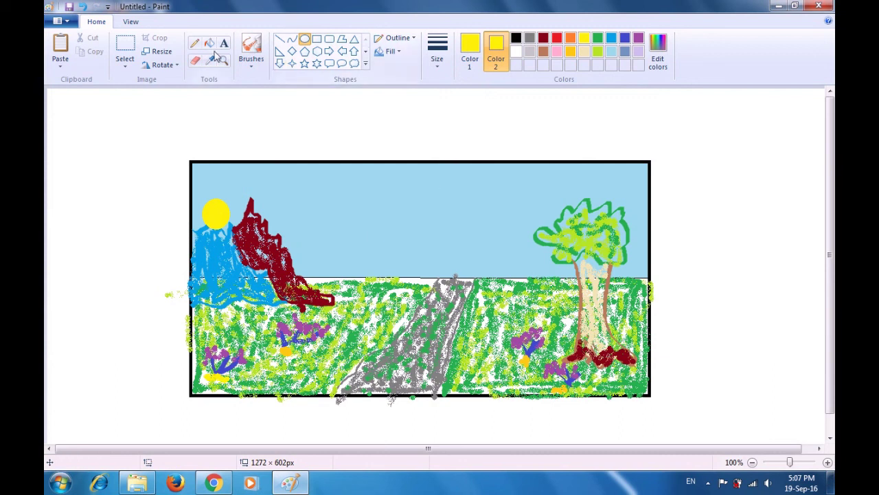
Spray white Airbrush clouds across the sky from its middle to just above the tree
{"action": "left_click", "coordinate": [251, 61]}
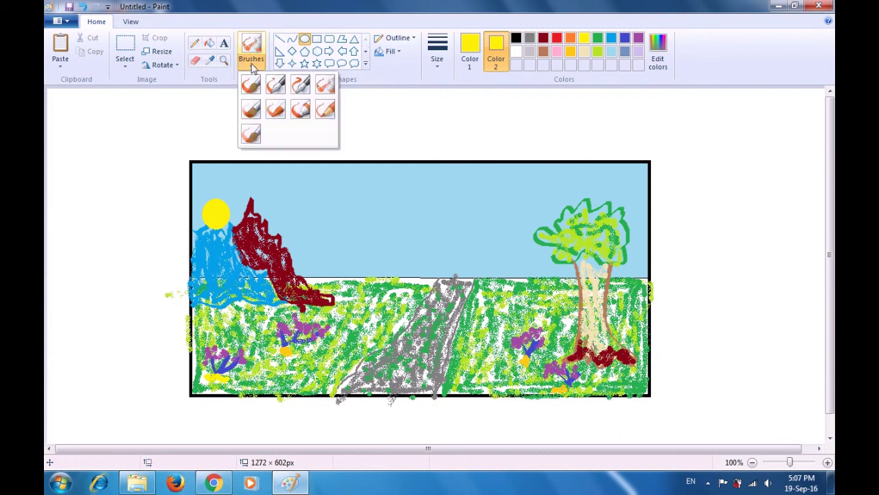
{"action": "left_click", "coordinate": [325, 83]}
{"action": "left_click", "coordinate": [469, 60]}
{"action": "left_click", "coordinate": [515, 52]}
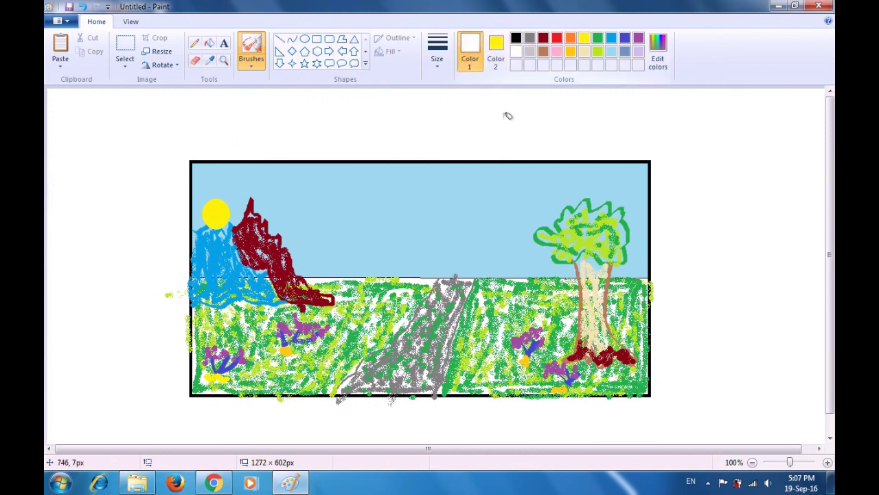
{"action": "mouse_move", "coordinate": [473, 192]}
{"action": "left_mouse_down"}
{"action": "mouse_move", "coordinate": [493, 182]}
{"action": "mouse_move", "coordinate": [520, 204]}
{"action": "mouse_move", "coordinate": [506, 218]}
{"action": "mouse_move", "coordinate": [458, 194]}
{"action": "mouse_move", "coordinate": [496, 204]}
{"action": "mouse_move", "coordinate": [507, 196]}
{"action": "mouse_move", "coordinate": [505, 207]}
{"action": "mouse_move", "coordinate": [482, 197]}
{"action": "mouse_move", "coordinate": [487, 187]}
{"action": "mouse_move", "coordinate": [517, 209]}
{"action": "mouse_move", "coordinate": [557, 172]}
{"action": "mouse_move", "coordinate": [586, 180]}
{"action": "mouse_move", "coordinate": [591, 197]}
{"action": "mouse_move", "coordinate": [553, 203]}
{"action": "mouse_move", "coordinate": [539, 192]}
{"action": "mouse_move", "coordinate": [554, 184]}
{"action": "mouse_move", "coordinate": [535, 193]}
{"action": "mouse_move", "coordinate": [550, 179]}
{"action": "mouse_move", "coordinate": [550, 199]}
{"action": "mouse_move", "coordinate": [558, 176]}
{"action": "mouse_move", "coordinate": [559, 197]}
{"action": "mouse_move", "coordinate": [566, 185]}
{"action": "mouse_move", "coordinate": [592, 186]}
{"action": "left_mouse_up"}
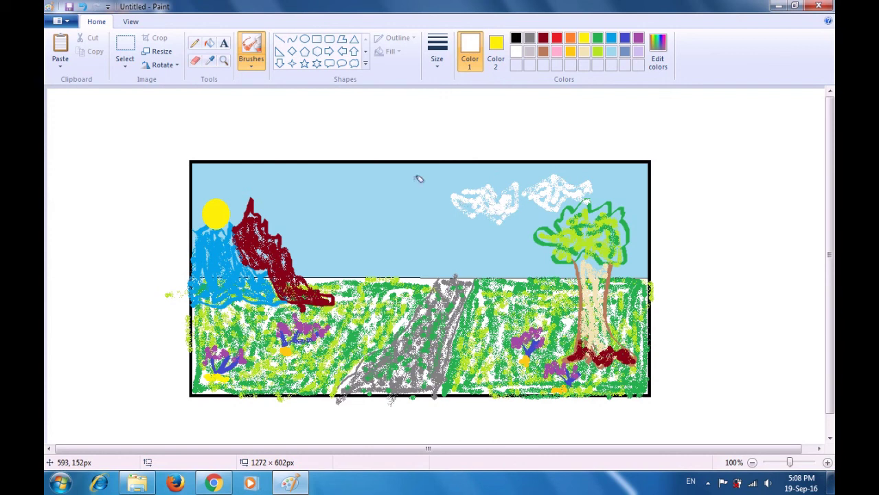
{"action": "mouse_move", "coordinate": [469, 218]}
{"action": "left_mouse_down"}
{"action": "mouse_move", "coordinate": [398, 219]}
{"action": "mouse_move", "coordinate": [456, 220]}
{"action": "left_mouse_up"}
{"action": "mouse_move", "coordinate": [380, 197]}
{"action": "left_mouse_down"}
{"action": "mouse_move", "coordinate": [416, 186]}
{"action": "mouse_move", "coordinate": [428, 196]}
{"action": "mouse_move", "coordinate": [424, 206]}
{"action": "mouse_move", "coordinate": [377, 199]}
{"action": "mouse_move", "coordinate": [410, 192]}
{"action": "mouse_move", "coordinate": [409, 207]}
{"action": "mouse_move", "coordinate": [413, 199]}
{"action": "mouse_move", "coordinate": [397, 207]}
{"action": "left_mouse_up"}
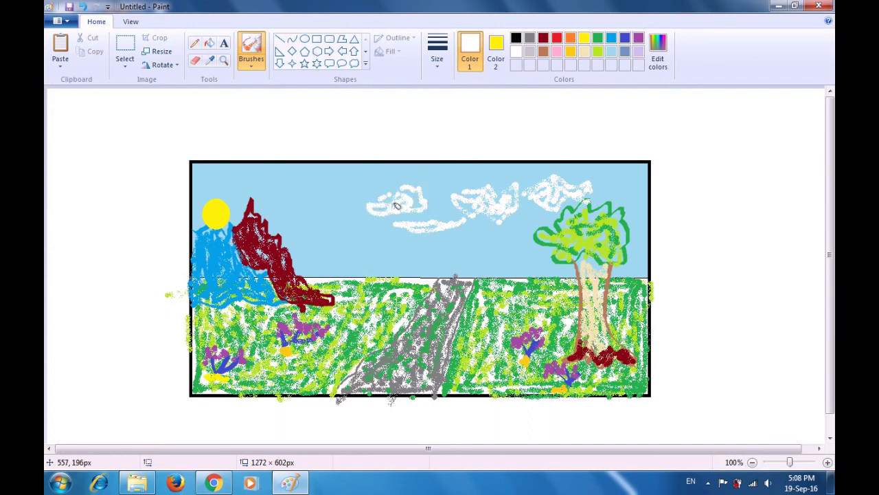
Spray a white cloud over the dark red peak, whiten the turquoise mountain's top beneath the sun, and thicken the central cloud's underside
{"action": "mouse_move", "coordinate": [237, 209]}
{"action": "left_mouse_down"}
{"action": "mouse_move", "coordinate": [315, 206]}
{"action": "mouse_move", "coordinate": [266, 185]}
{"action": "mouse_move", "coordinate": [283, 188]}
{"action": "mouse_move", "coordinate": [279, 202]}
{"action": "mouse_move", "coordinate": [257, 194]}
{"action": "mouse_move", "coordinate": [267, 201]}
{"action": "left_mouse_up"}
{"action": "mouse_move", "coordinate": [307, 210]}
{"action": "left_mouse_down"}
{"action": "mouse_move", "coordinate": [258, 206]}
{"action": "mouse_move", "coordinate": [247, 196]}
{"action": "mouse_move", "coordinate": [232, 216]}
{"action": "left_mouse_up"}
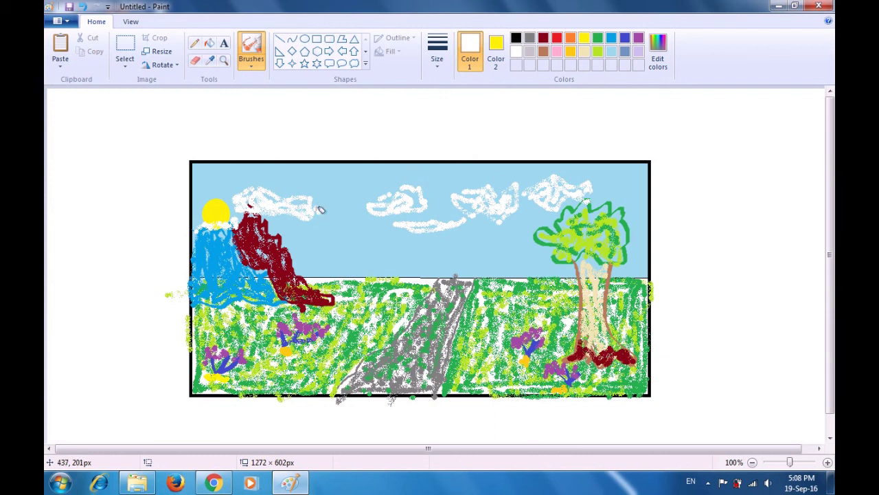
{"action": "left_click_drag", "start_coordinate": [455, 217], "coordinate": [493, 219]}
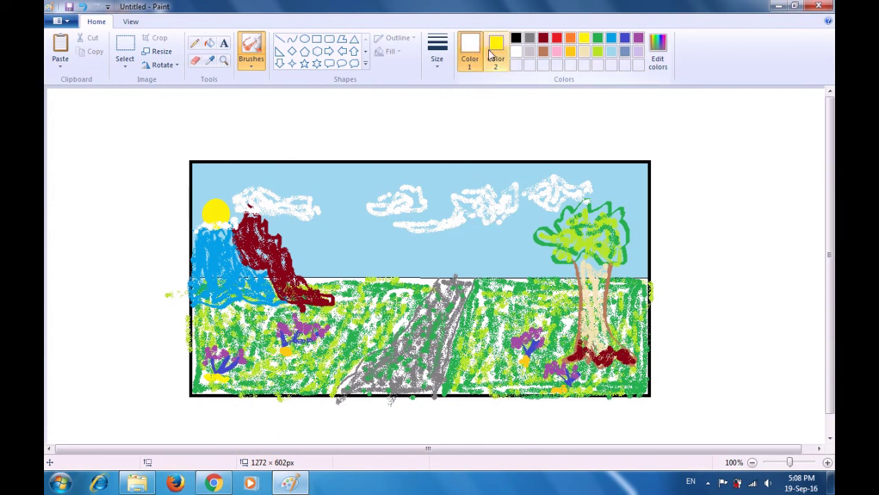
Add yellow Airbrush highlight streaks across the white clouds, from above the tree to beside the dark red peak
{"action": "left_click", "coordinate": [584, 38]}
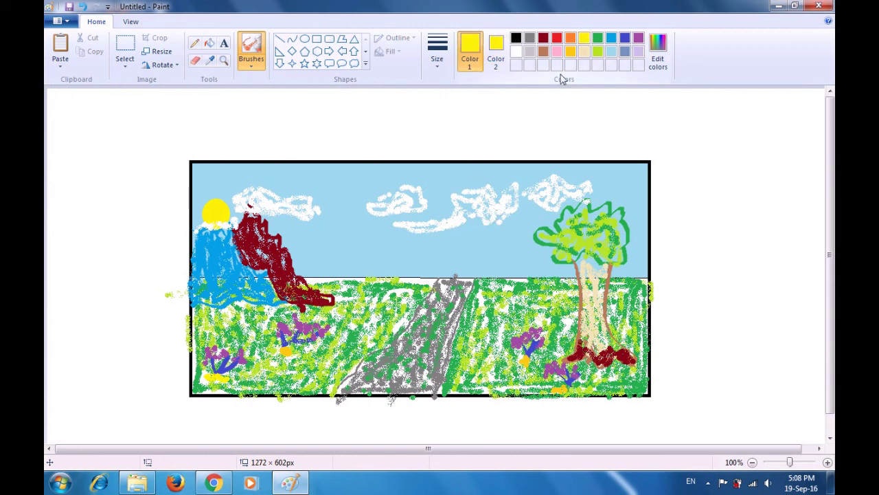
{"action": "left_click_drag", "start_coordinate": [415, 199], "coordinate": [426, 196]}
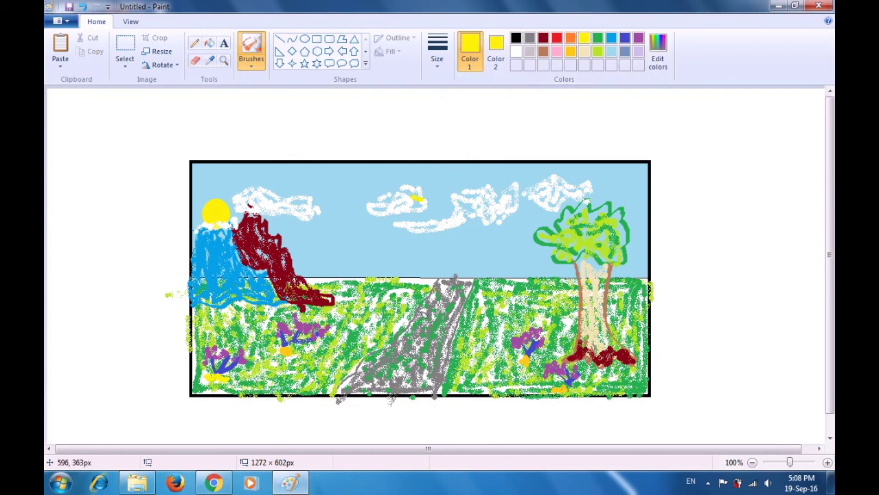
{"action": "left_click_drag", "start_coordinate": [454, 201], "coordinate": [512, 190]}
{"action": "mouse_move", "coordinate": [471, 209]}
{"action": "left_mouse_down"}
{"action": "mouse_move", "coordinate": [433, 235]}
{"action": "mouse_move", "coordinate": [470, 205]}
{"action": "left_mouse_up"}
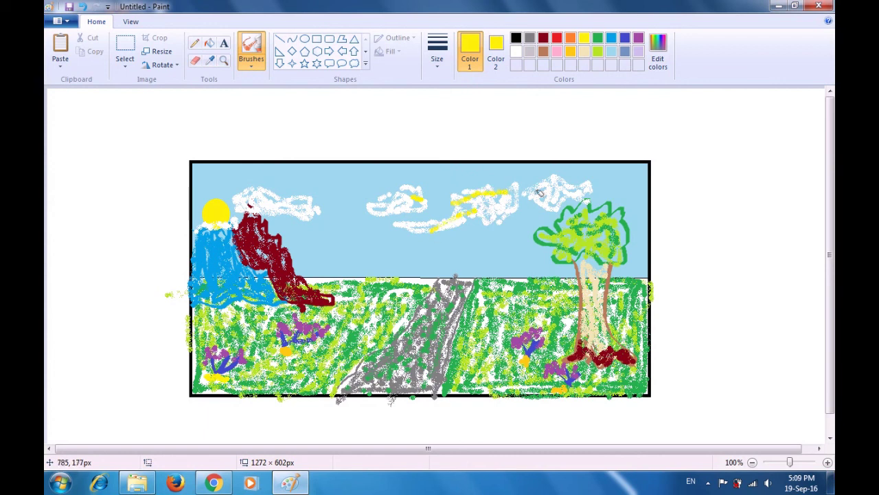
{"action": "mouse_move", "coordinate": [561, 190]}
{"action": "left_mouse_down"}
{"action": "mouse_move", "coordinate": [553, 185]}
{"action": "mouse_move", "coordinate": [591, 187]}
{"action": "left_mouse_up"}
{"action": "left_click_drag", "start_coordinate": [265, 205], "coordinate": [305, 202]}
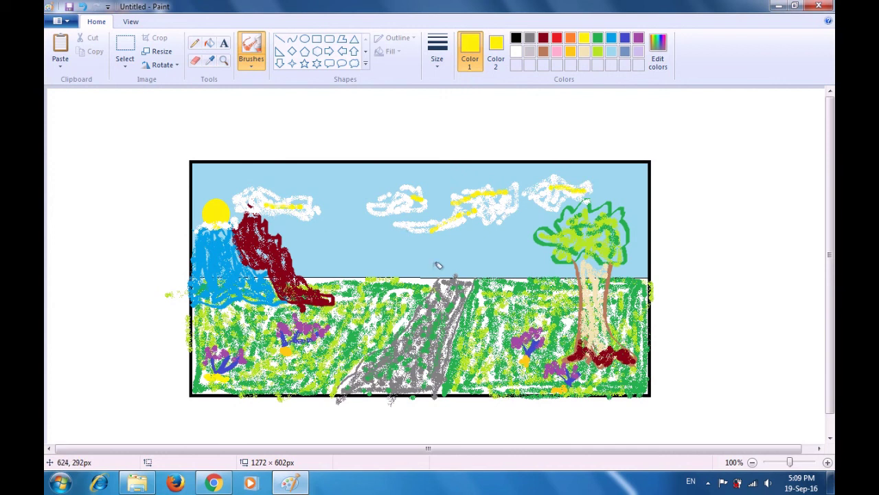